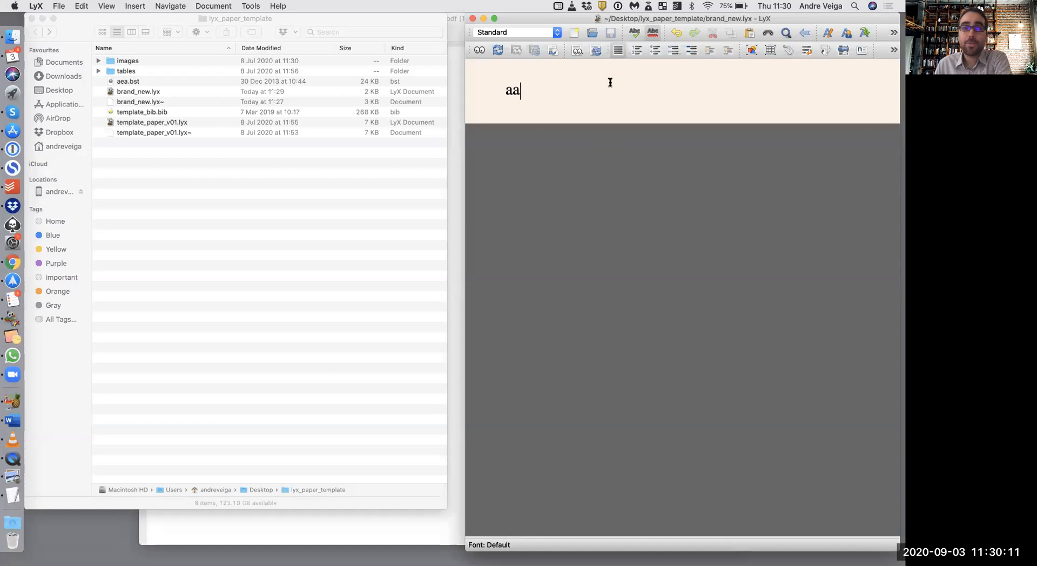
click(183, 178)
drag(183, 178, 121, 62)
click(216, 233)
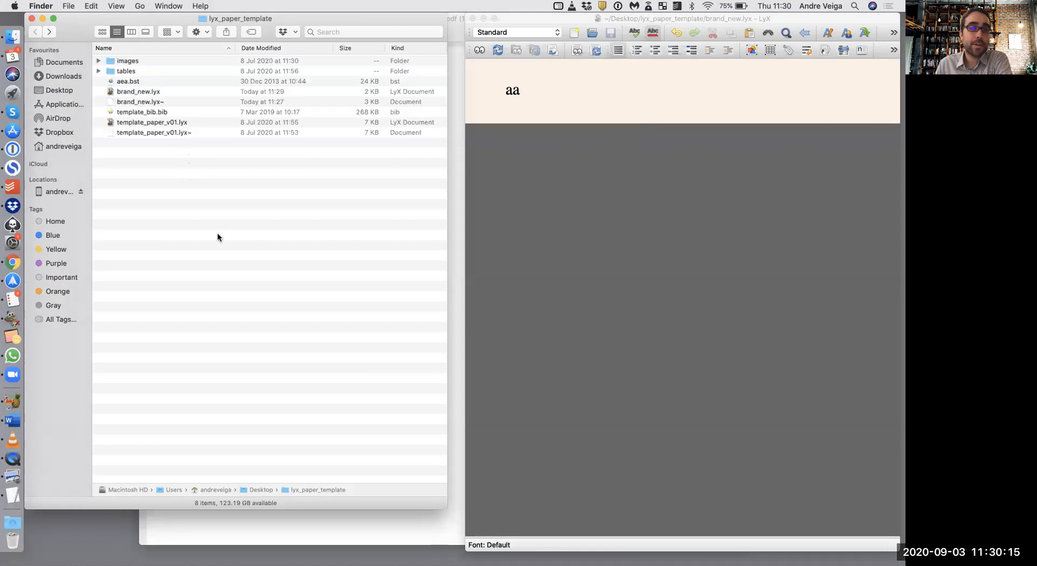
Delete the text "aa" from the brand_new.lyx document, leaving it empty
click(144, 95)
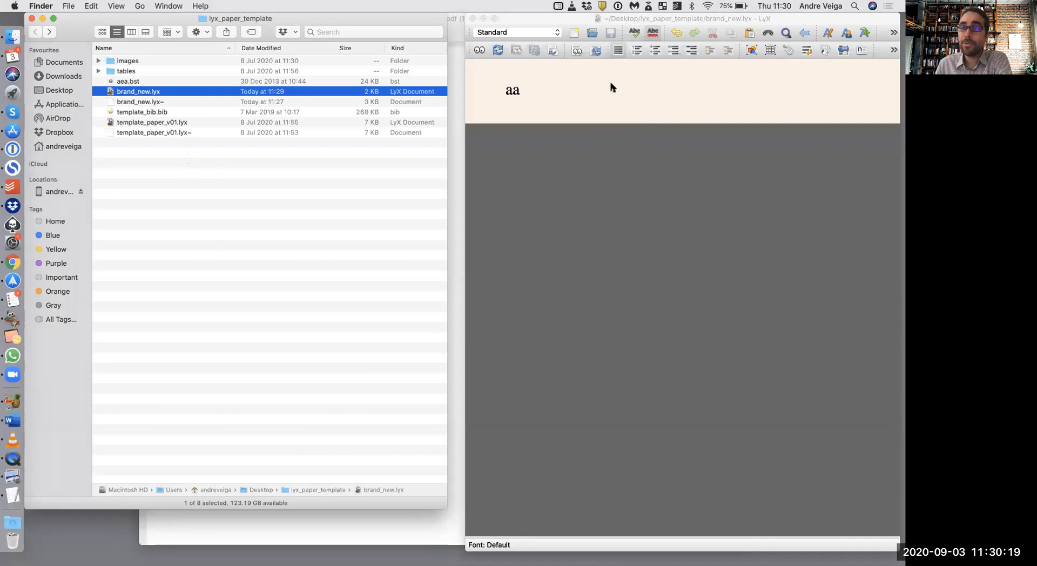
click(597, 86)
double_click(503, 88)
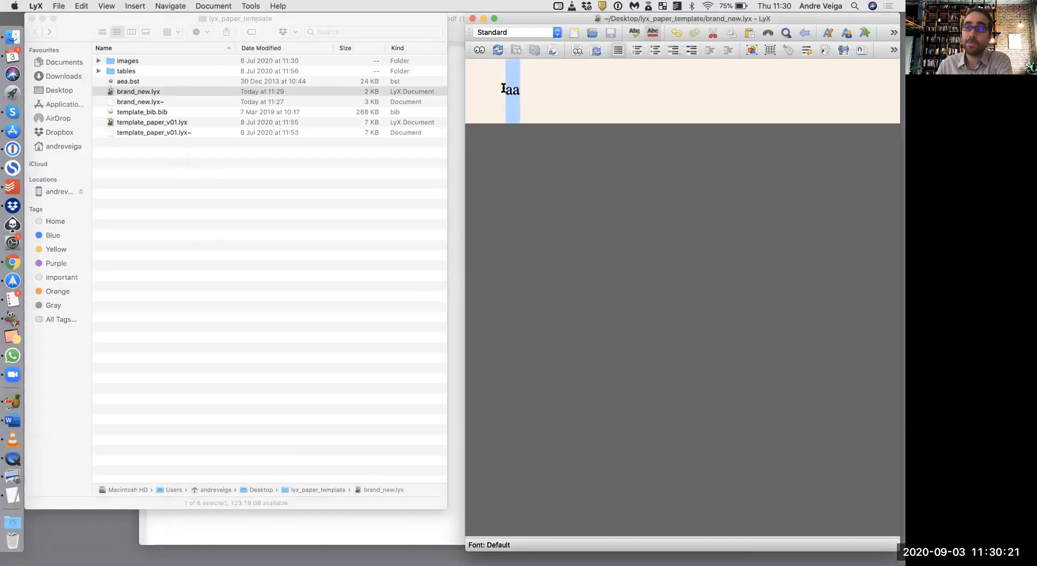
key(BackSpace)
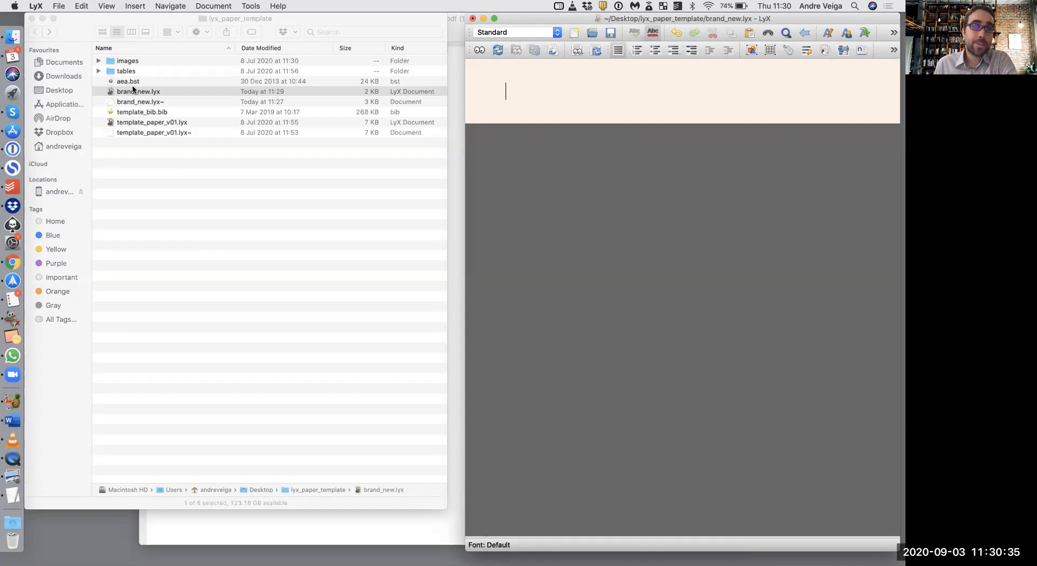
Look inside the images and tables folders of lyx_paper_template, then select the aea.bst file in the parent folder
click(130, 62)
click(129, 62)
double_click(129, 62)
click(35, 32)
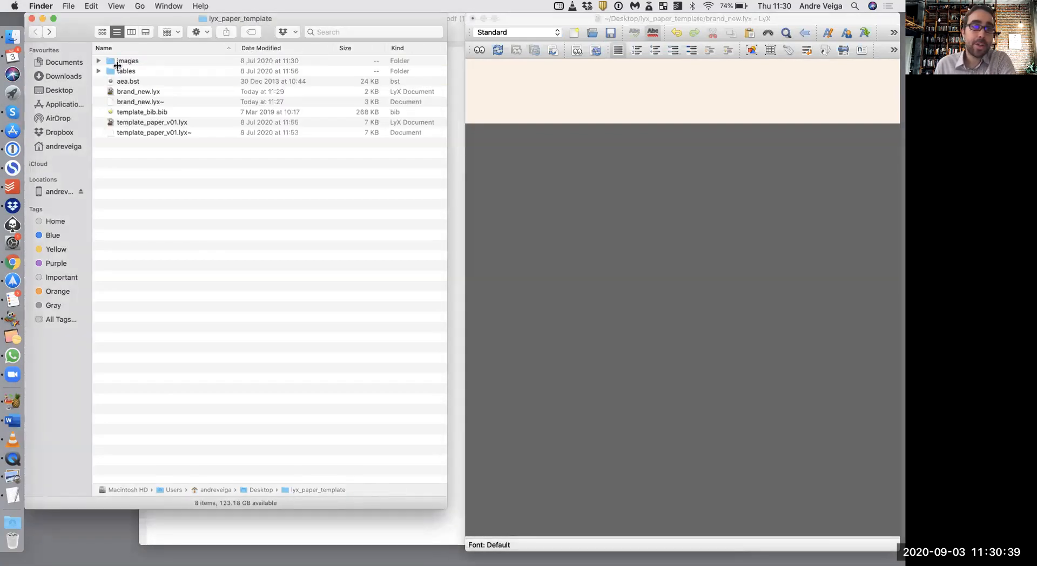
double_click(123, 72)
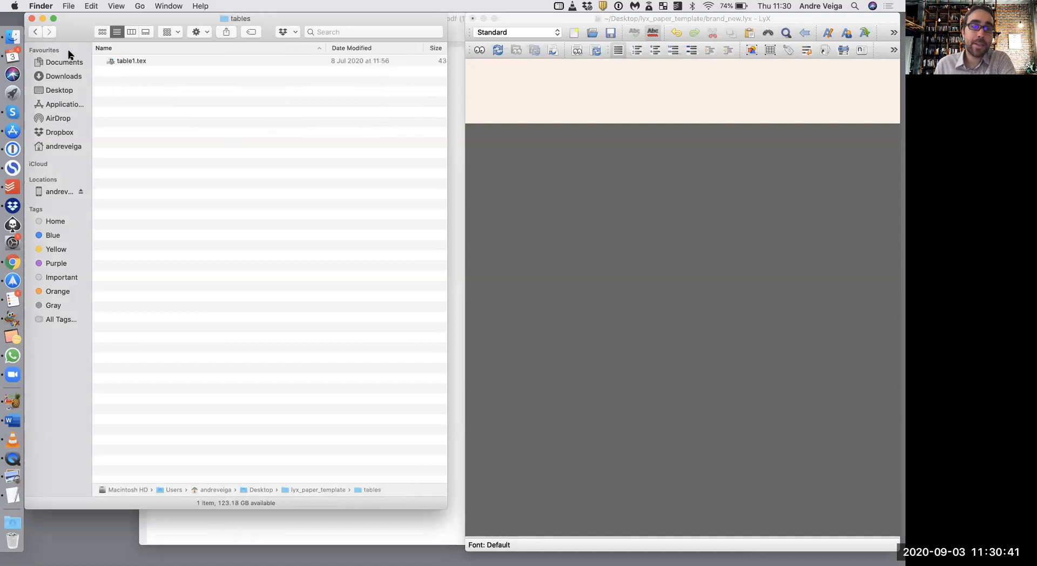
click(35, 32)
click(124, 82)
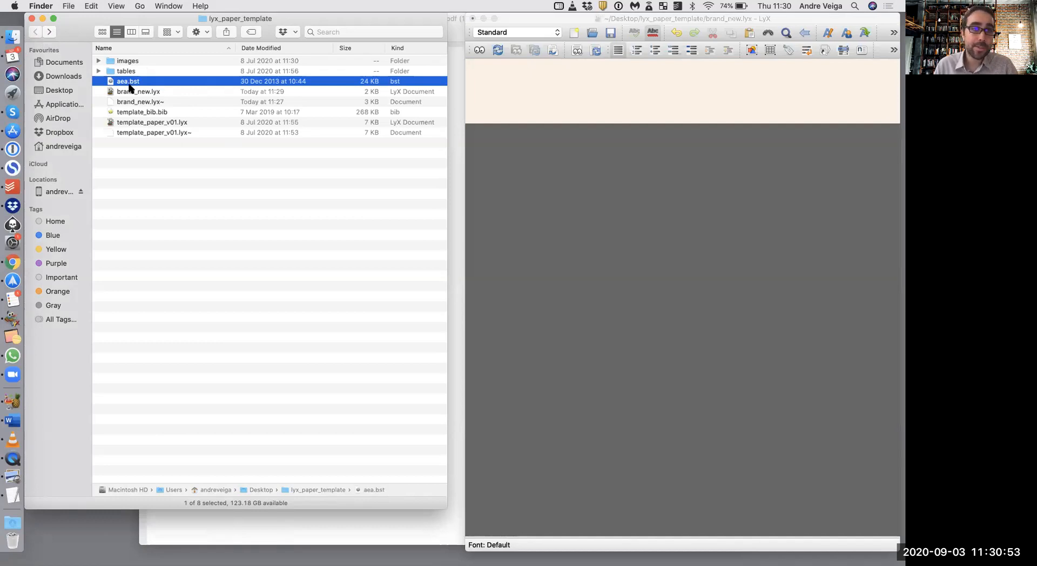
Open template_bib.bib in BibDesk, browse its list of publications, and close the bibliography
double_click(131, 112)
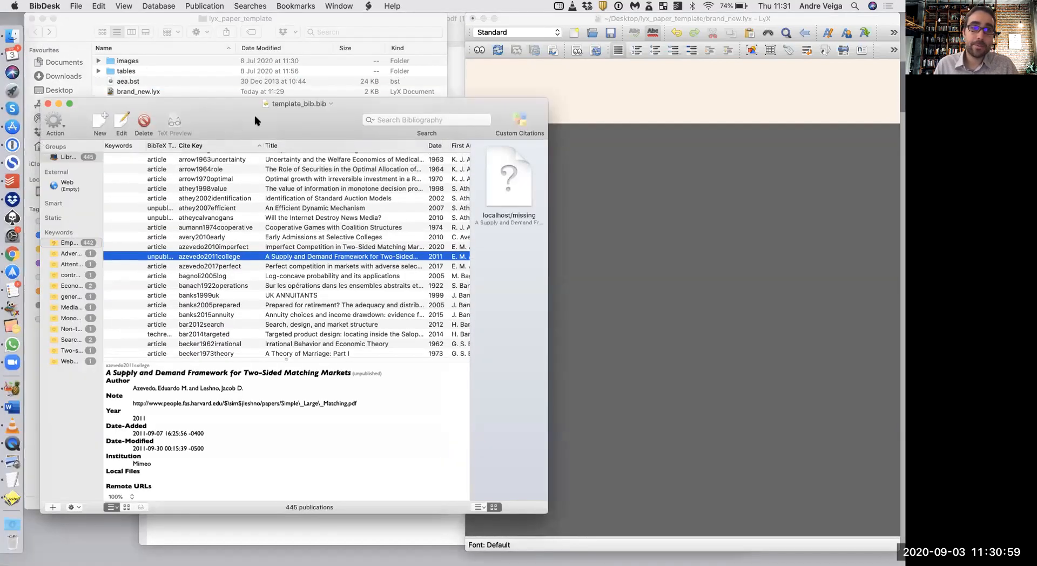
drag(259, 119, 306, 96)
scroll(366, 196, down, 10)
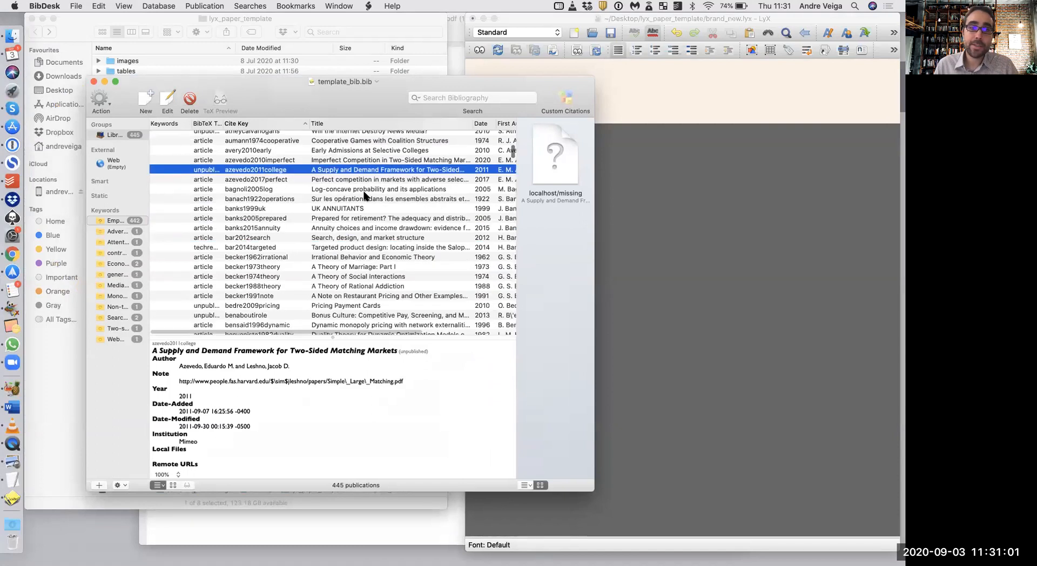
scroll(366, 196, up, 12)
scroll(365, 196, down, 2)
scroll(365, 196, down, 10)
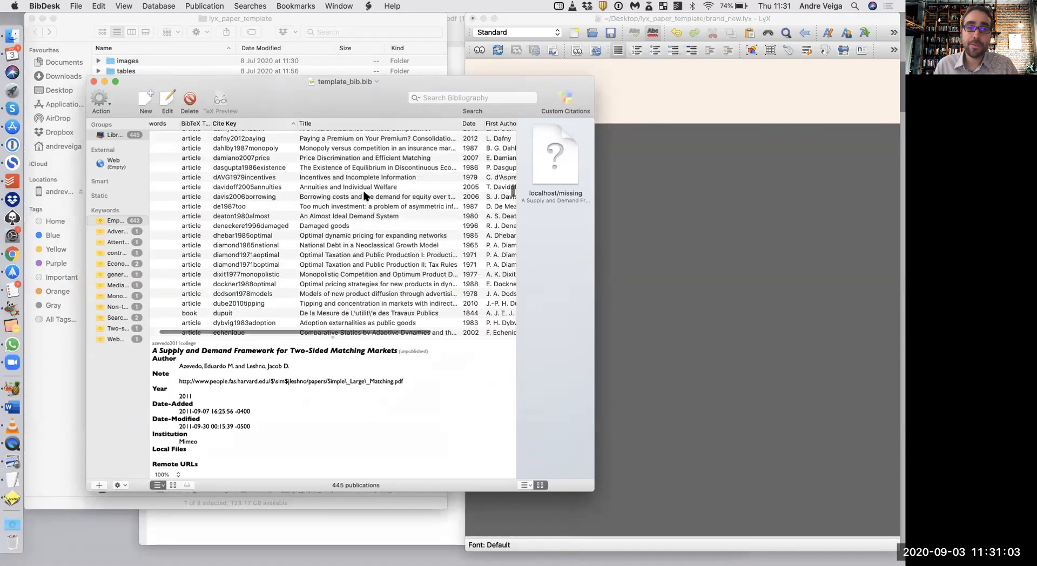
scroll(366, 196, up, 15)
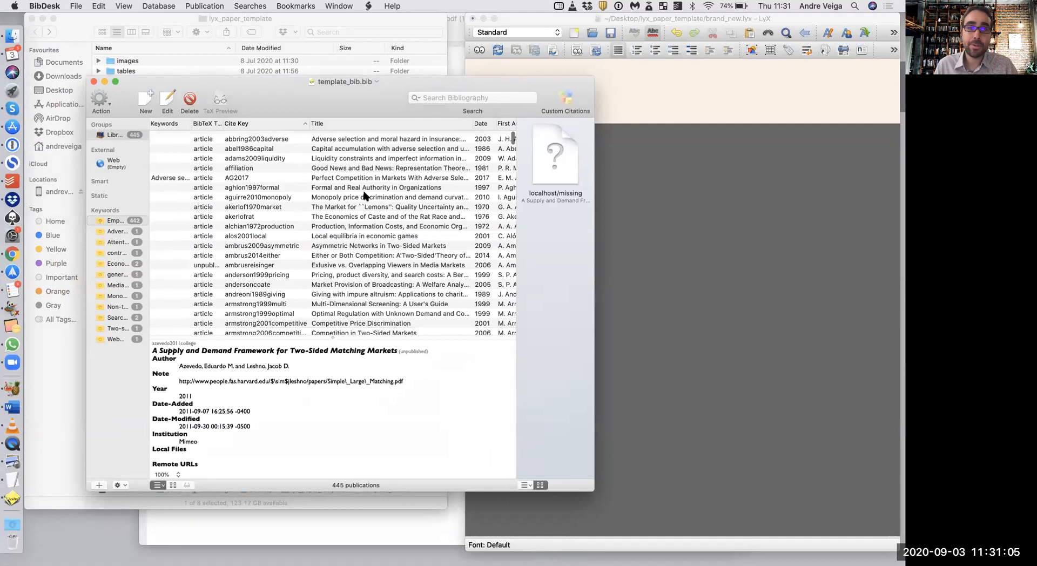
click(94, 82)
Switch to LyX, create a new blank document and close it again
click(590, 80)
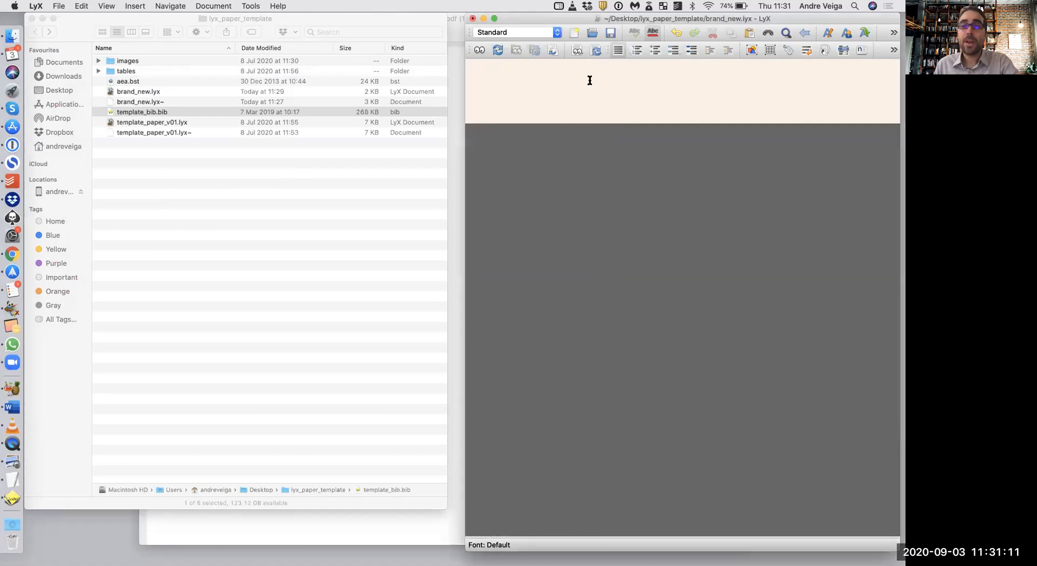
drag(690, 18, 664, 99)
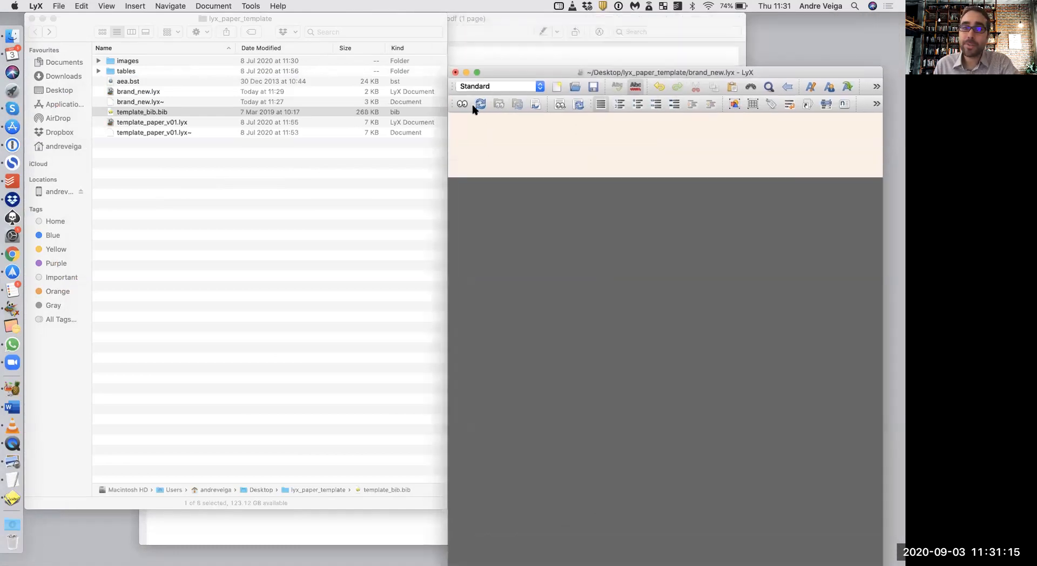
click(557, 88)
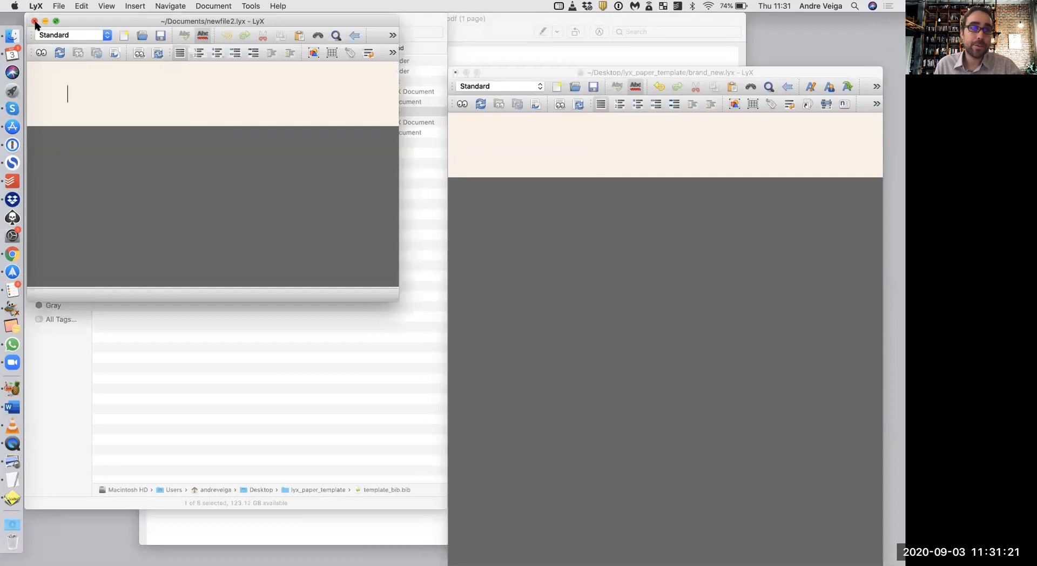
click(34, 21)
drag(561, 73, 574, 20)
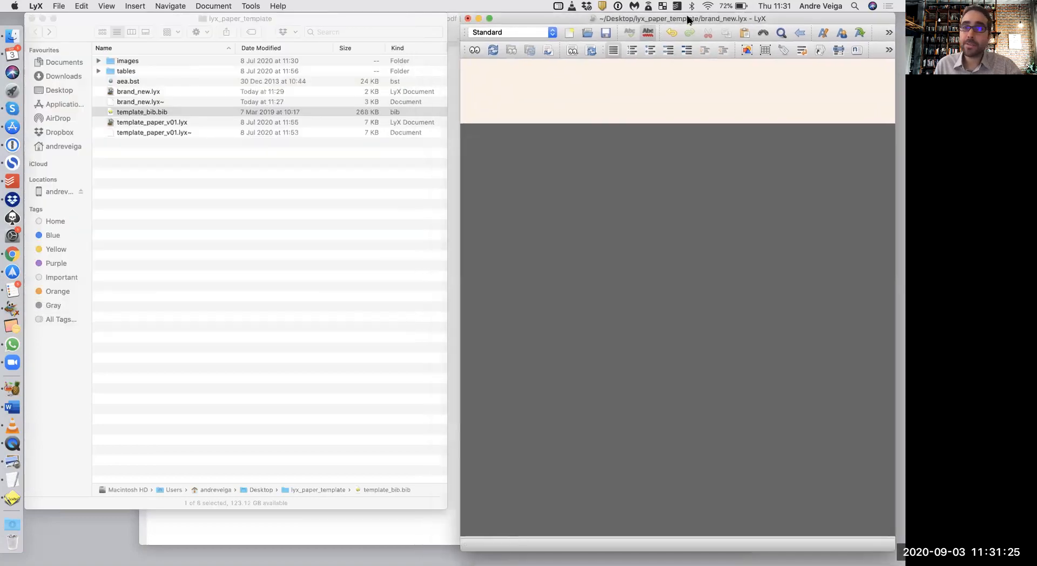
Open the settings of brand_new.lyx and view its document class options
click(224, 7)
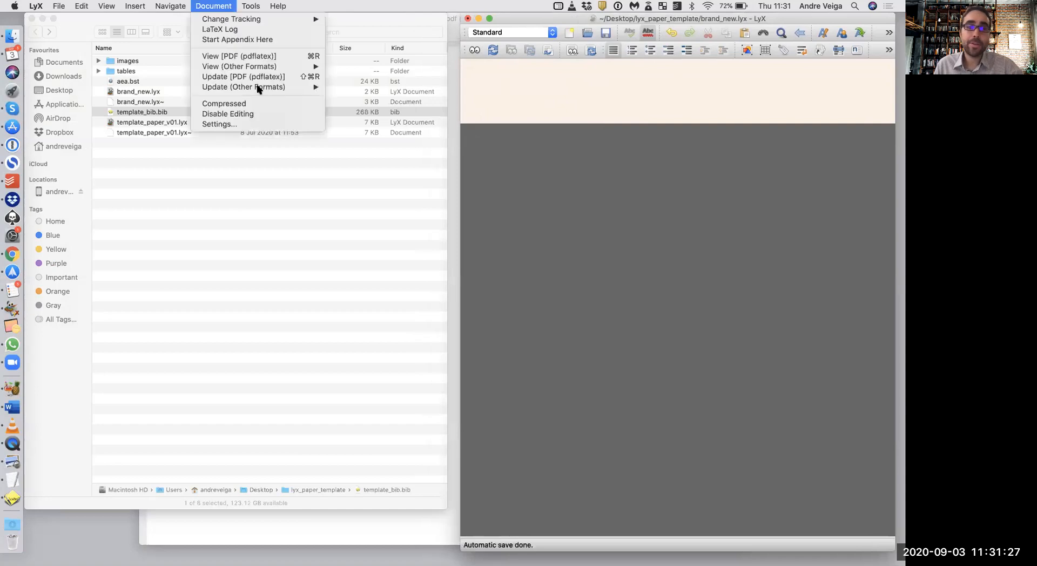
click(263, 124)
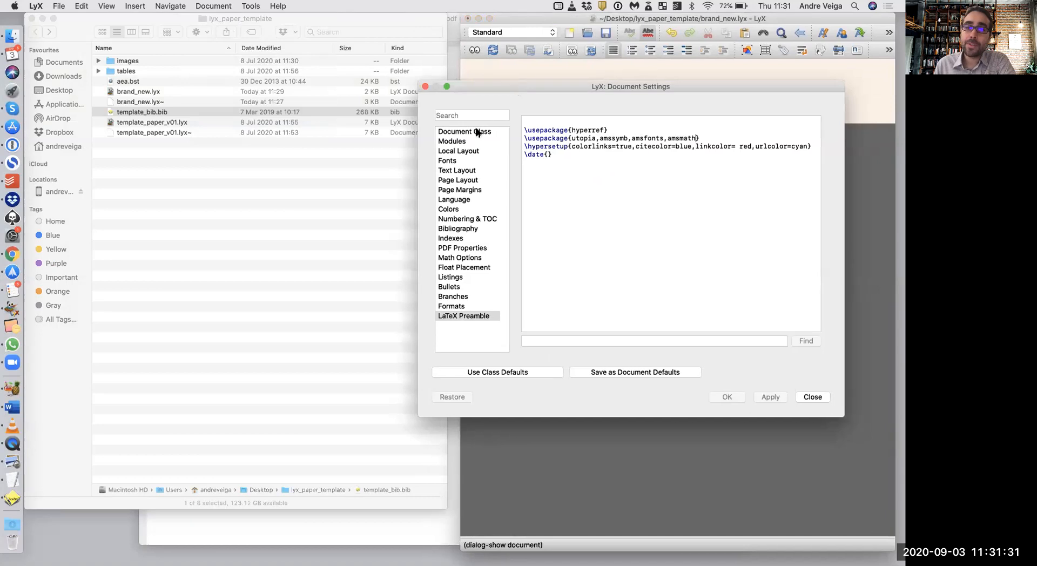
click(478, 132)
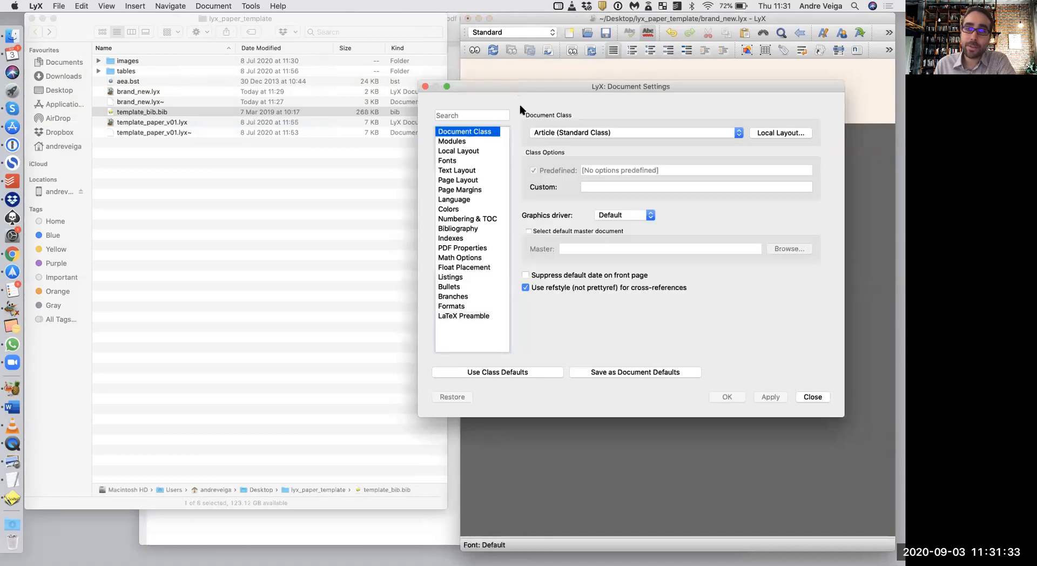
drag(566, 90, 393, 116)
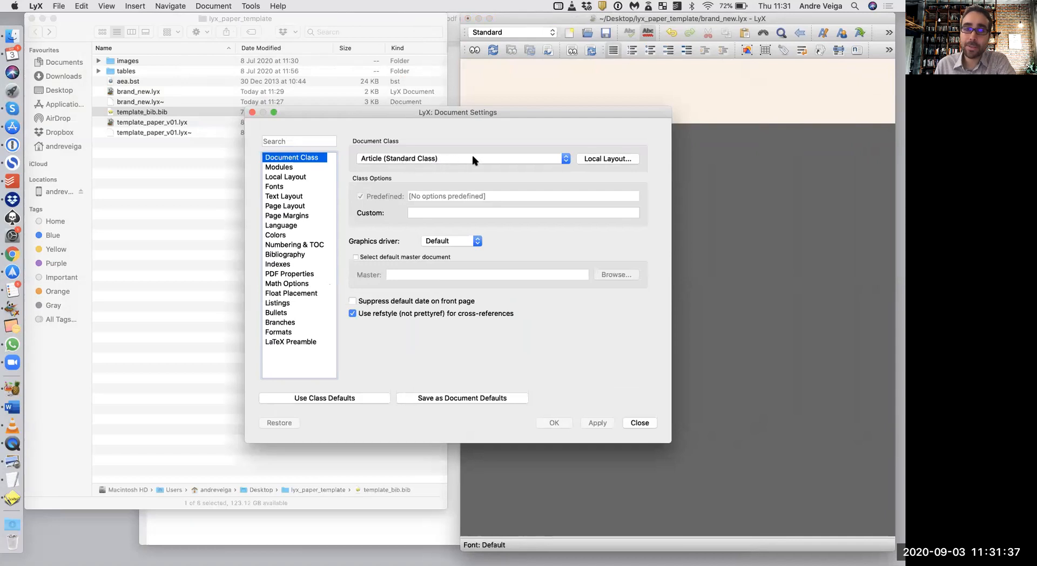
Review the available document modules and read the descriptions of the two selected theorem modules
click(303, 166)
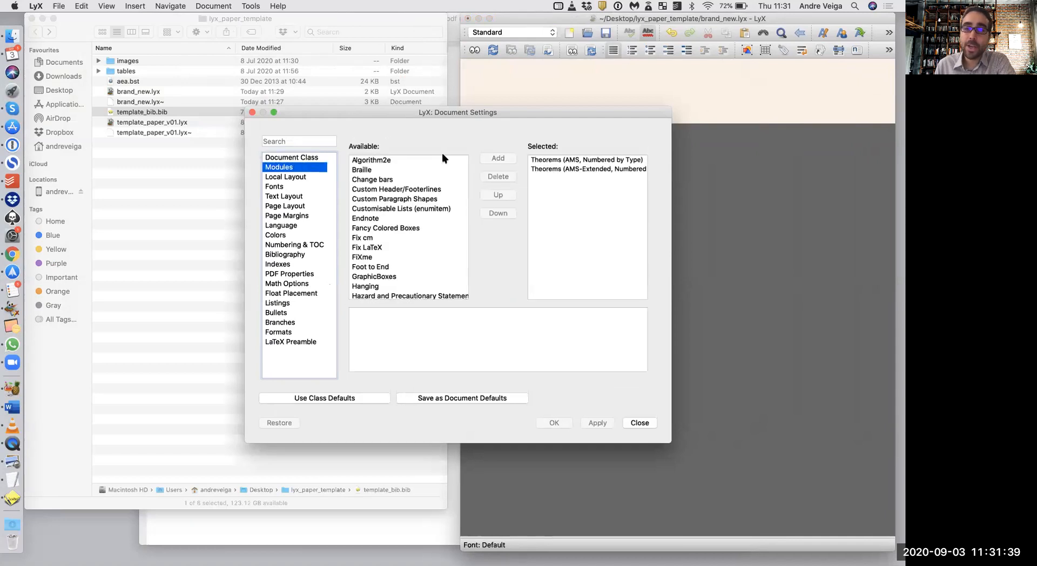
scroll(411, 186, down, 5)
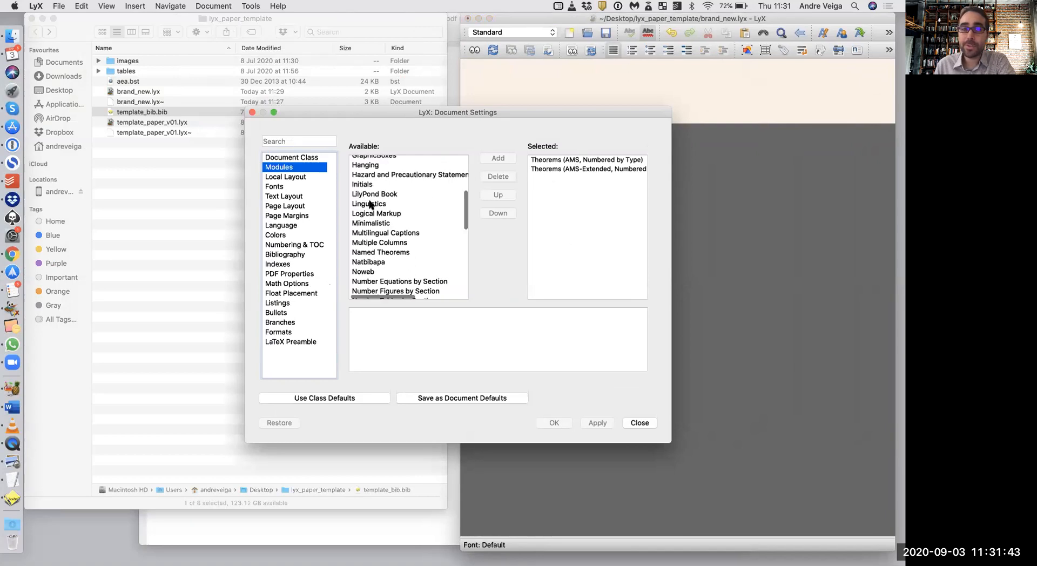
scroll(370, 205, up, 5)
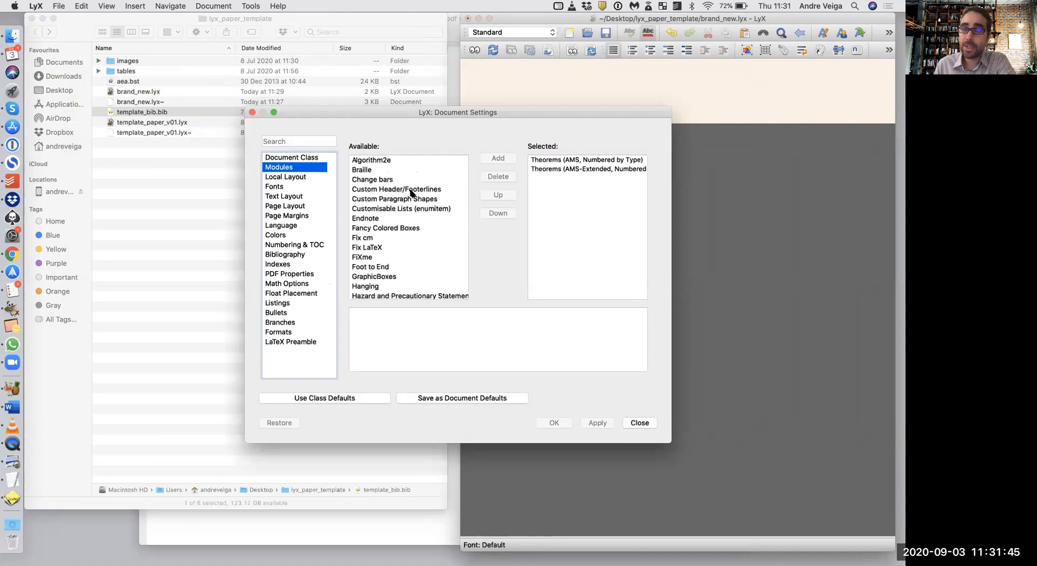
mouse_move(412, 193)
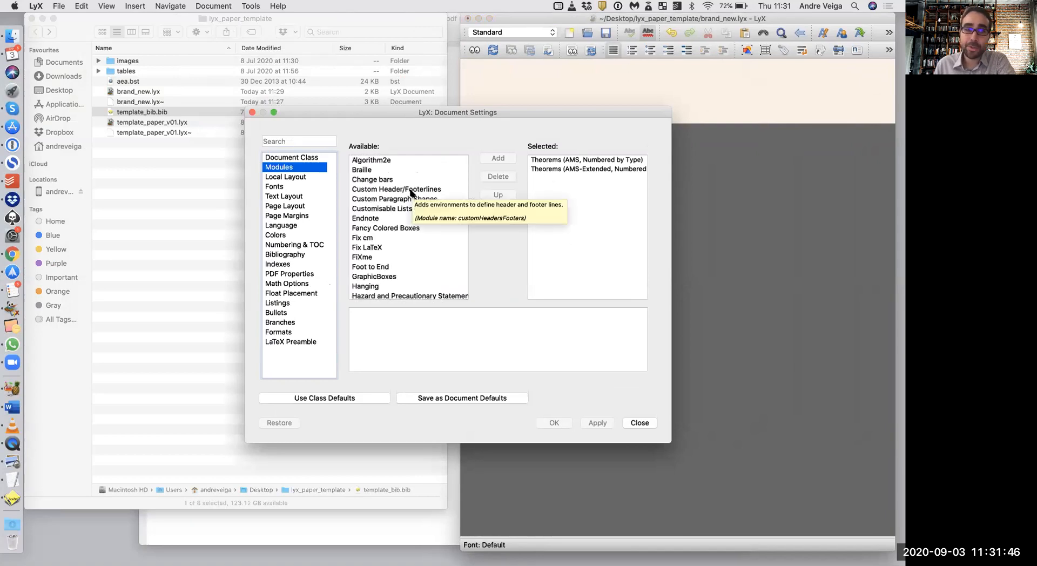
click(548, 160)
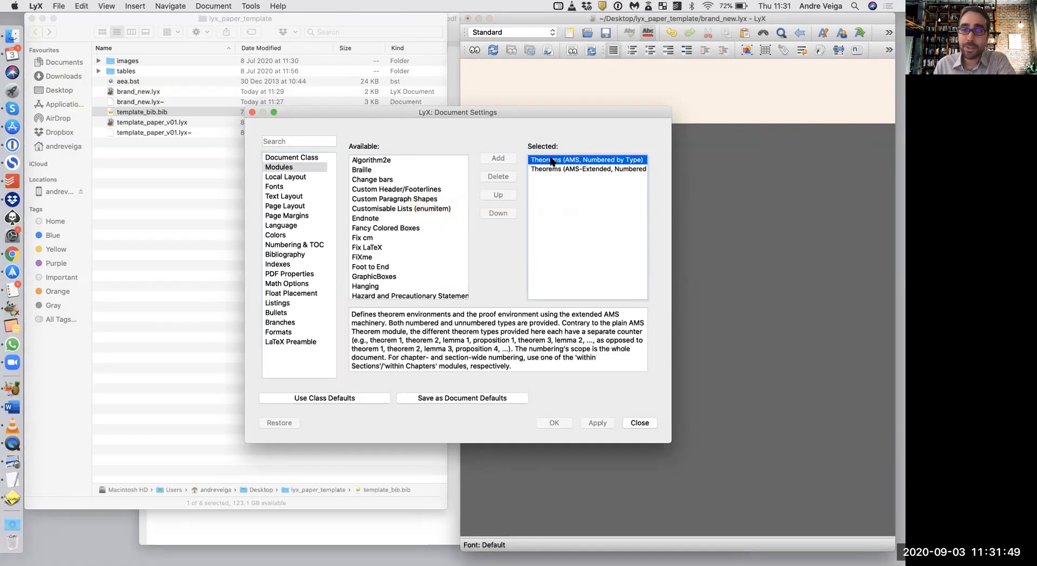
click(552, 170)
click(566, 160)
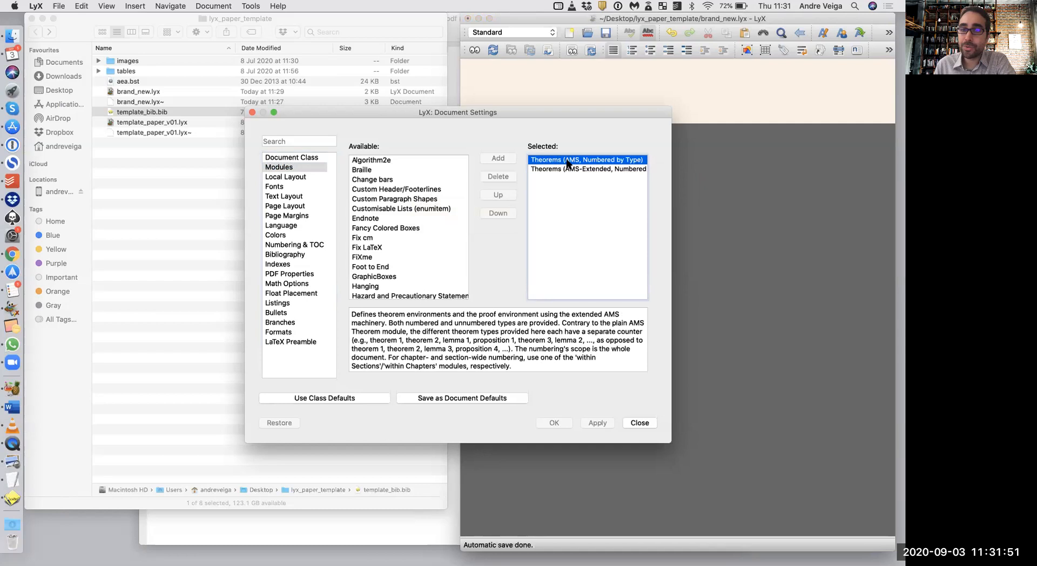
Compare the descriptions of the available AMS and AMS-Extended theorem modules with those of the selected modules
scroll(419, 204, down, 5)
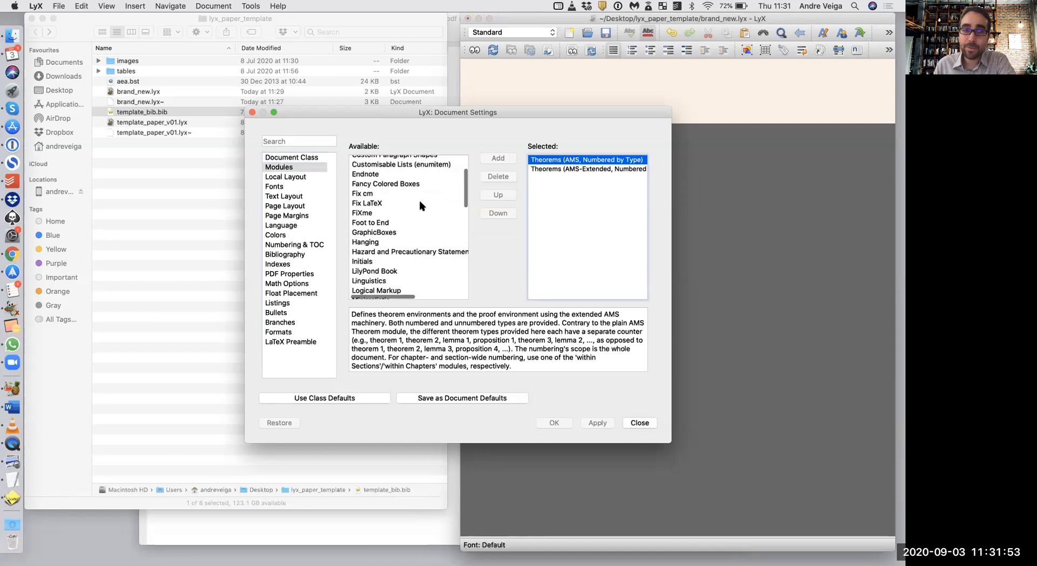
scroll(420, 205, down, 8)
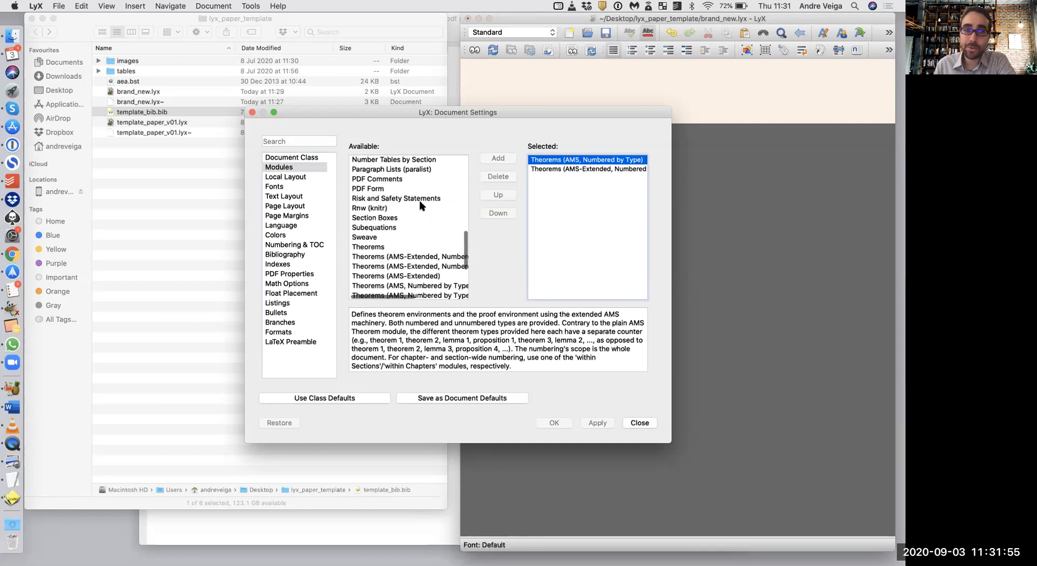
click(396, 208)
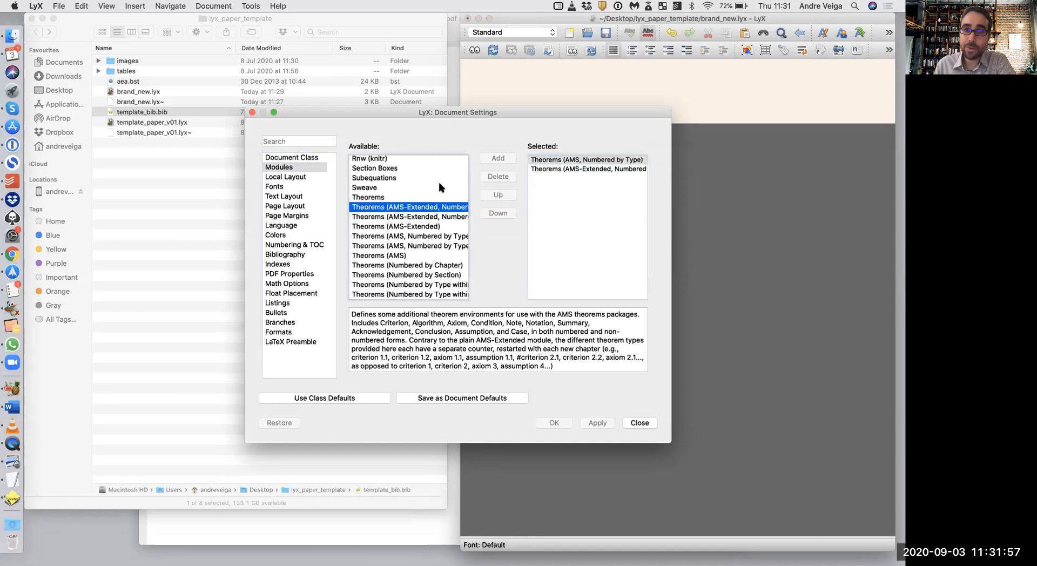
click(435, 218)
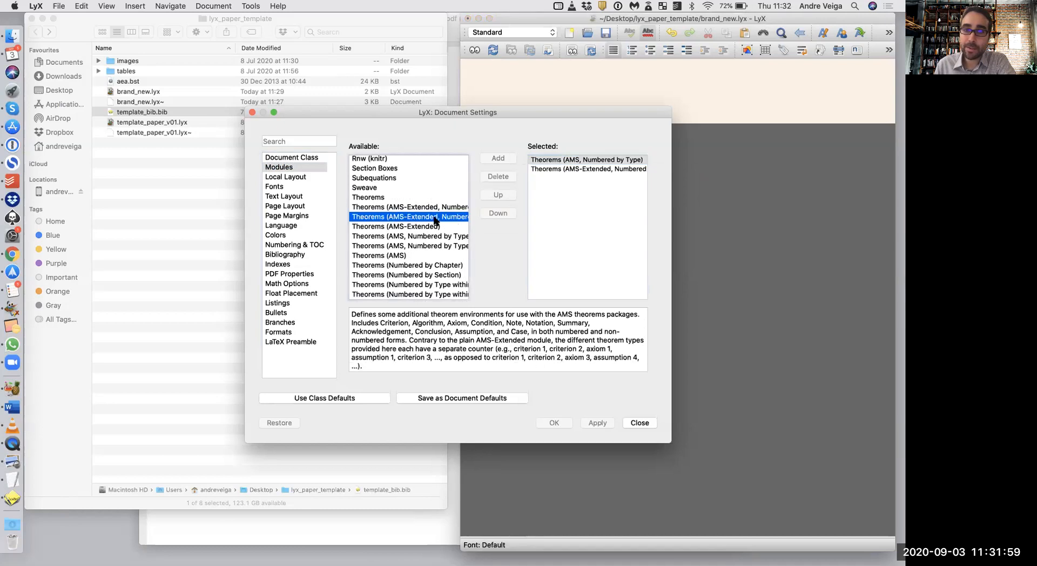
key(Down)
key(Down)
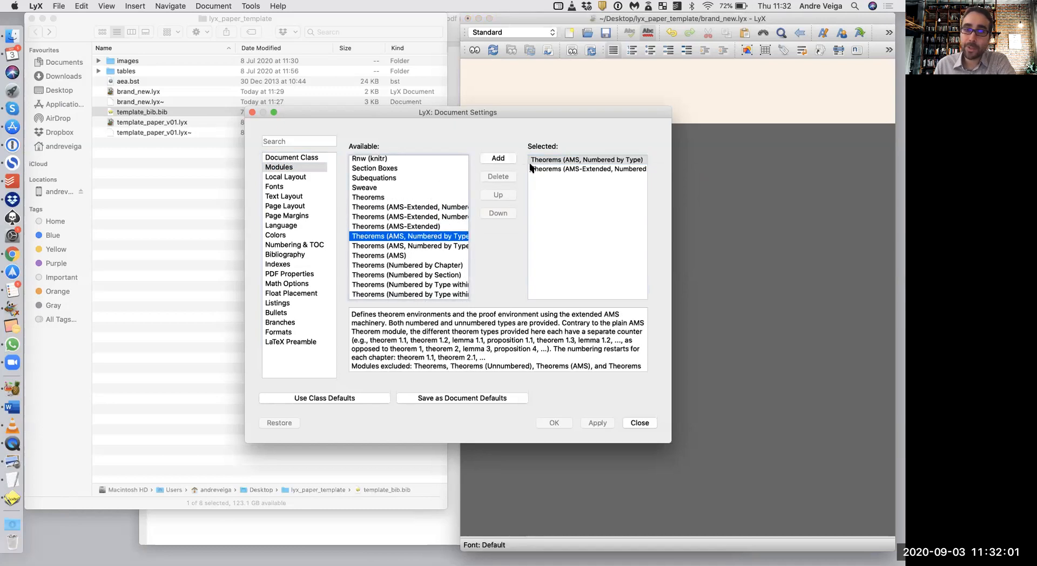
scroll(558, 175, right, 3)
scroll(559, 175, left, 3)
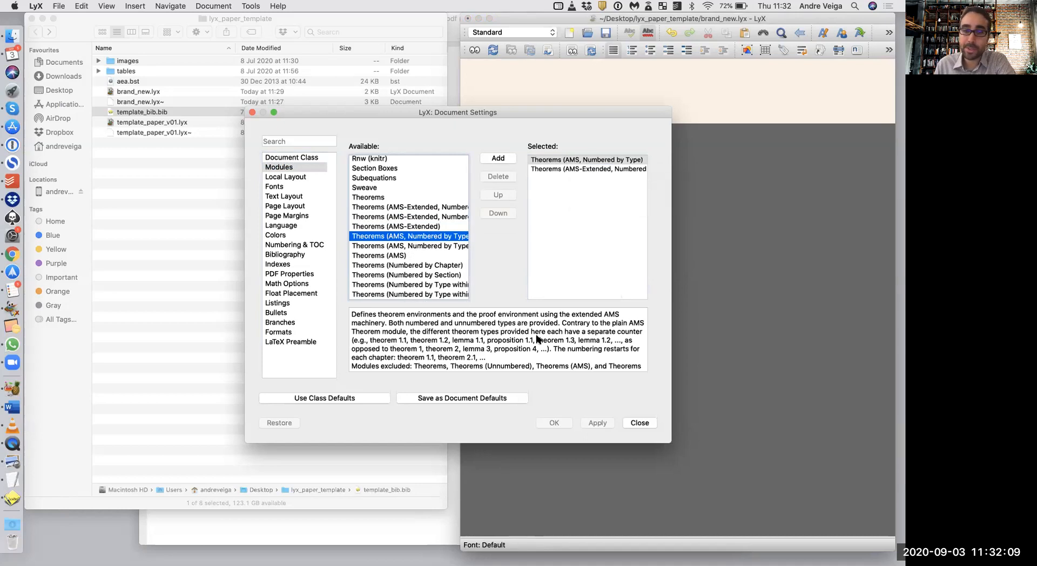
click(583, 169)
scroll(581, 171, right, 2)
scroll(559, 171, left, 2)
click(591, 161)
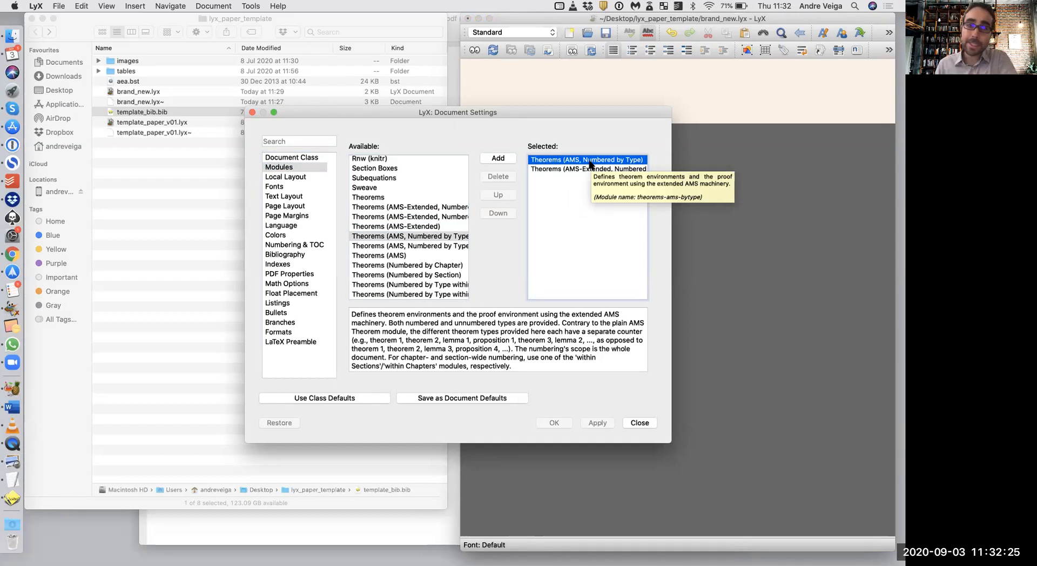
View the local layout and font settings, switching the use of non-TeX fonts on and back off
click(298, 179)
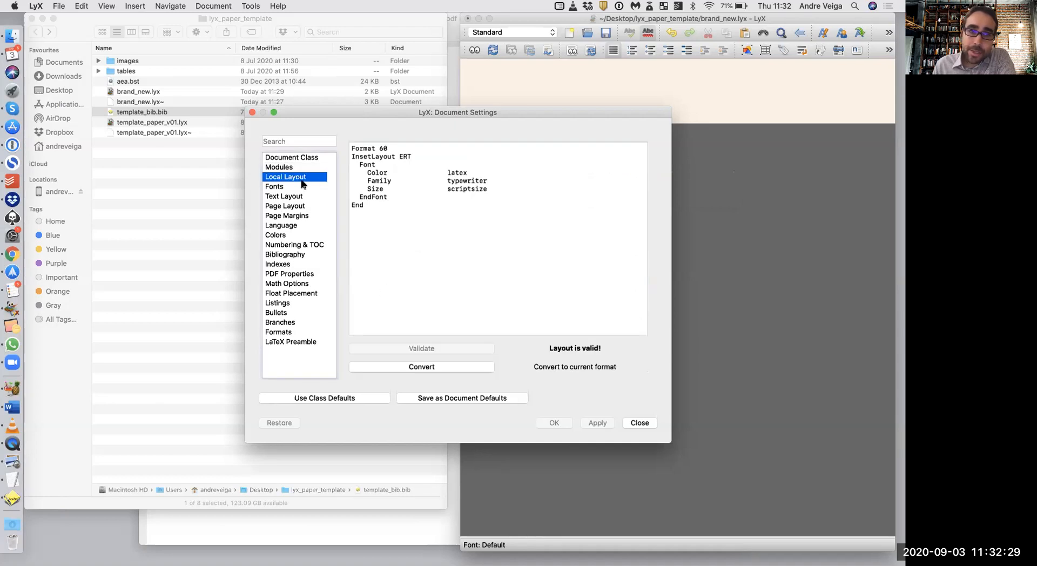
click(293, 187)
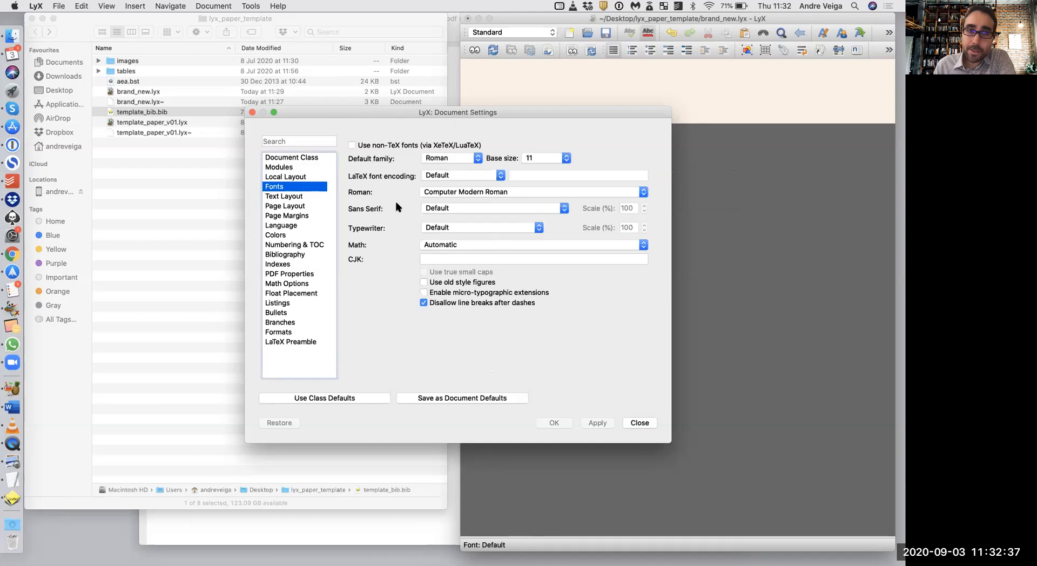
click(352, 146)
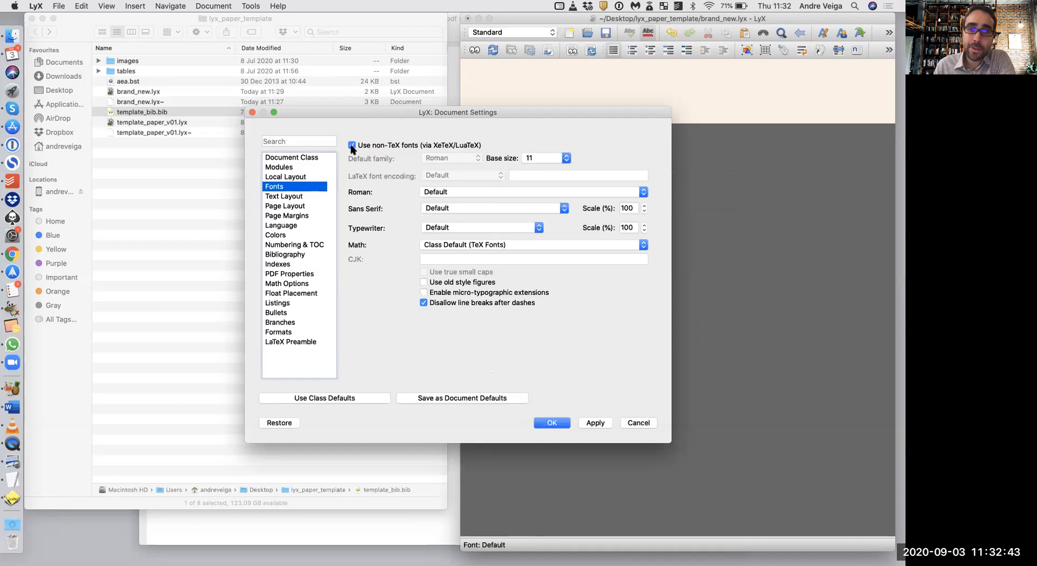
click(351, 146)
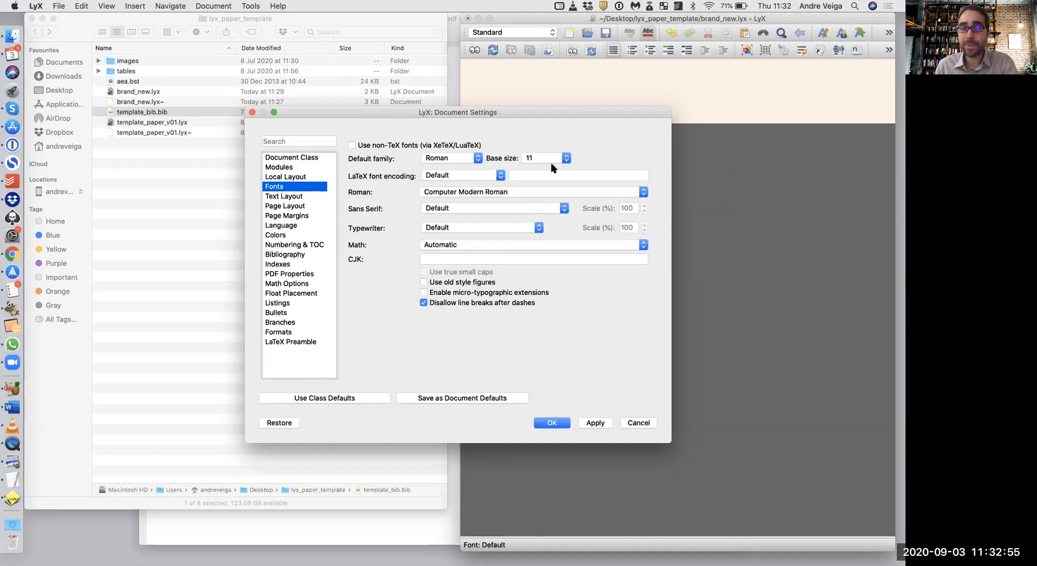
Review the line spacing choices of the text layout and the paper formats of the page layout
click(288, 196)
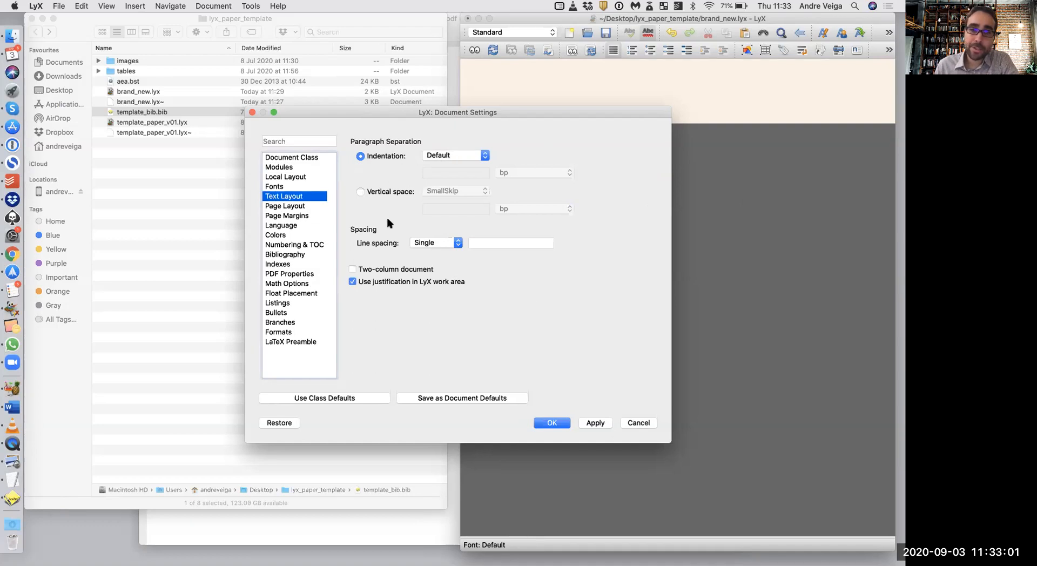
click(435, 241)
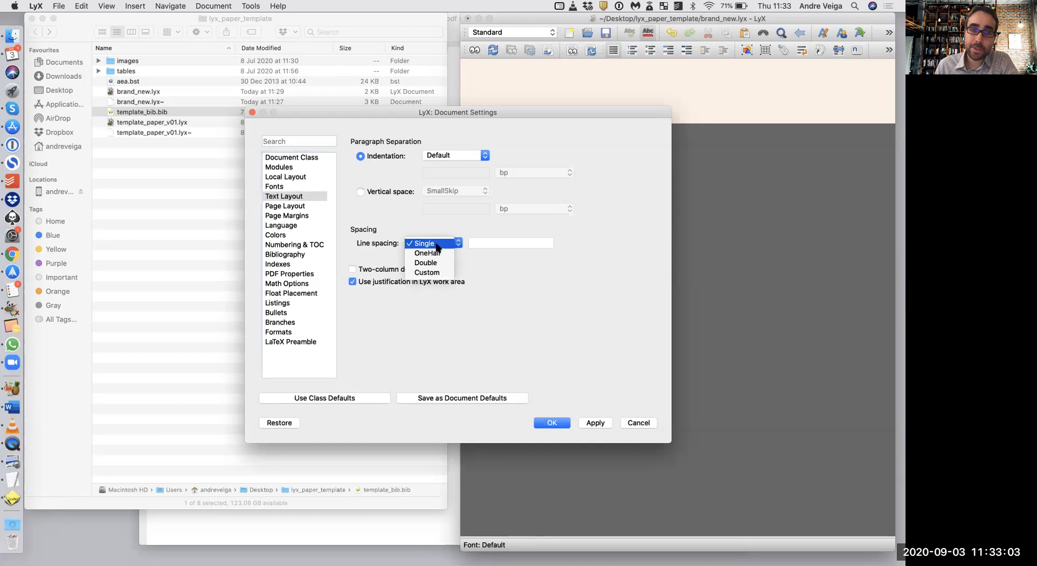
click(406, 218)
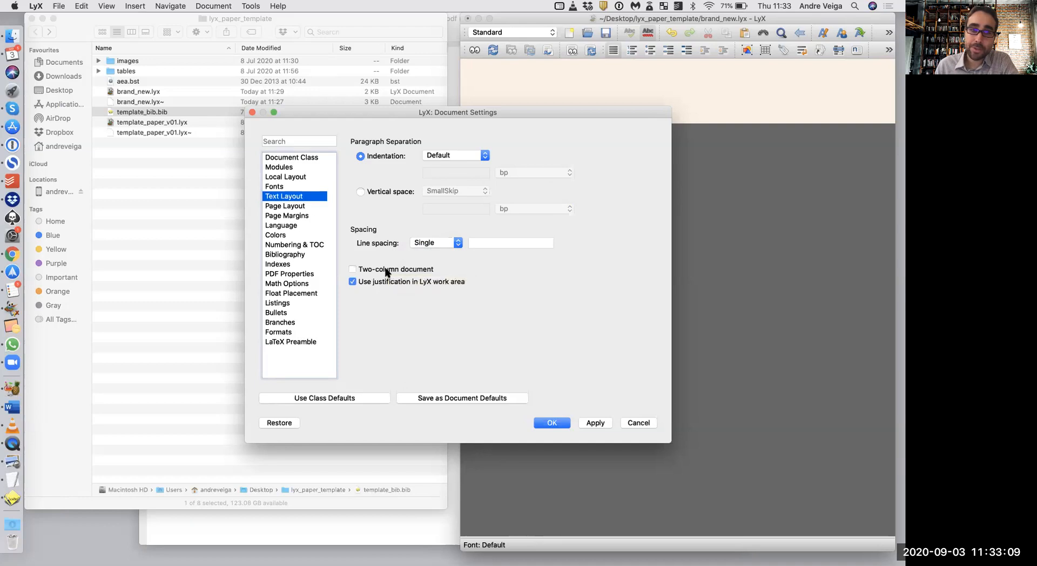
click(301, 207)
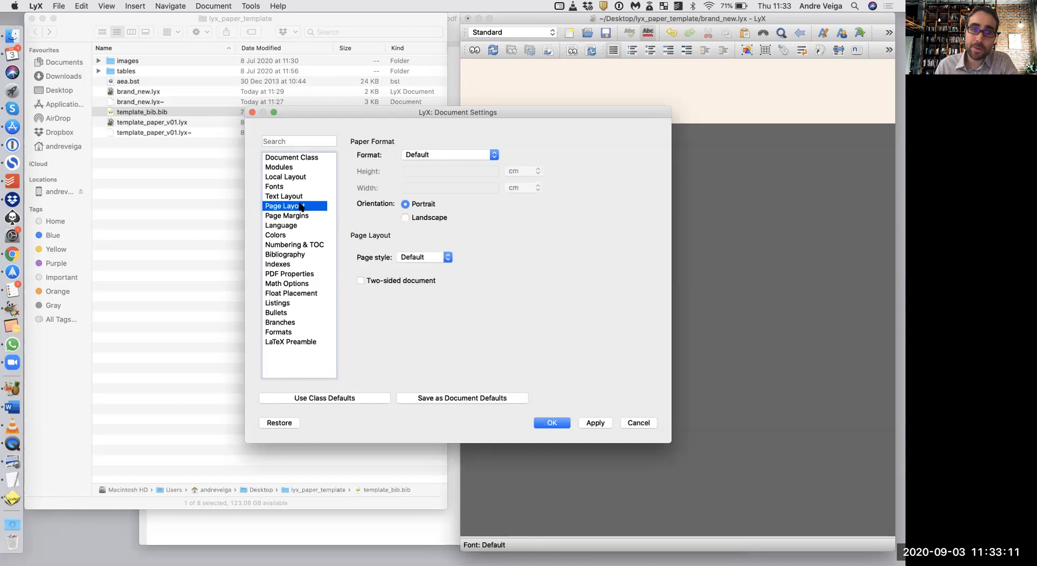
click(418, 155)
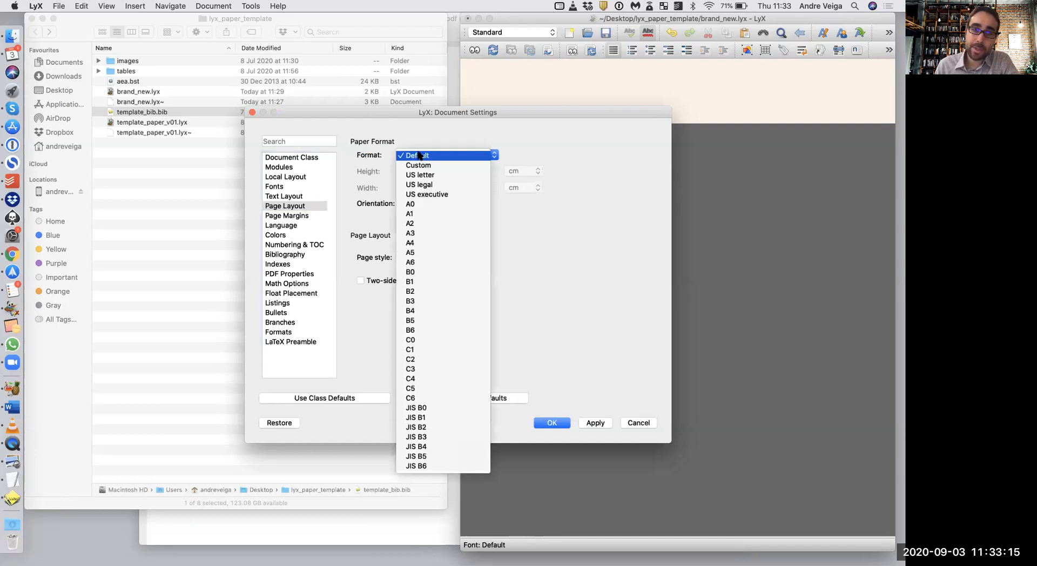
click(387, 165)
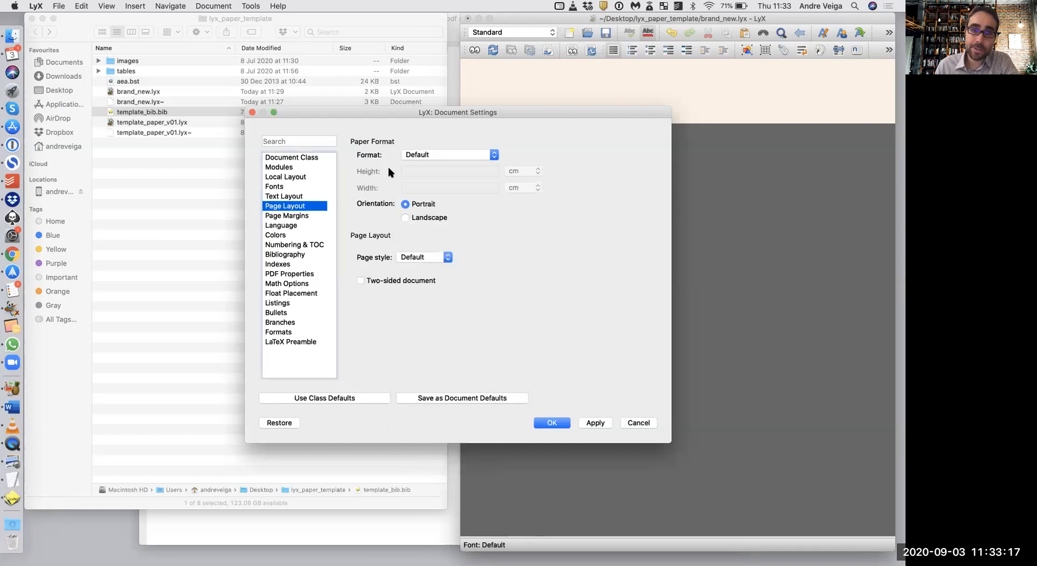
Look through the page margins, language and color settings of the document
click(290, 217)
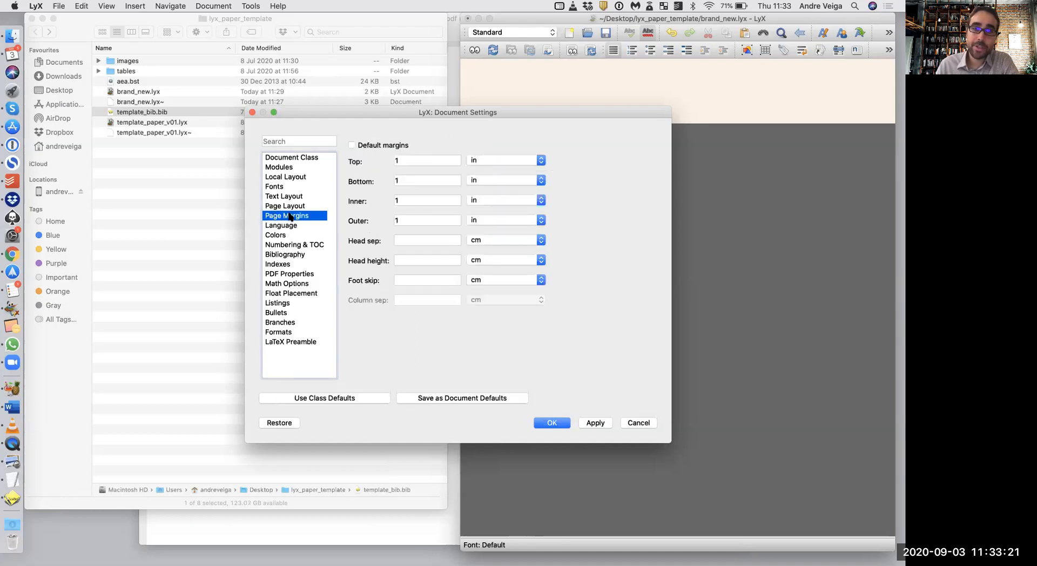
key(Down)
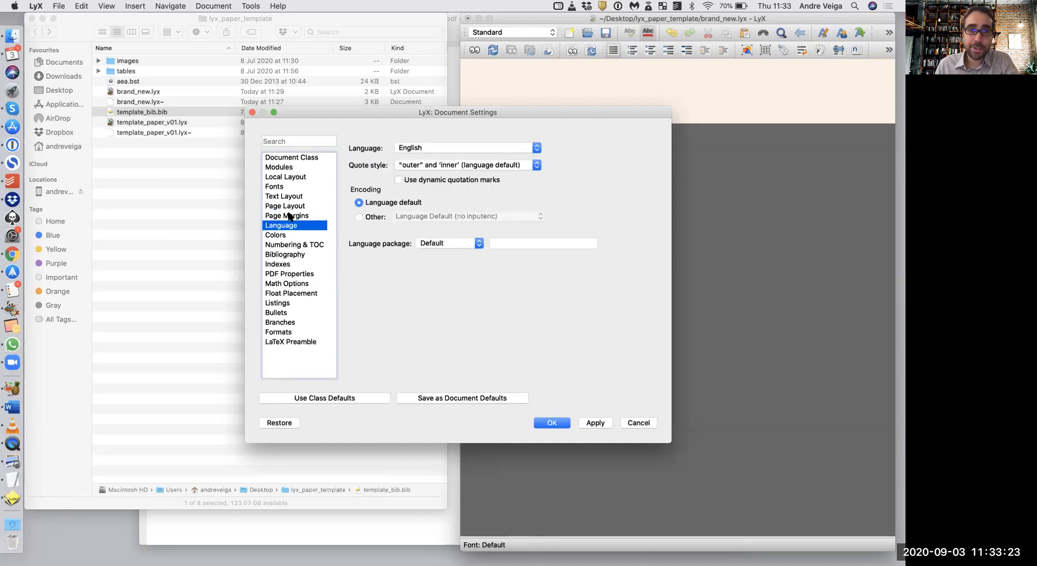
key(Down)
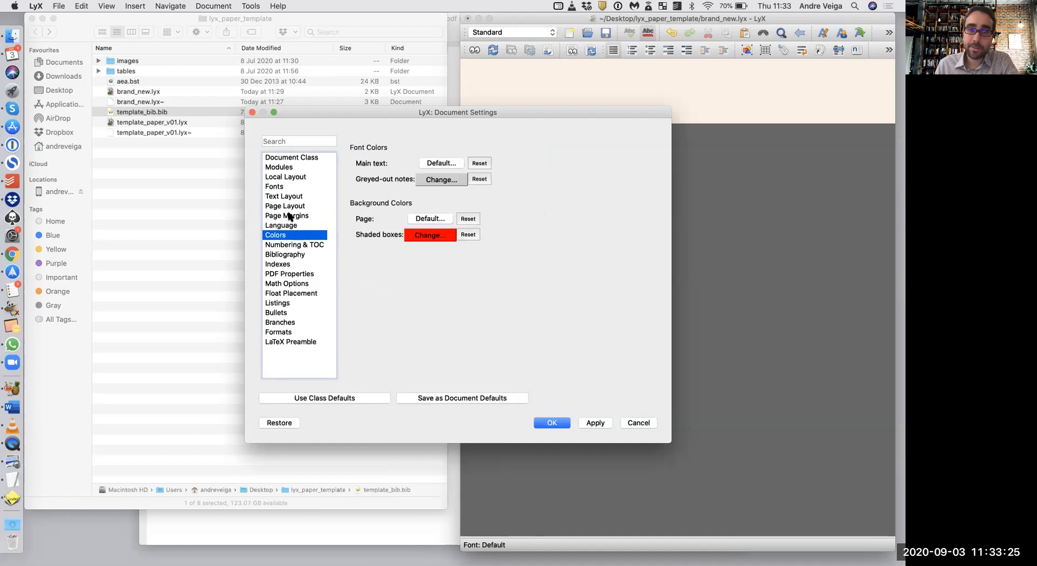
Set the table of contents depth to list entries down to the subsection level
key(Down)
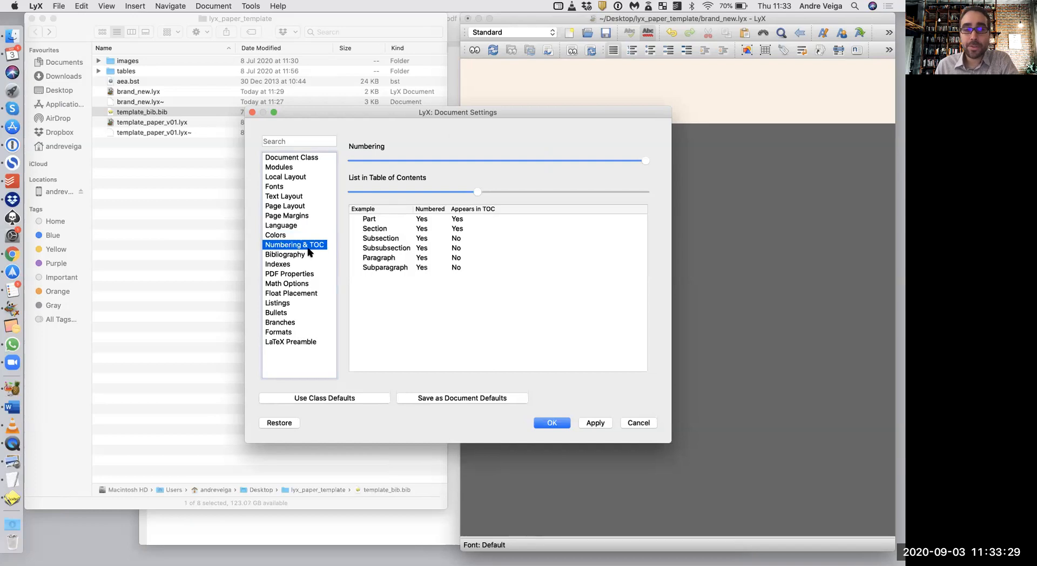
drag(476, 191, 514, 193)
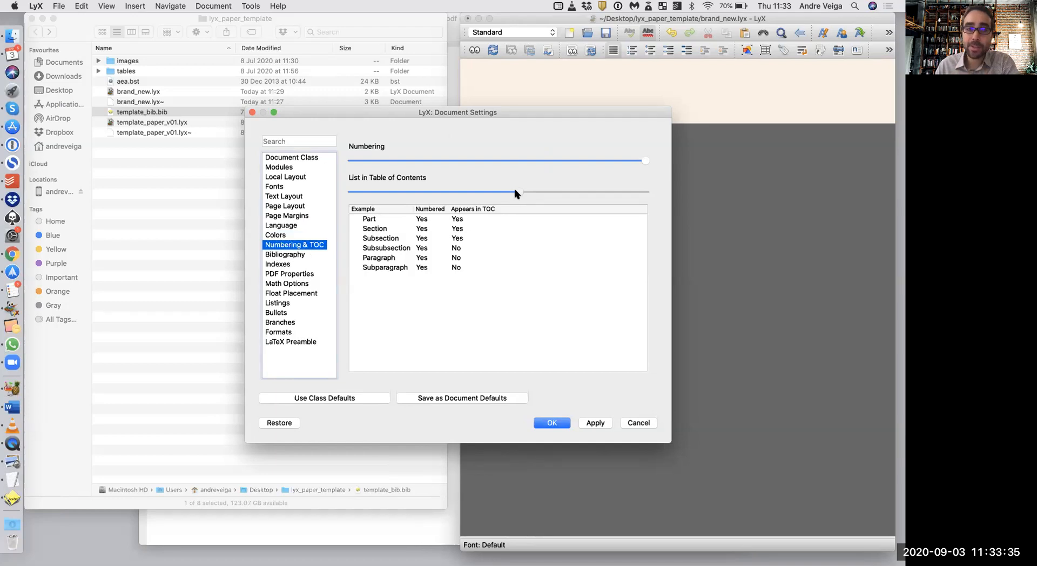
click(538, 192)
drag(556, 192, 478, 193)
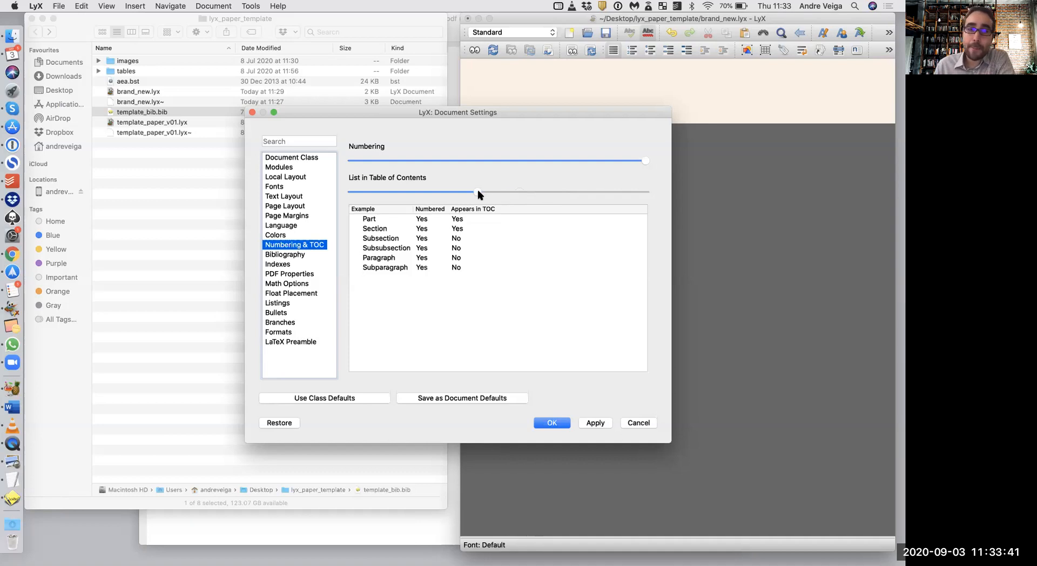
click(503, 193)
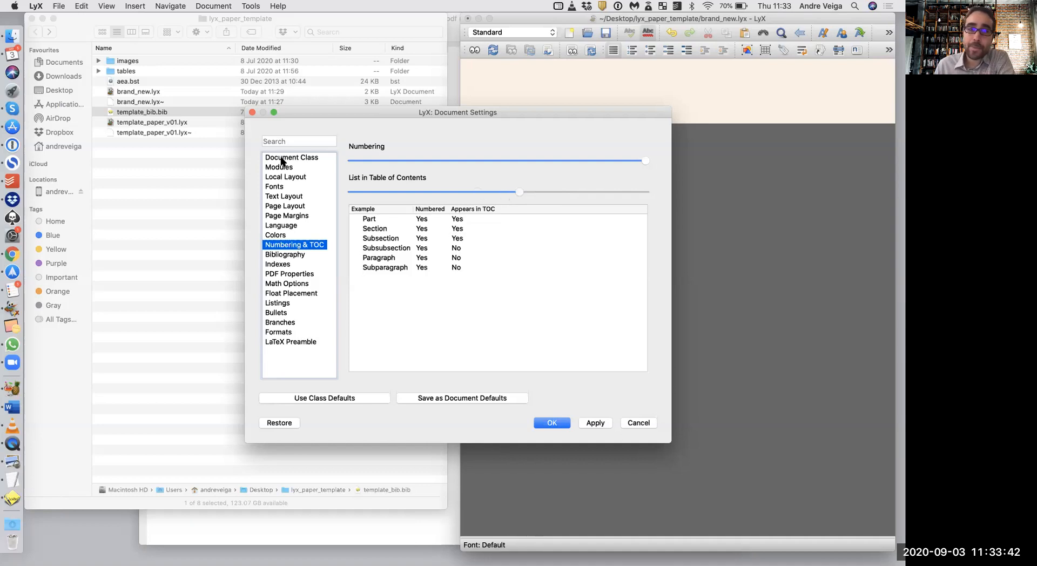
Review the bibliography settings, including the citation style formats, their variants and the default BibTeX styles
click(294, 256)
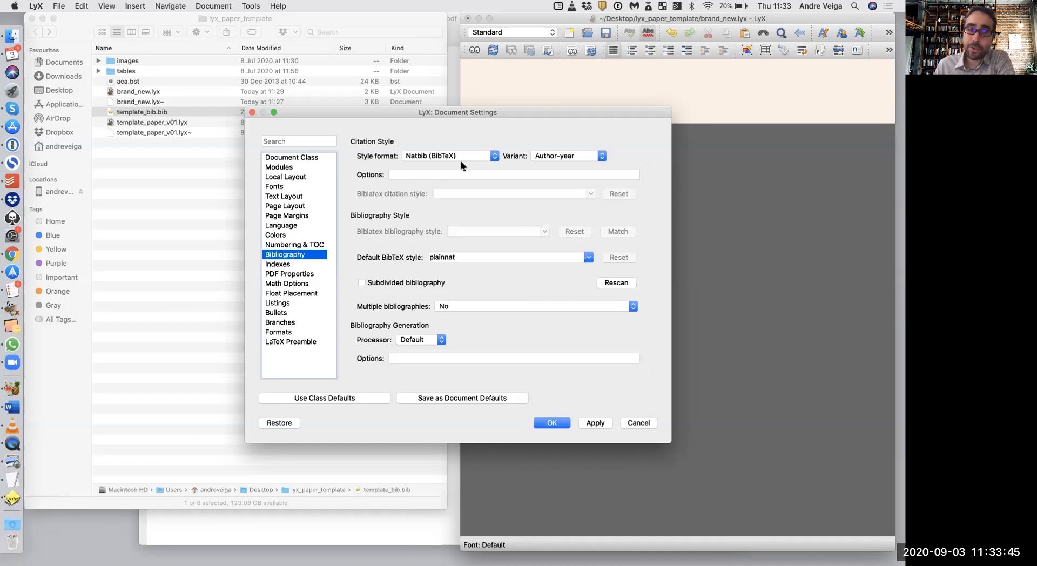
click(493, 158)
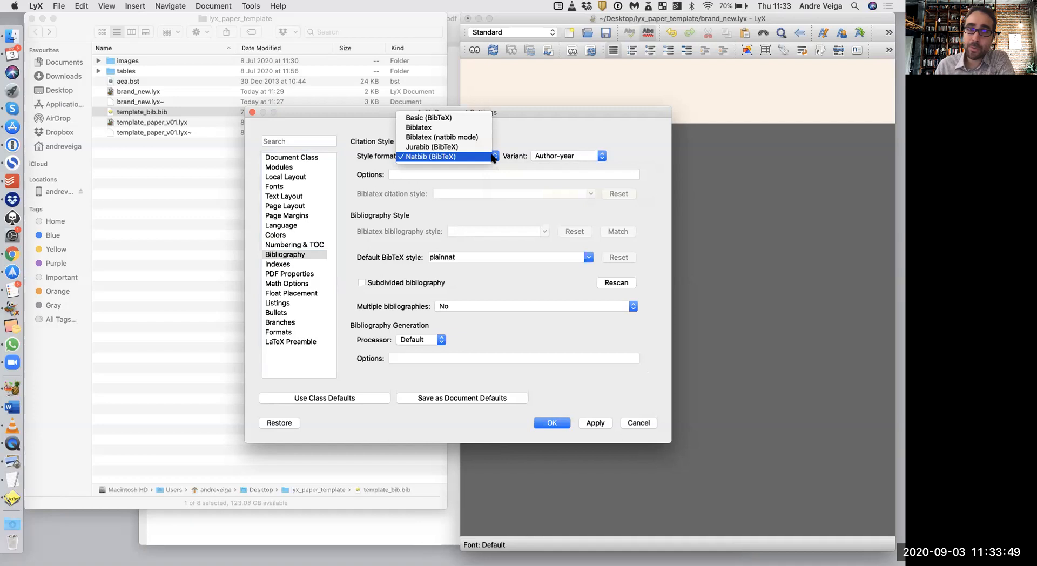
click(492, 157)
click(562, 157)
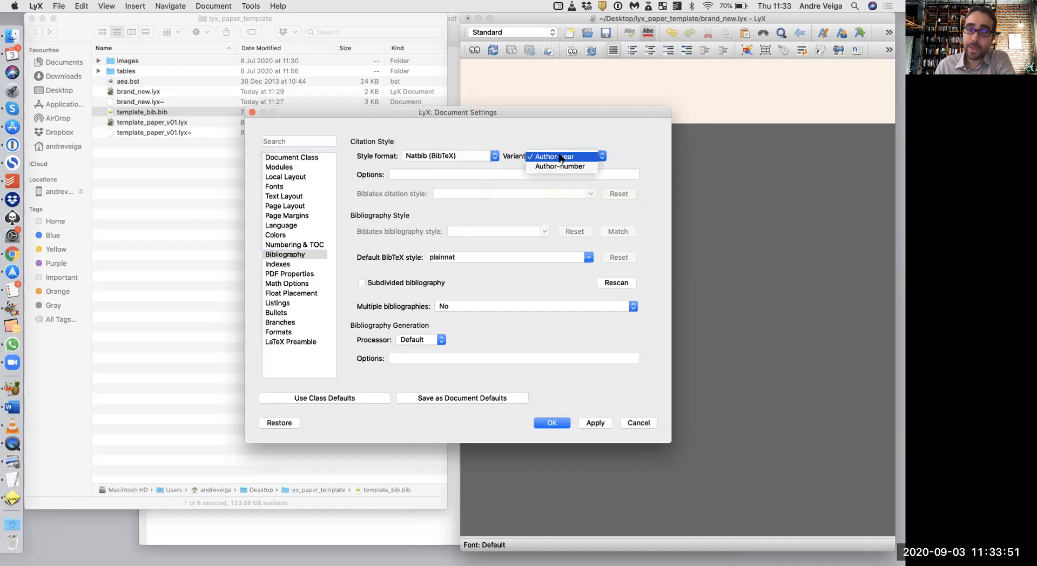
click(600, 143)
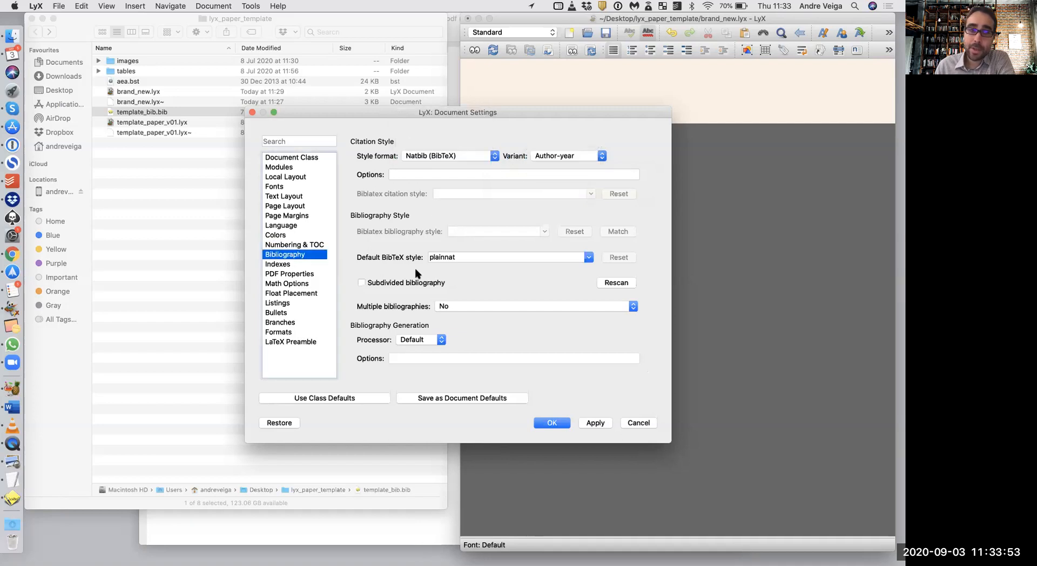
click(589, 258)
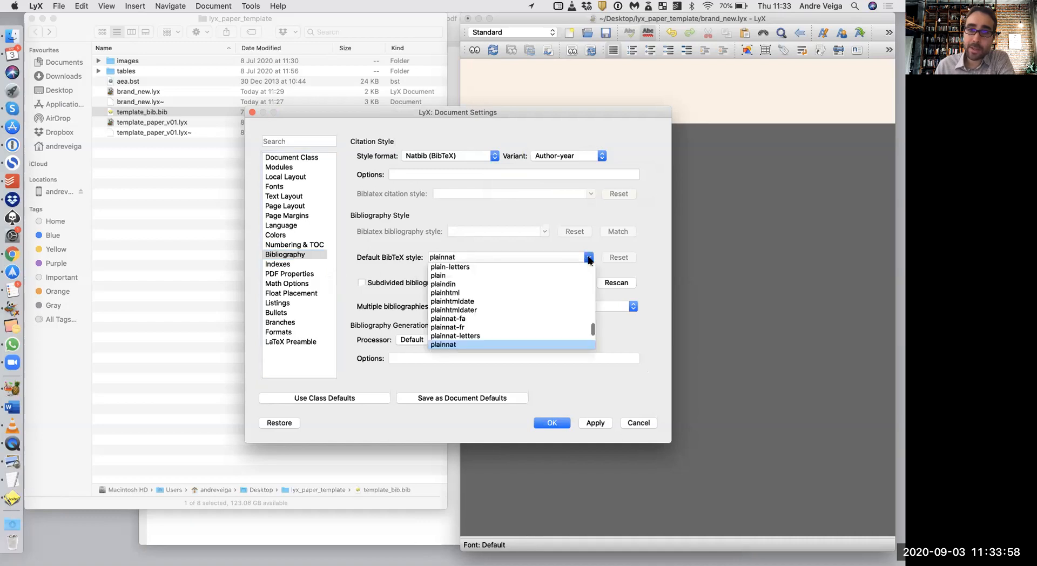
click(589, 258)
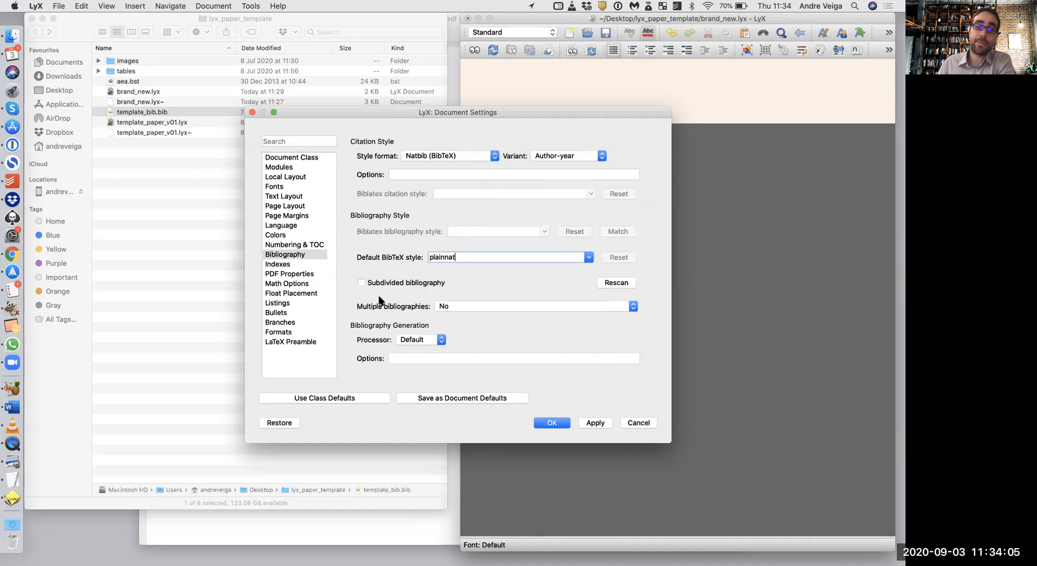
Look through the remaining document settings from indexes, PDF properties and math options to bullets, branches and formats
click(290, 266)
click(288, 275)
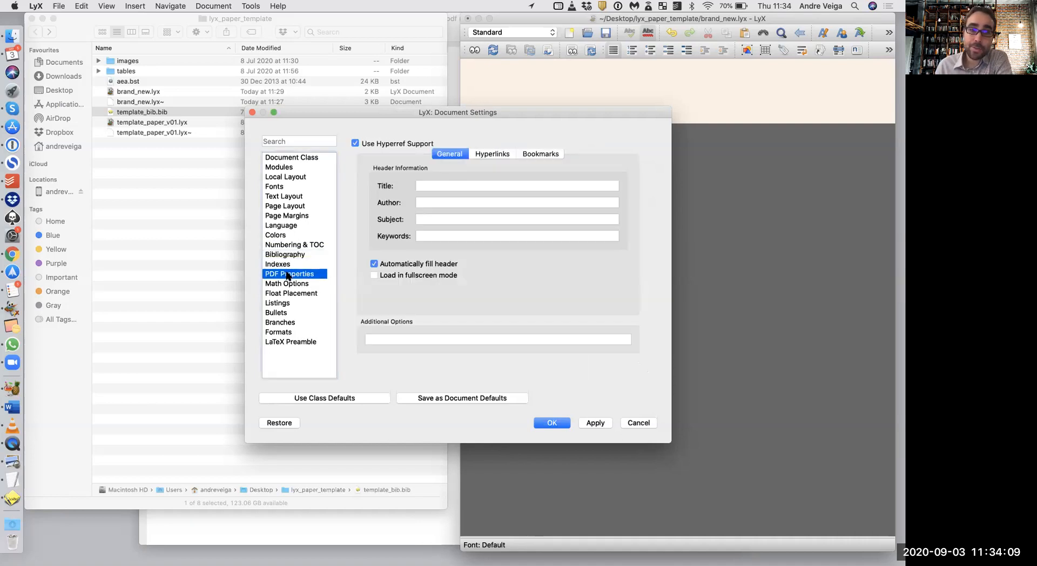
click(288, 284)
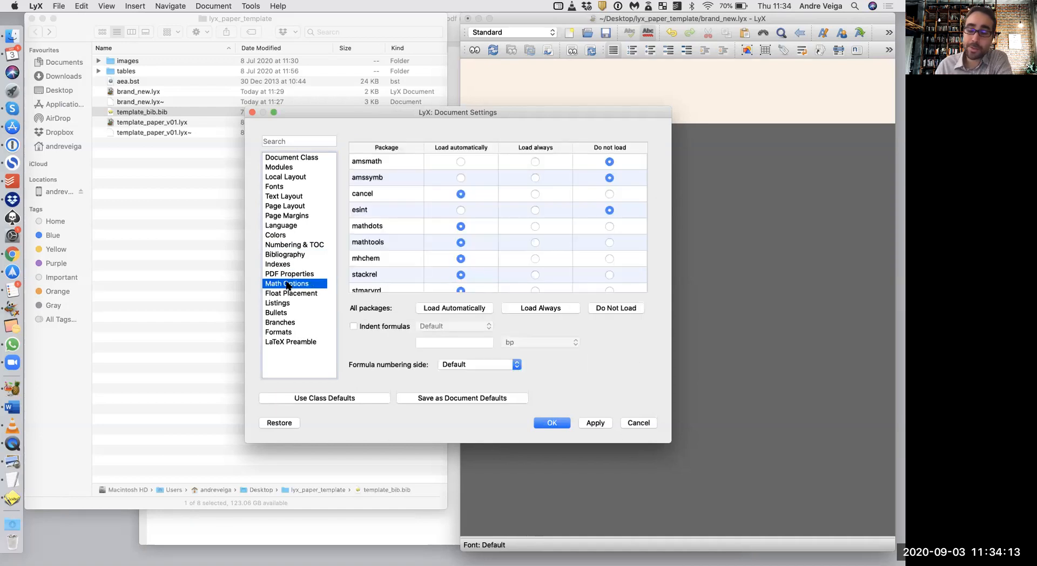
key(Down)
key(Down)
key(Down)
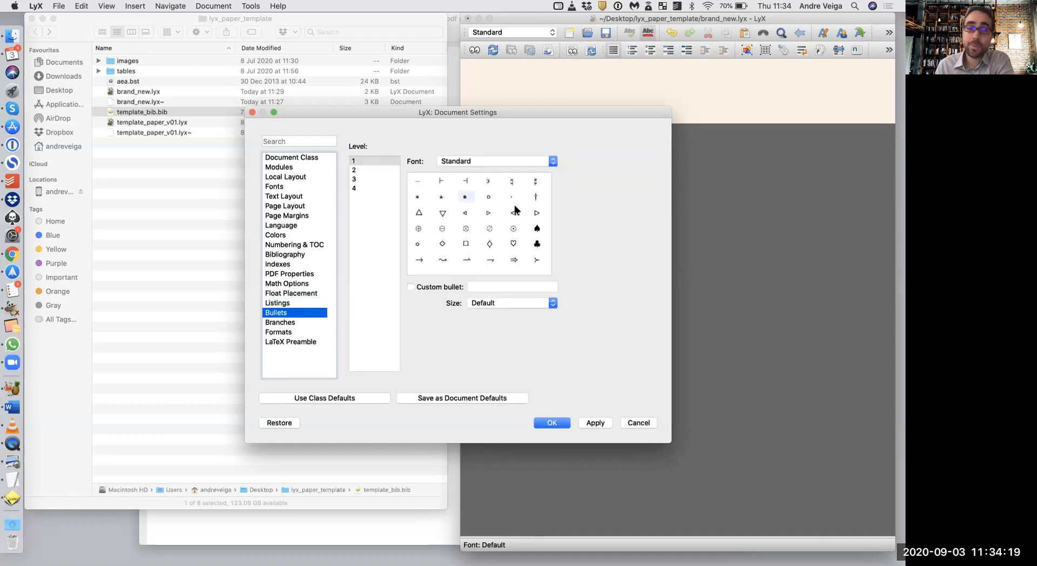
click(298, 324)
key(Down)
Examine the LaTeX preamble, including the hyperref package, the utopia and AMS packages, and the hypersetup line for link colors
key(Down)
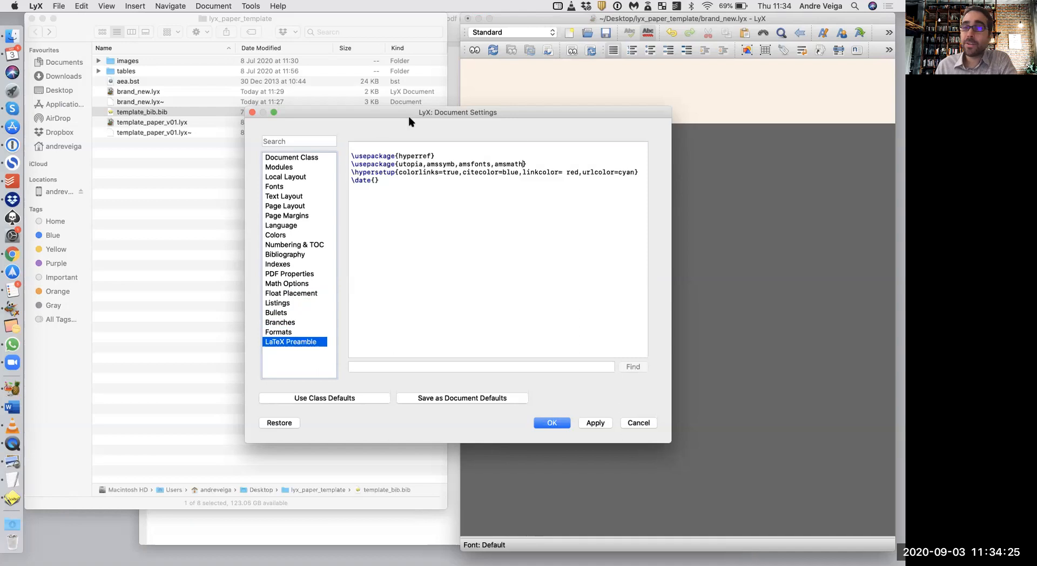
drag(351, 155, 418, 183)
click(418, 183)
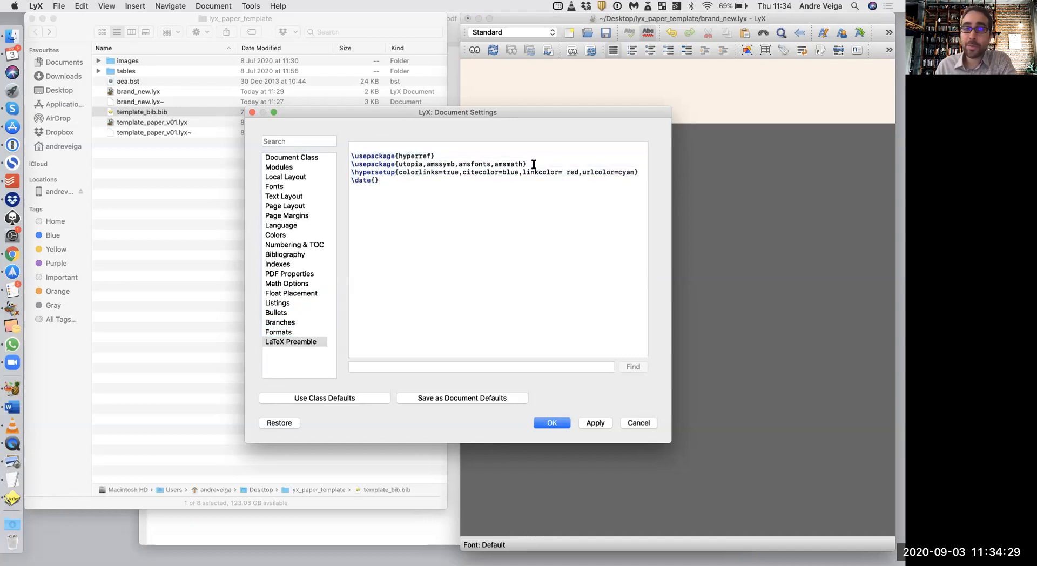
double_click(409, 165)
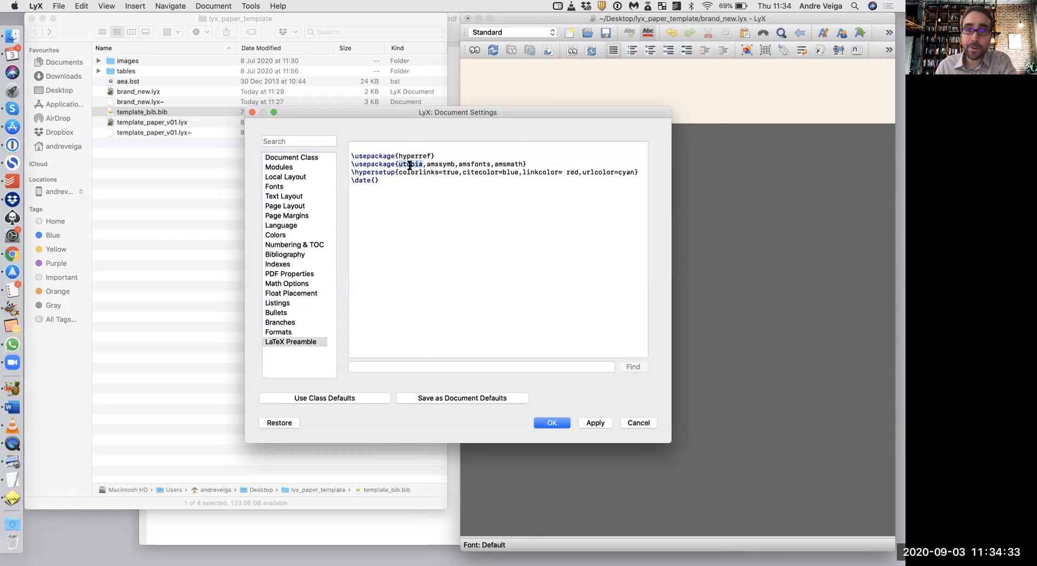
drag(427, 165, 521, 165)
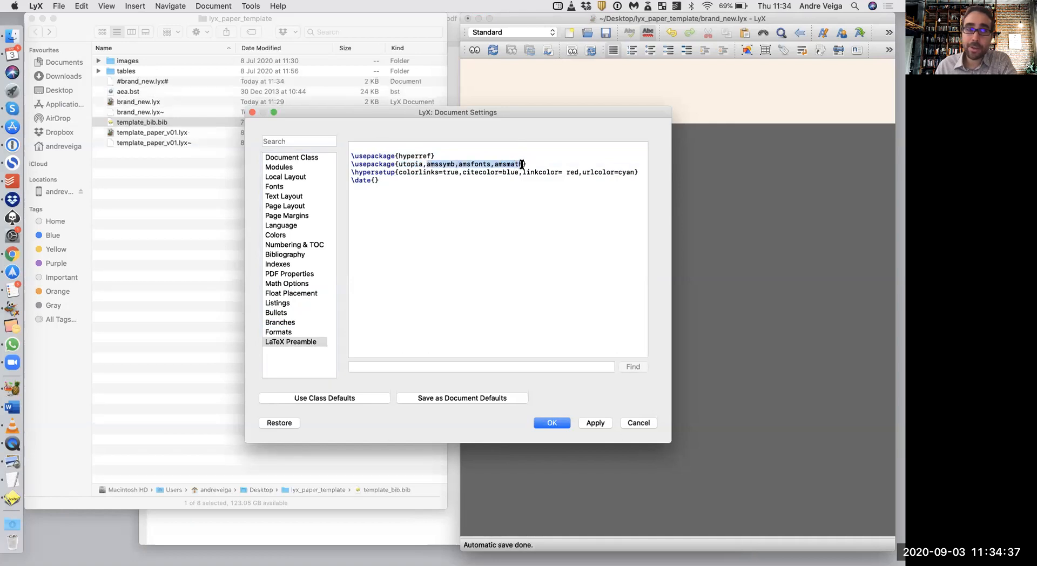
click(521, 164)
double_click(417, 156)
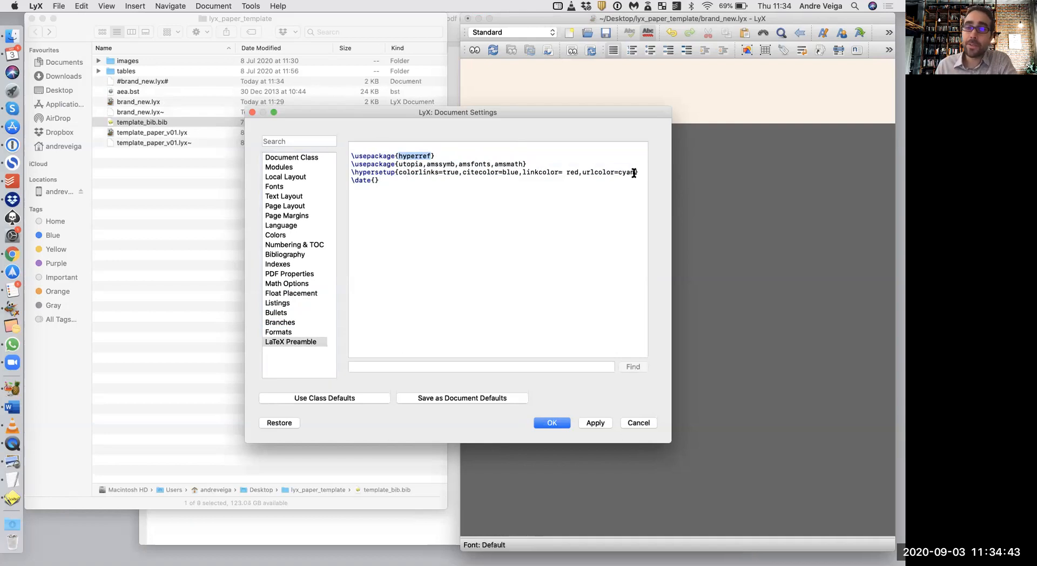
drag(638, 173, 353, 178)
click(413, 188)
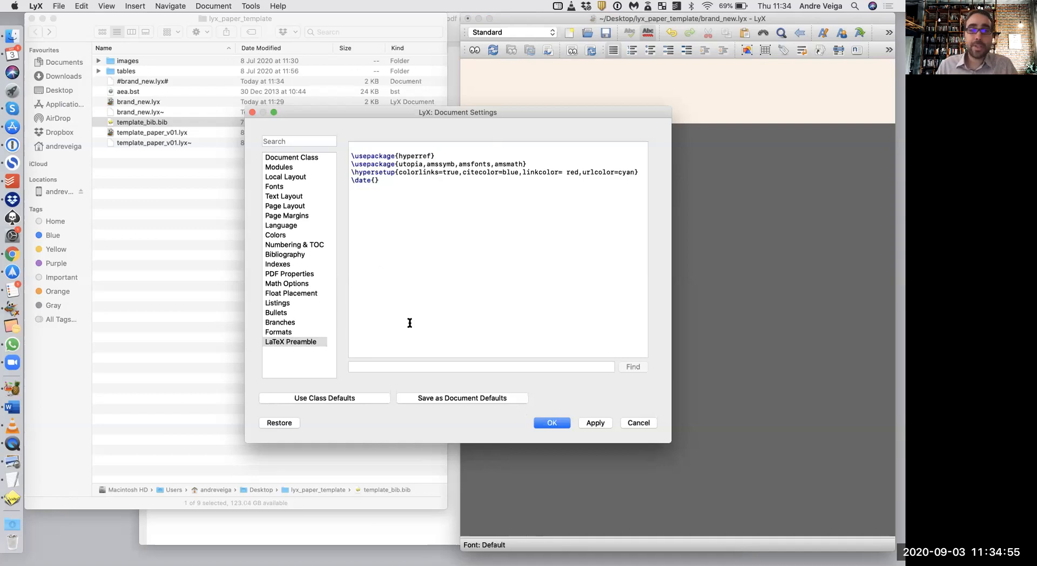
Accept the document settings and enter "Title of the paper" in the empty document
click(551, 423)
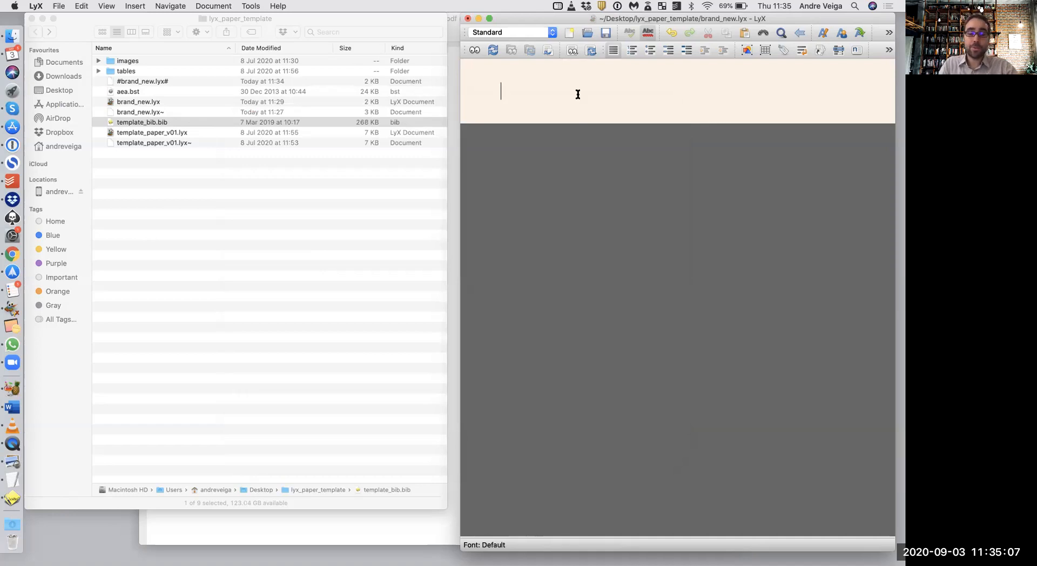
text(Title )
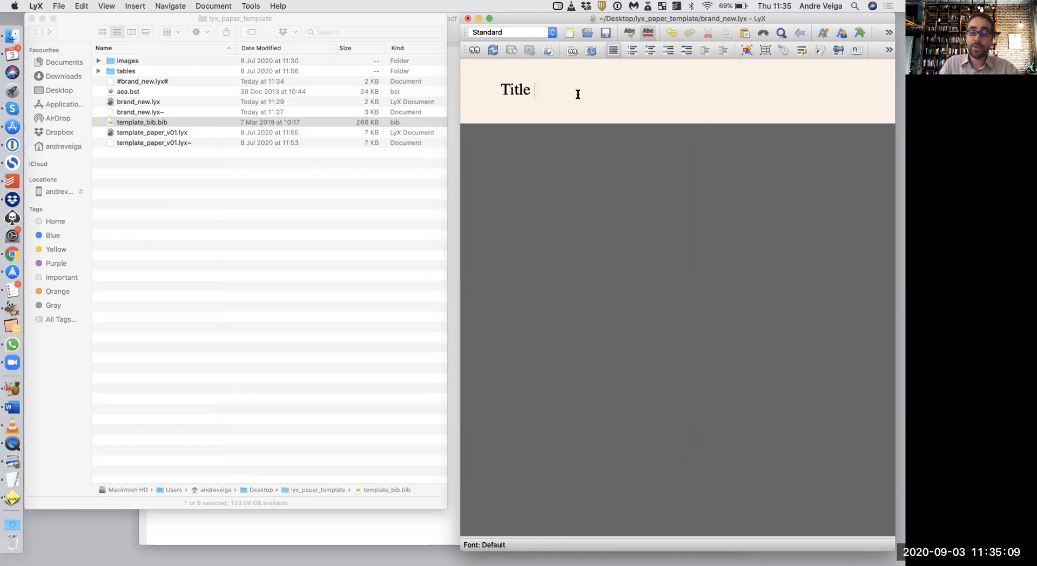
text(of the paper)
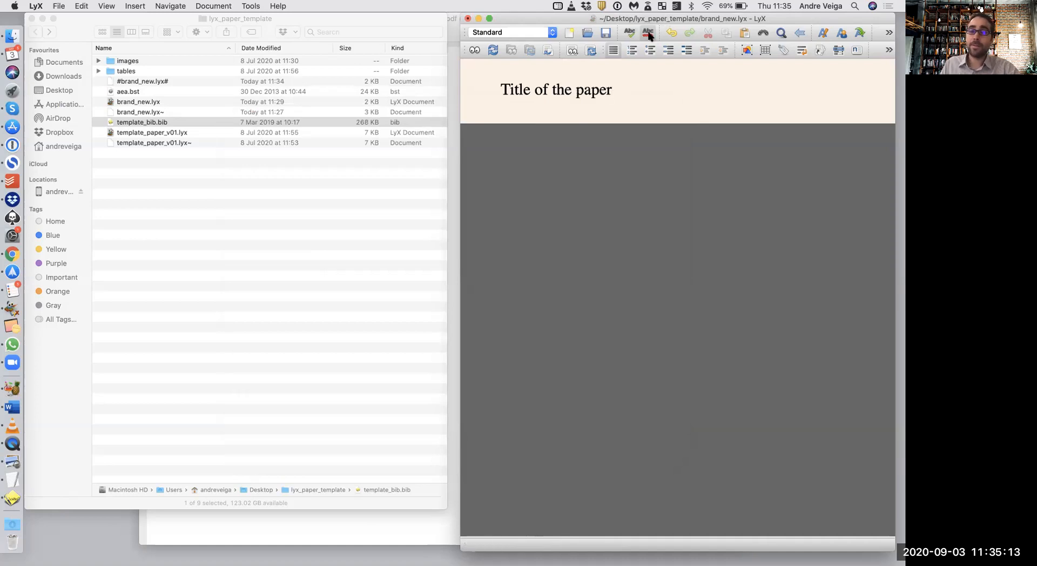
Apply the Title style to the "Title of the paper" line
drag(649, 38, 615, 78)
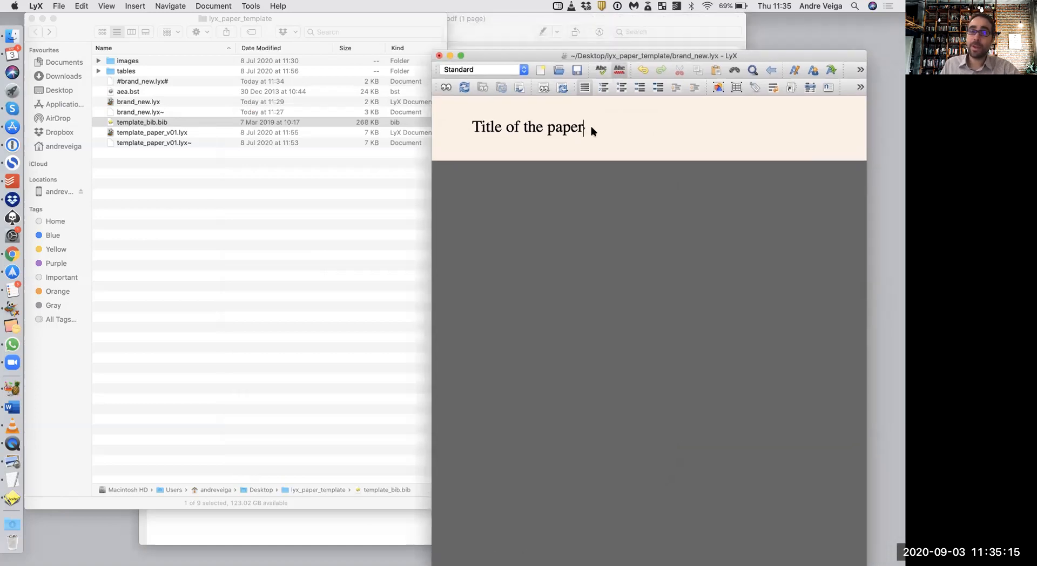
drag(583, 127, 463, 131)
click(603, 131)
click(523, 70)
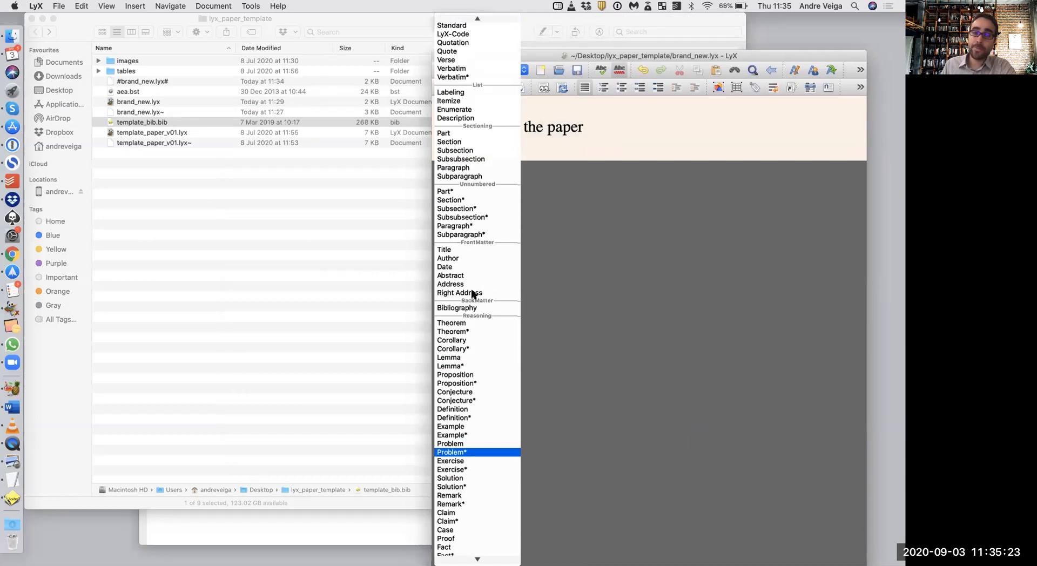
click(463, 250)
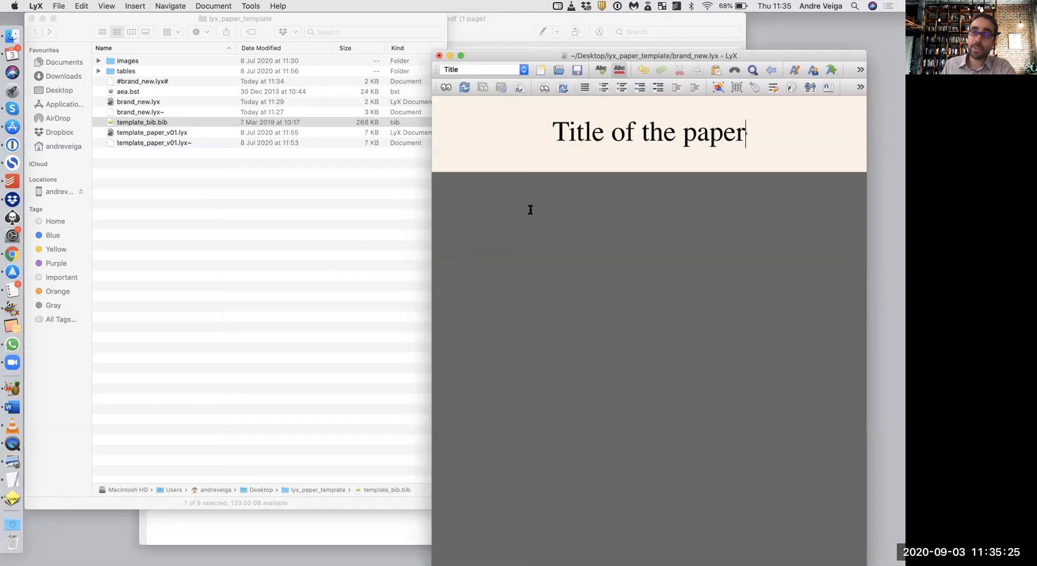
Preview the document as a PDF, check the title on the page and return to the LyX document
drag(649, 58, 695, 33)
click(565, 92)
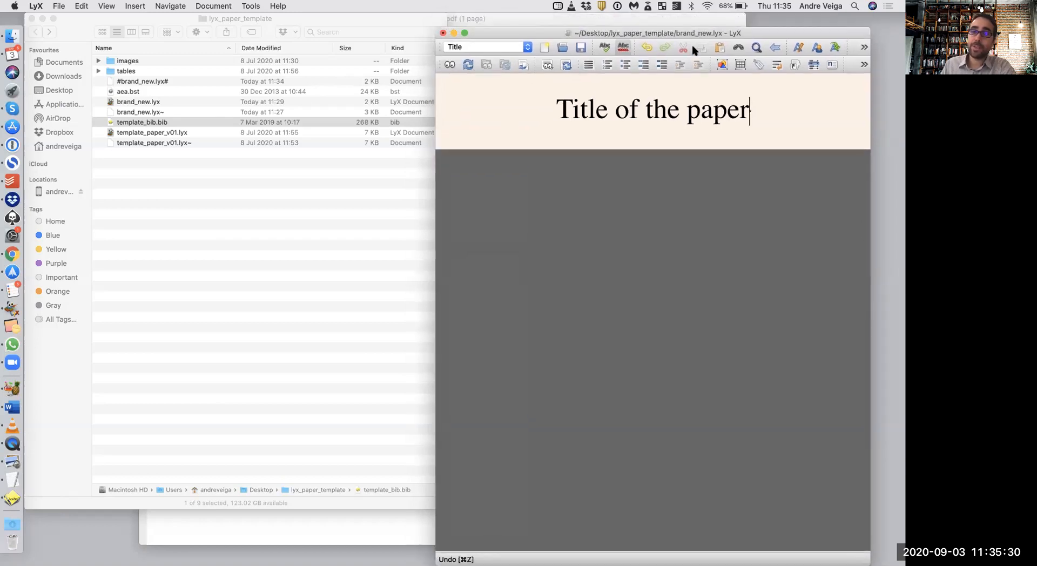
click(449, 65)
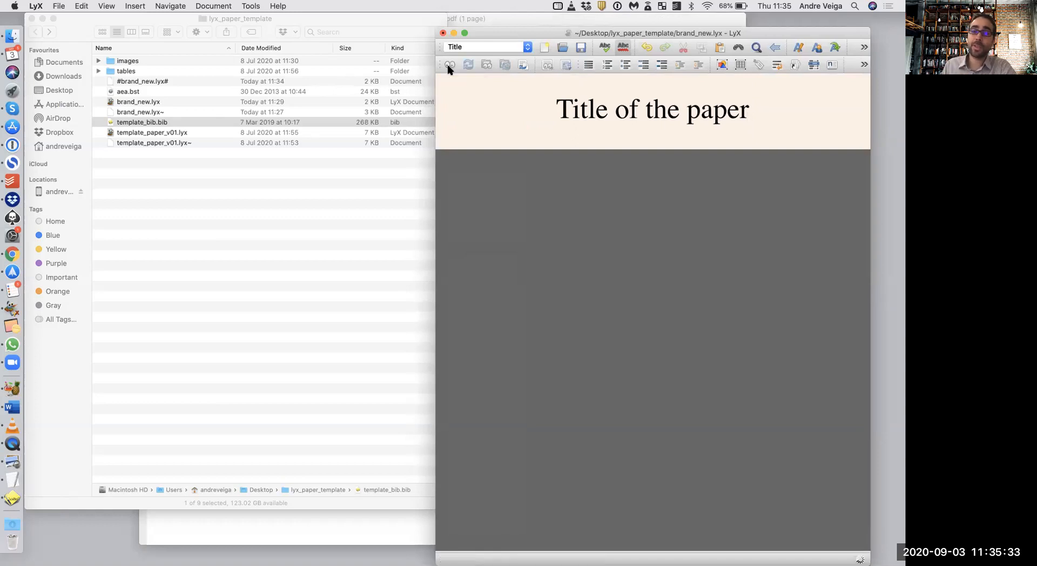
scroll(274, 202, up, 3)
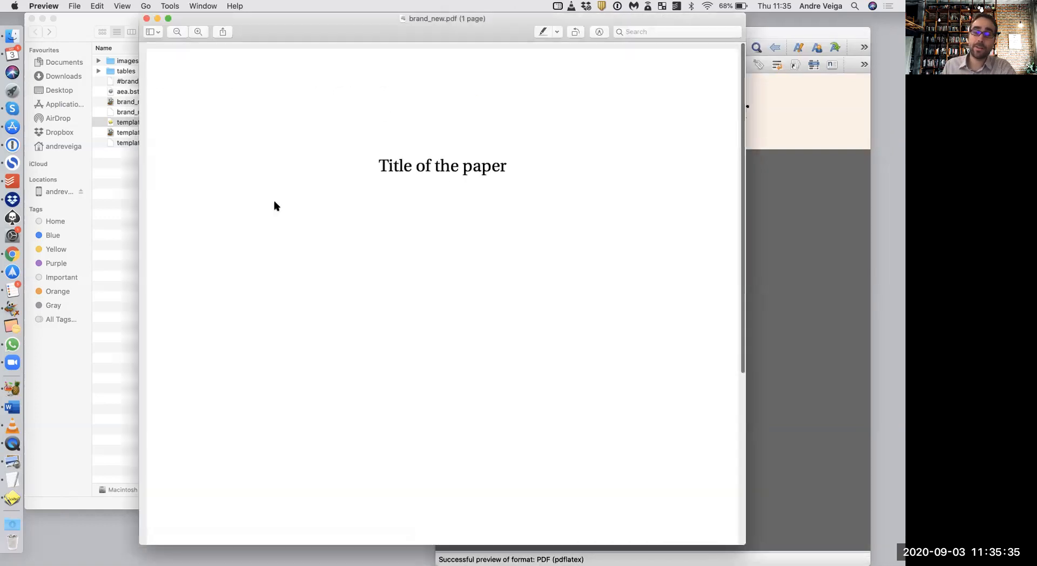
scroll(416, 160, down, 5)
scroll(416, 159, up, 5)
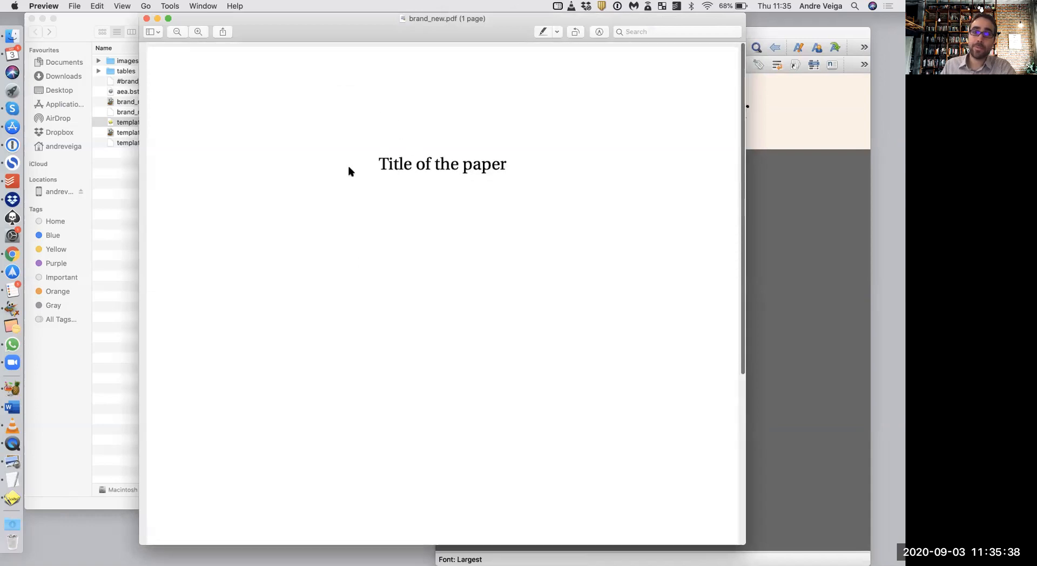
click(814, 139)
drag(704, 32, 699, 21)
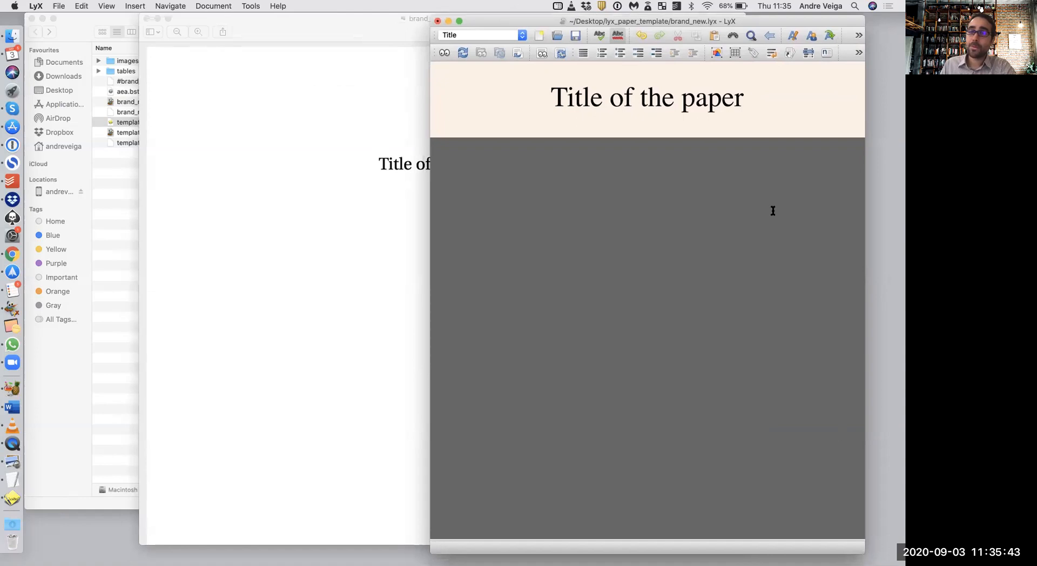
Add the line "Author names" below the title and apply the Author style to it
click(763, 103)
key(Return)
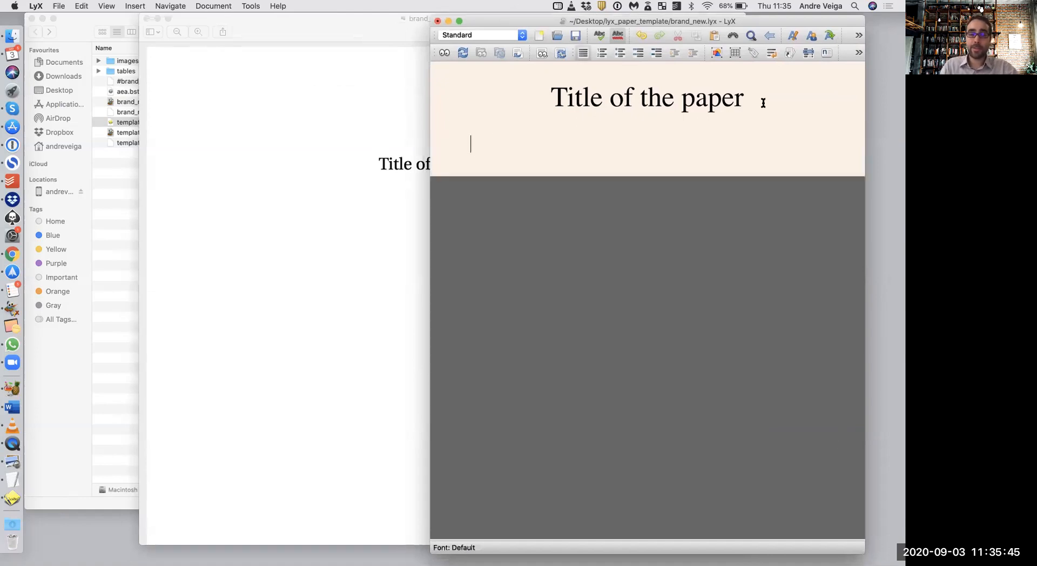
text(Author names)
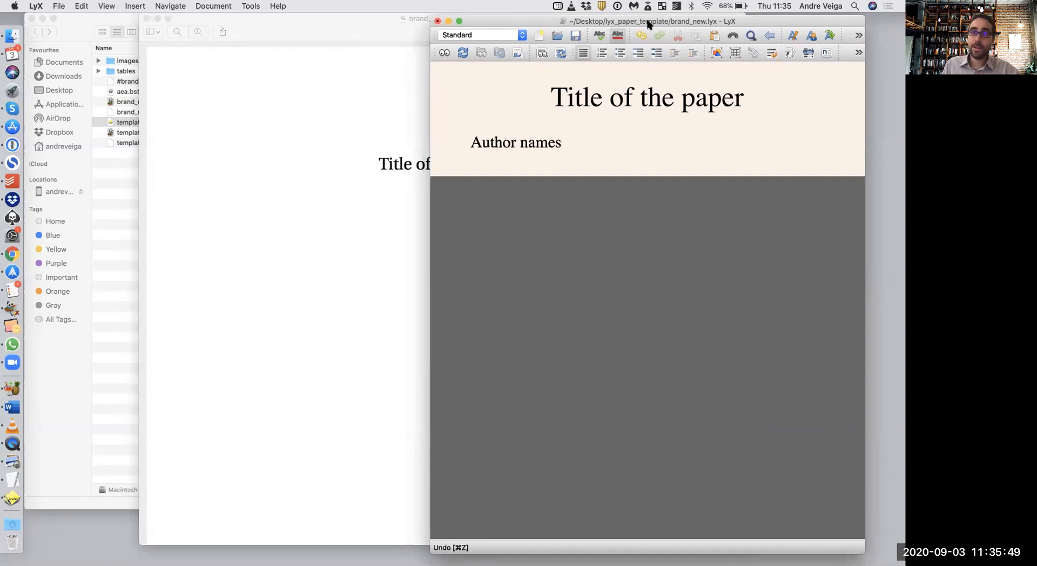
drag(647, 25, 634, 66)
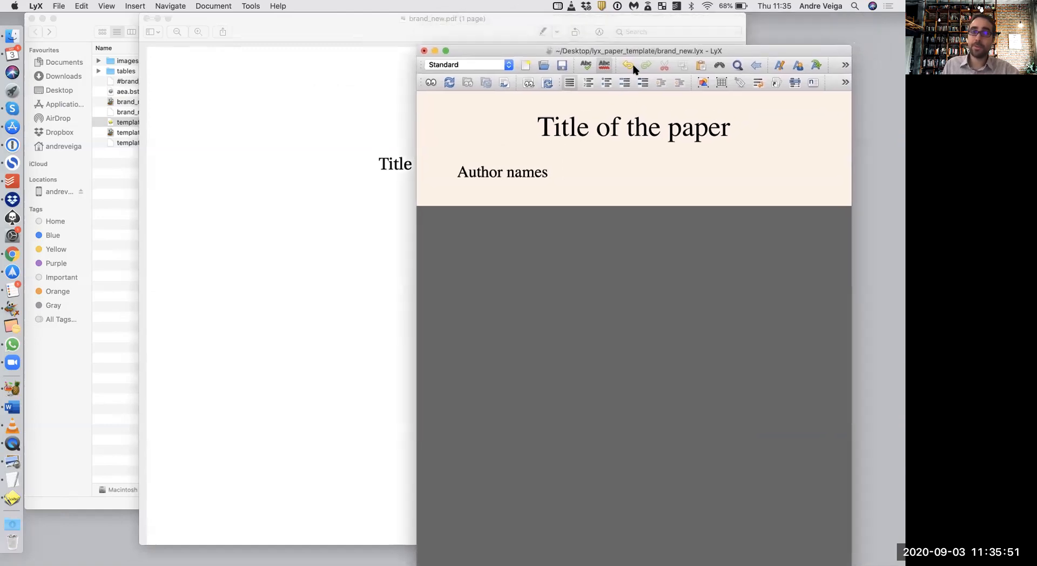
click(480, 69)
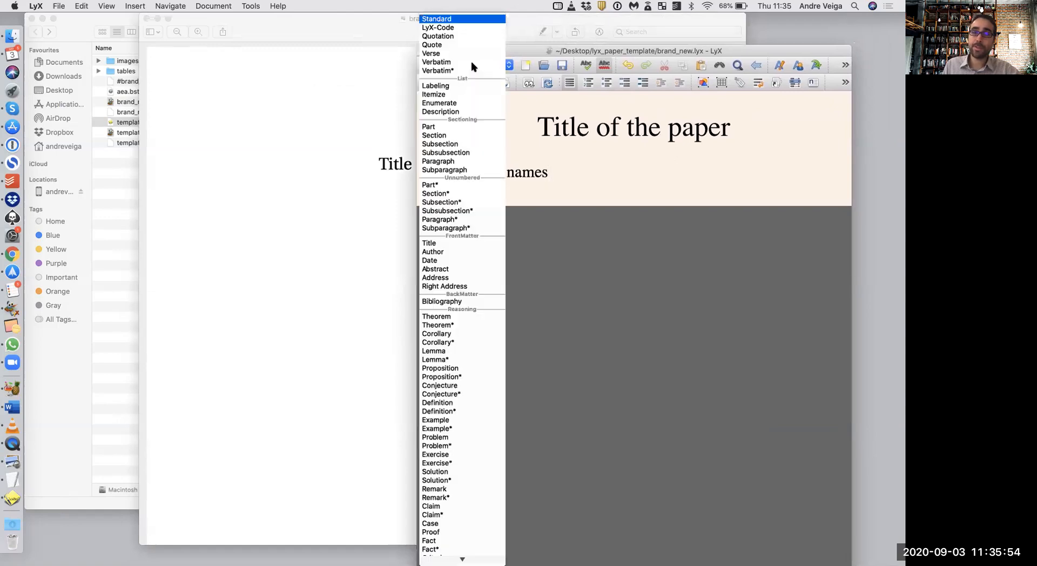
click(451, 252)
Save the document, check the title and author line in the updated PDF preview and return to the LyX document
key(super+s)
click(591, 200)
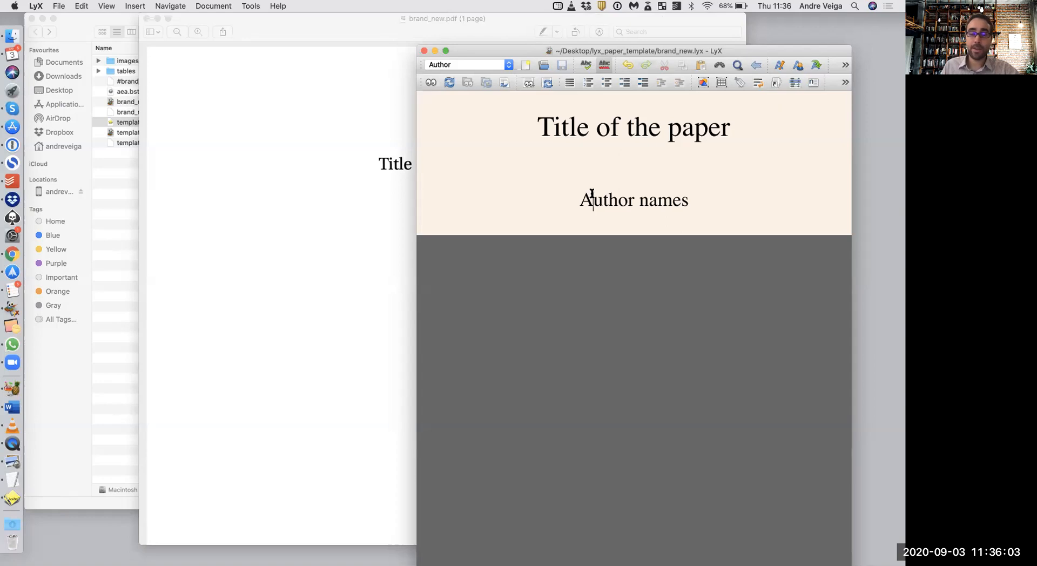
key(super+r)
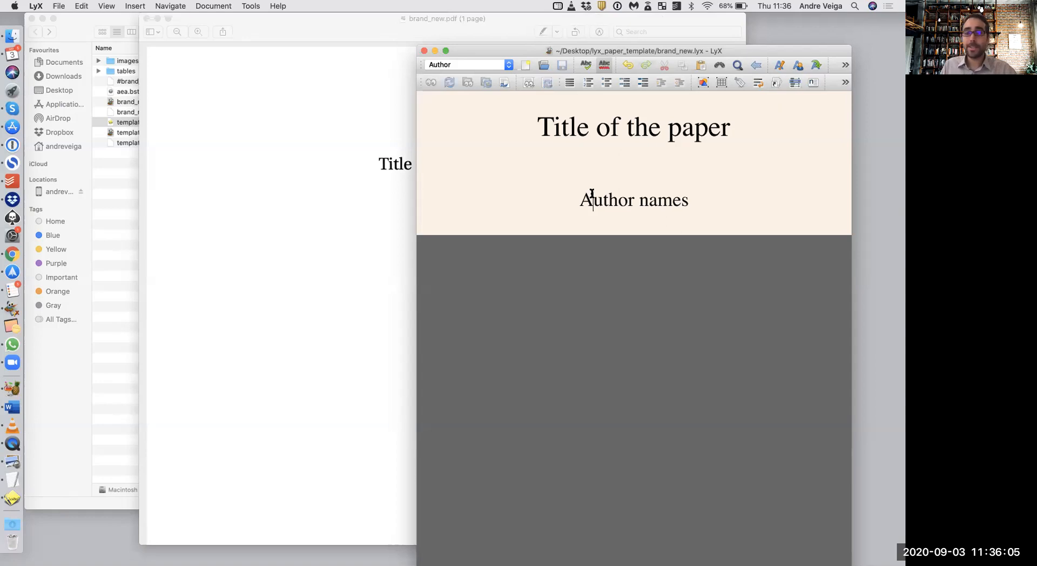
scroll(514, 202, up, 3)
scroll(514, 203, down, 2)
scroll(513, 203, up, 2)
click(764, 157)
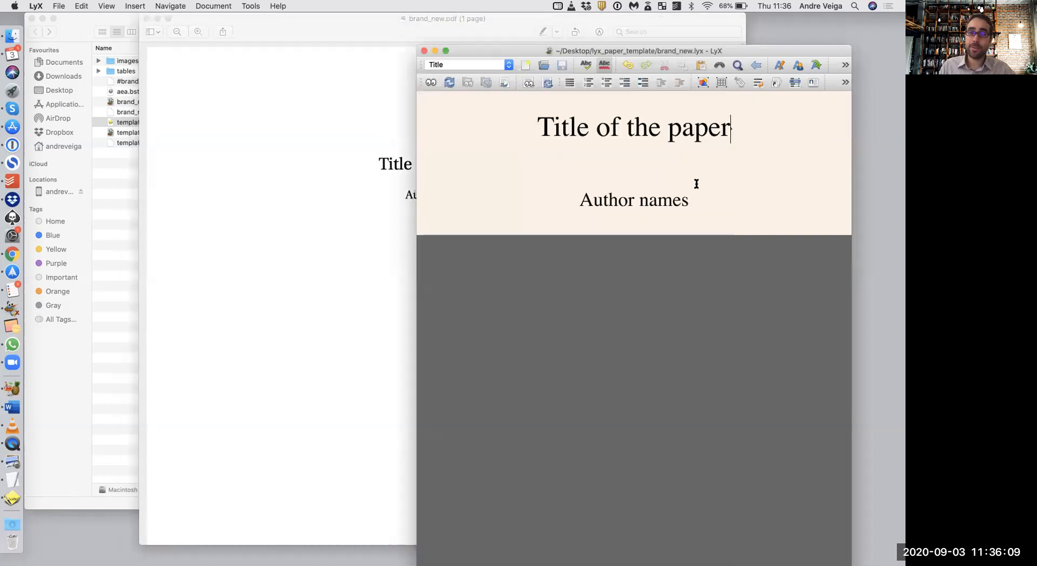
Replace the placeholder author line with the author's full name and the title with "Fancy Economics Paper"
triple_click(516, 211)
text(Andre Veiga)
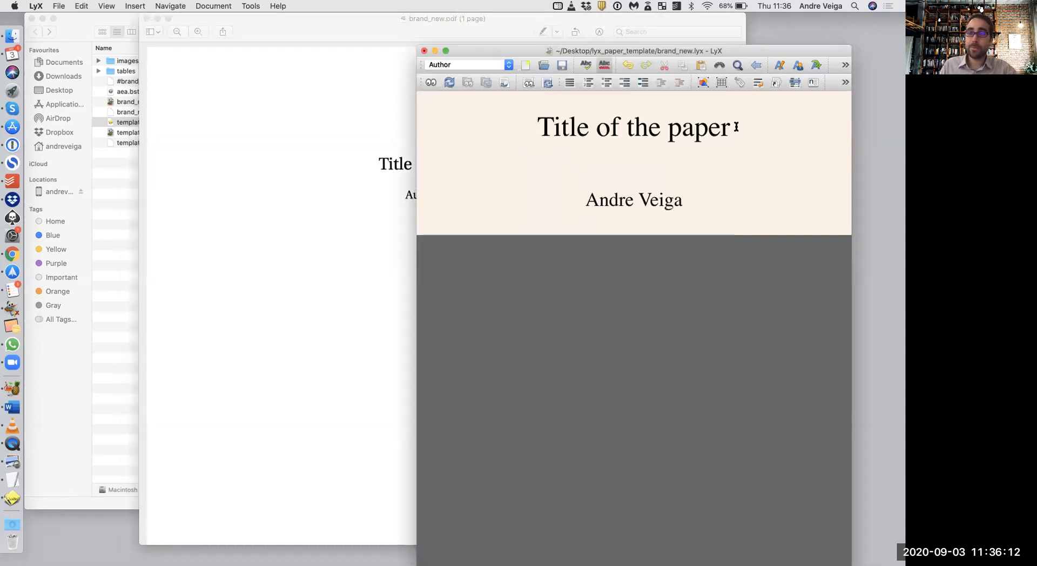
drag(737, 127, 538, 126)
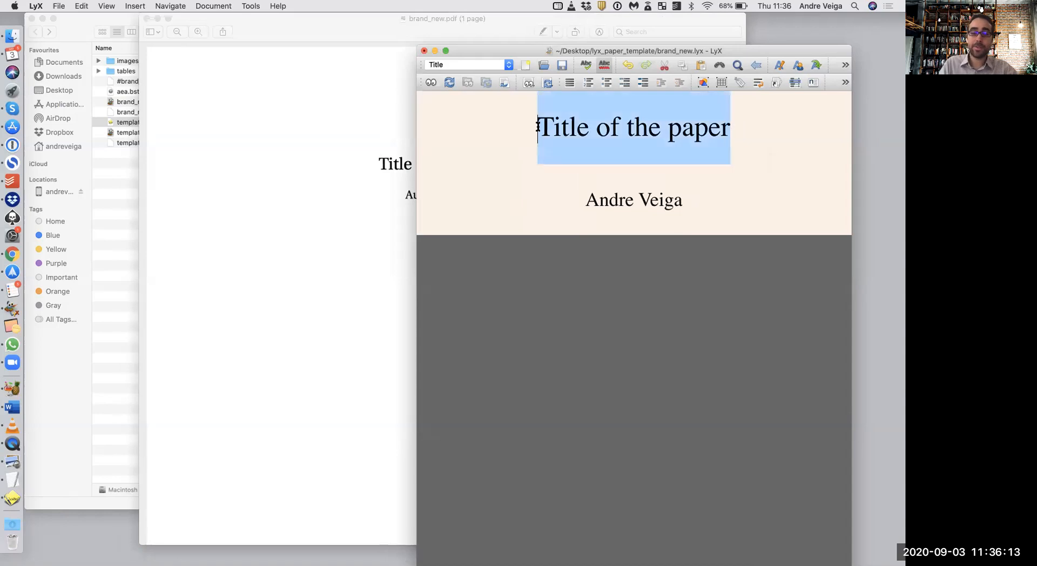
text(Q)
key(BackSpace)
text(Fanc)
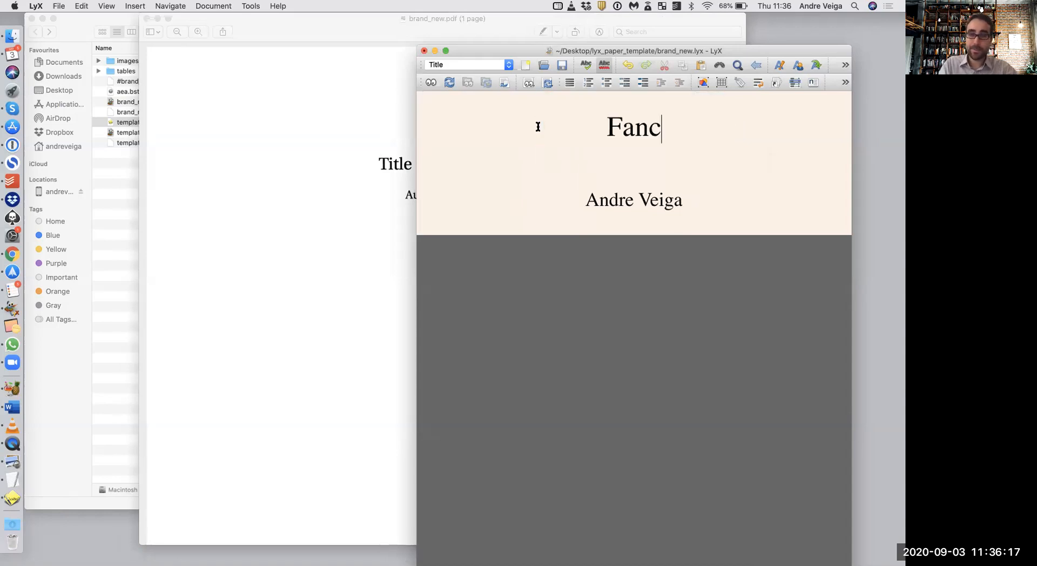
text(y Economics Paper)
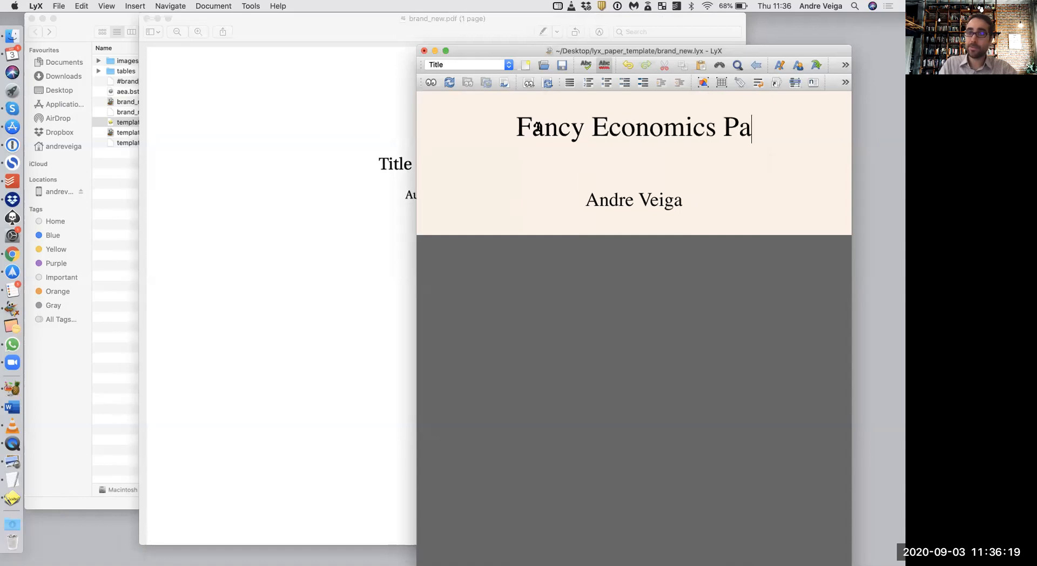
Add an "abstract" paragraph below the author and give it the Abstract style
click(698, 197)
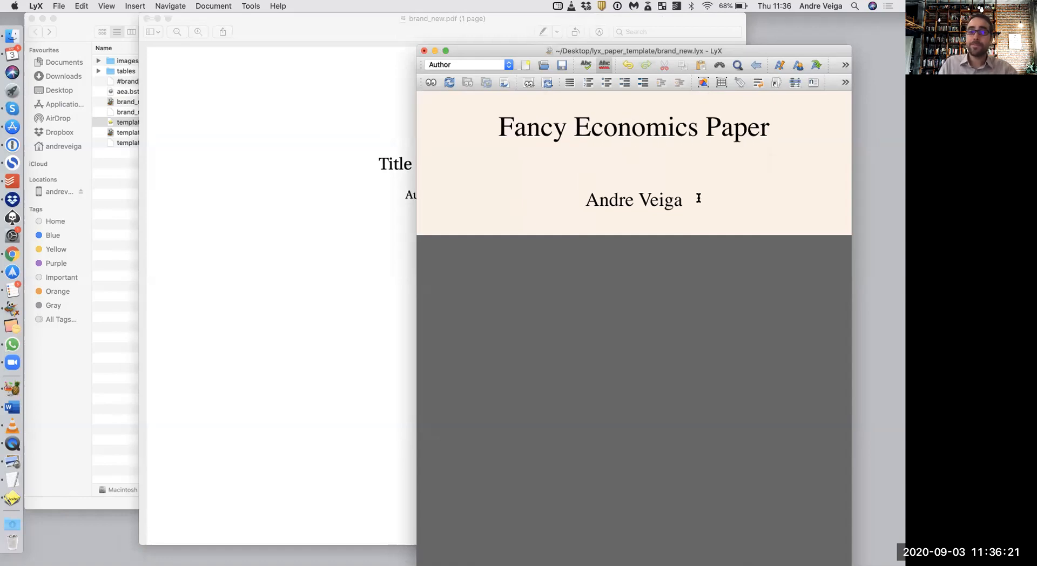
key(Return)
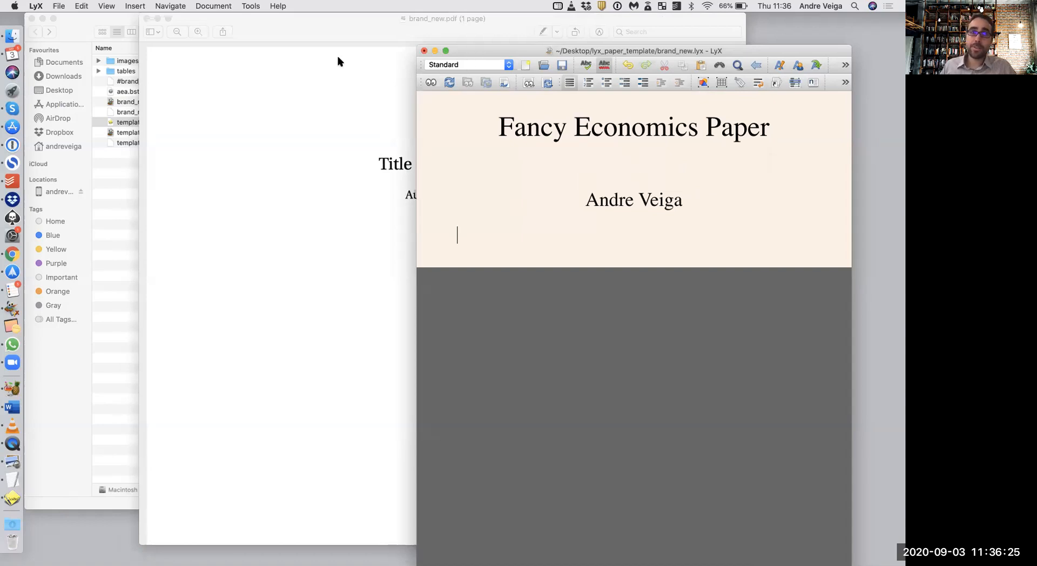
text(abstract)
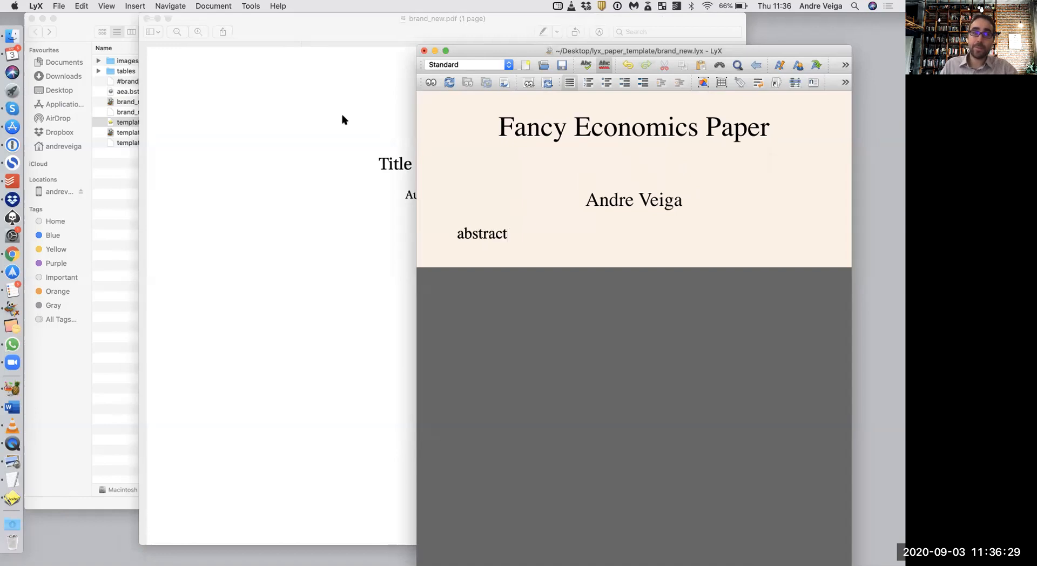
click(478, 66)
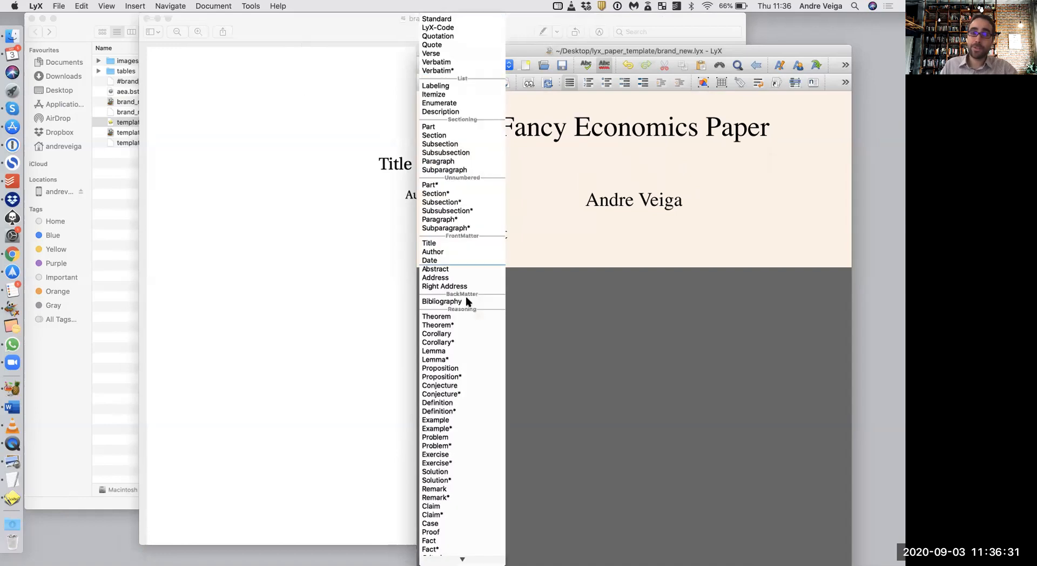
click(457, 269)
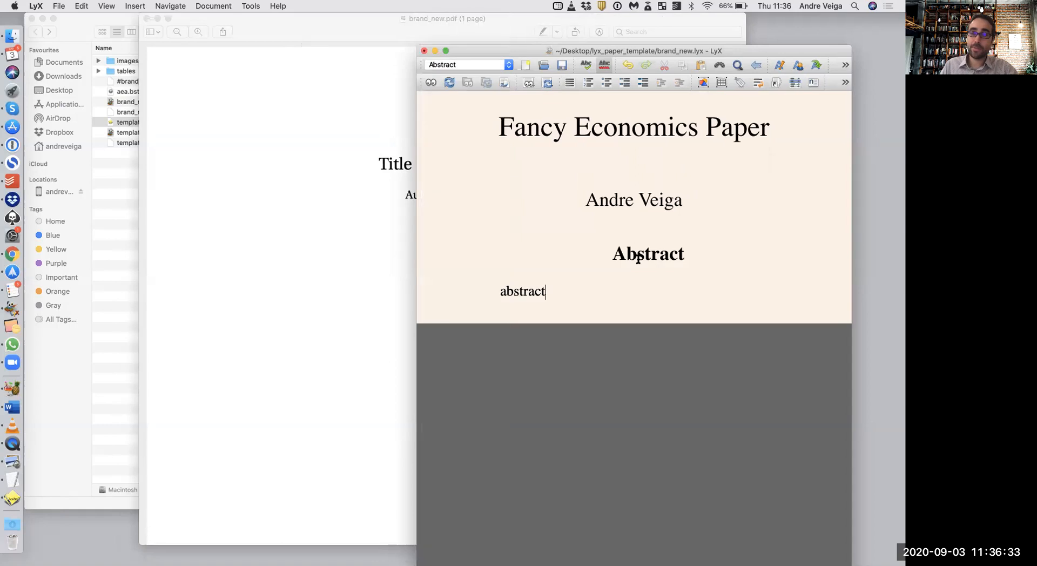
key(Return)
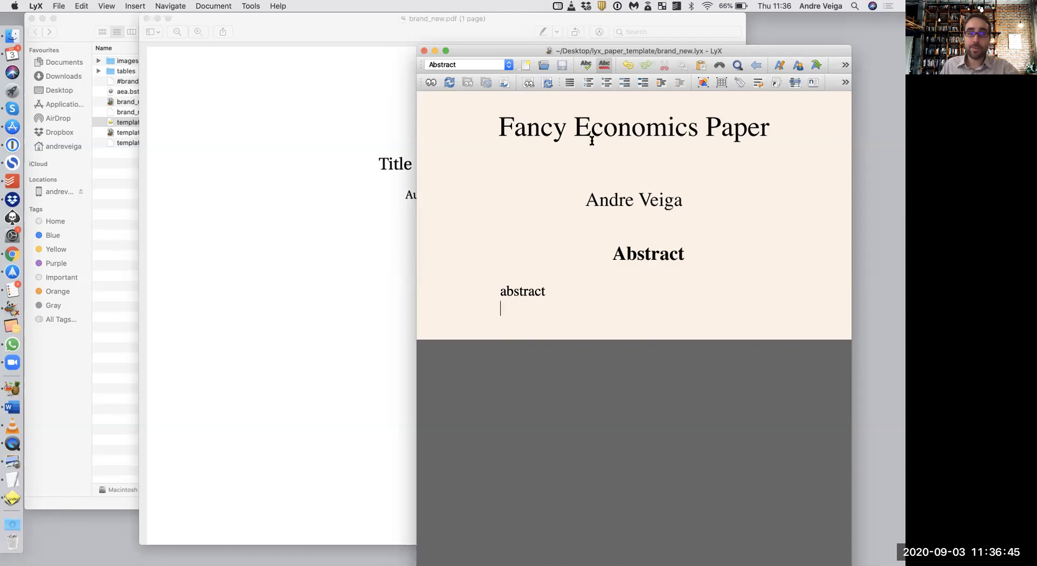
Look through the PDF preview down to the page number and return to the LyX document
scroll(430, 222, up, 1)
scroll(430, 222, down, 2)
scroll(431, 226, up, 1)
scroll(430, 226, down, 5)
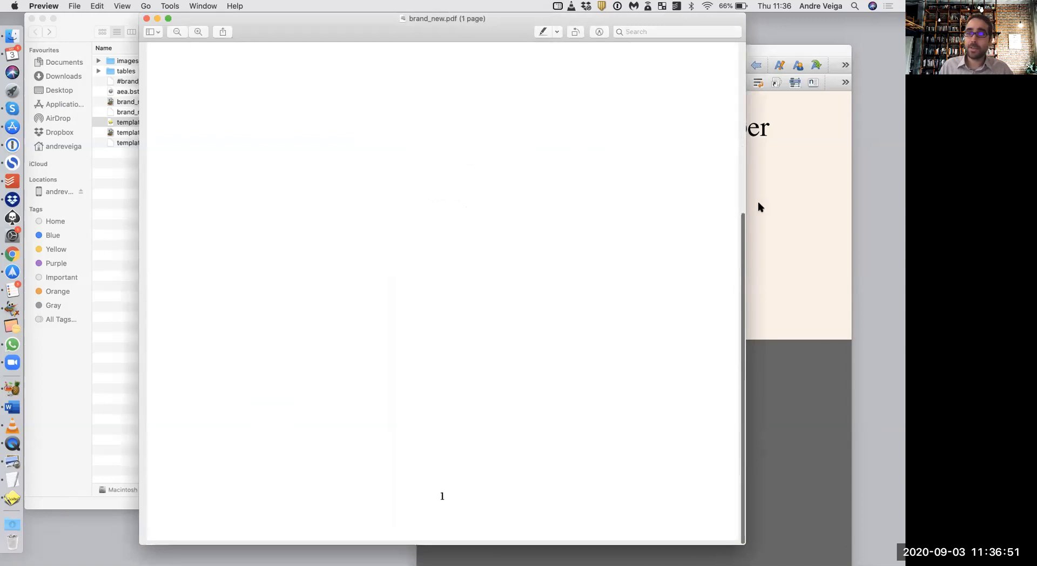
click(759, 206)
Lengthen the abstract with filler text to "abskuashfgksufhgdsfgtract" and insert a New Page break below it
click(520, 291)
text(kuashfgksufhgdsfgtract)
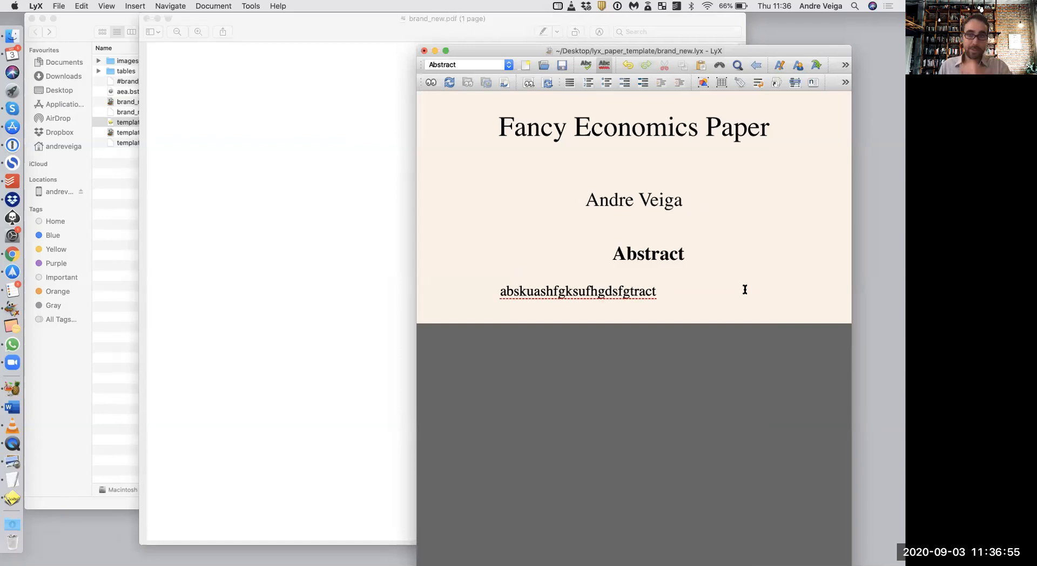
click(717, 292)
key(Return)
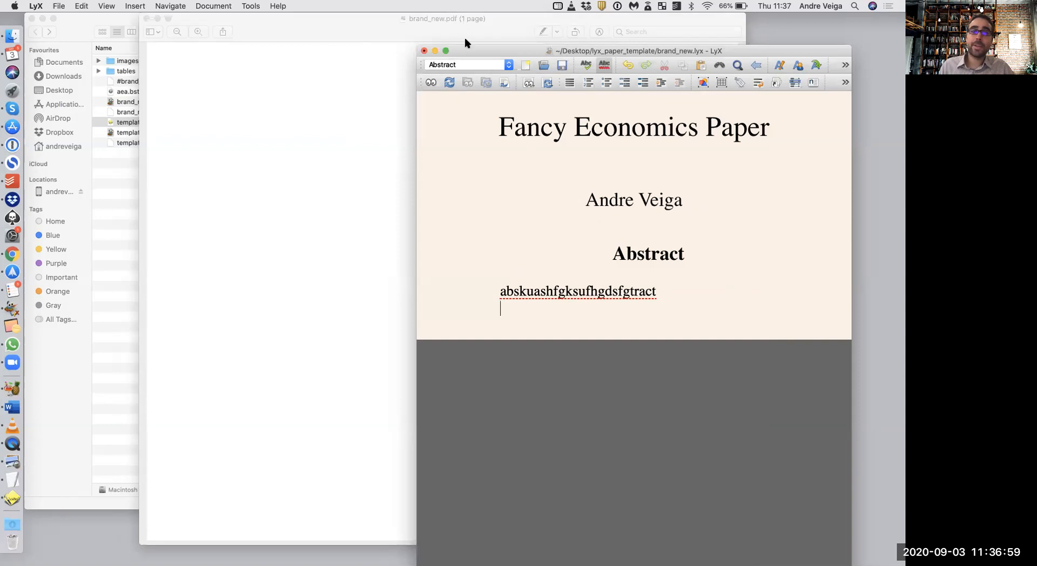
click(135, 7)
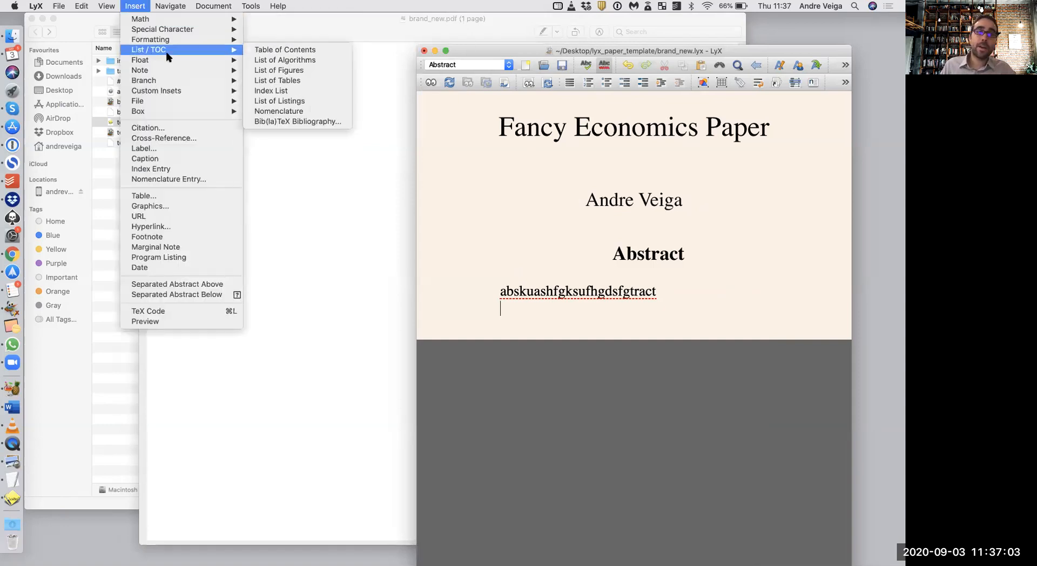
mouse_move(180, 40)
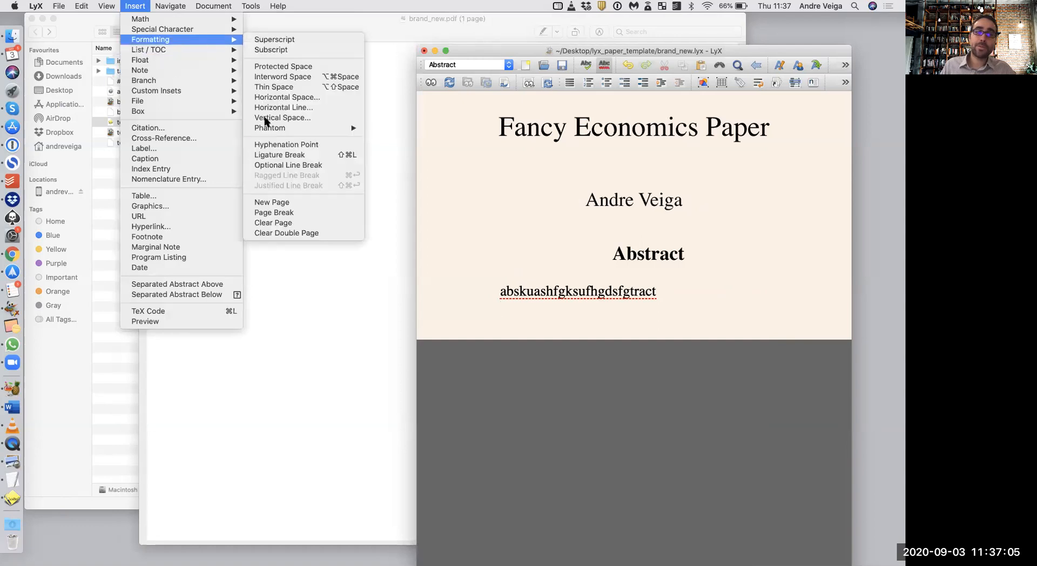
click(274, 203)
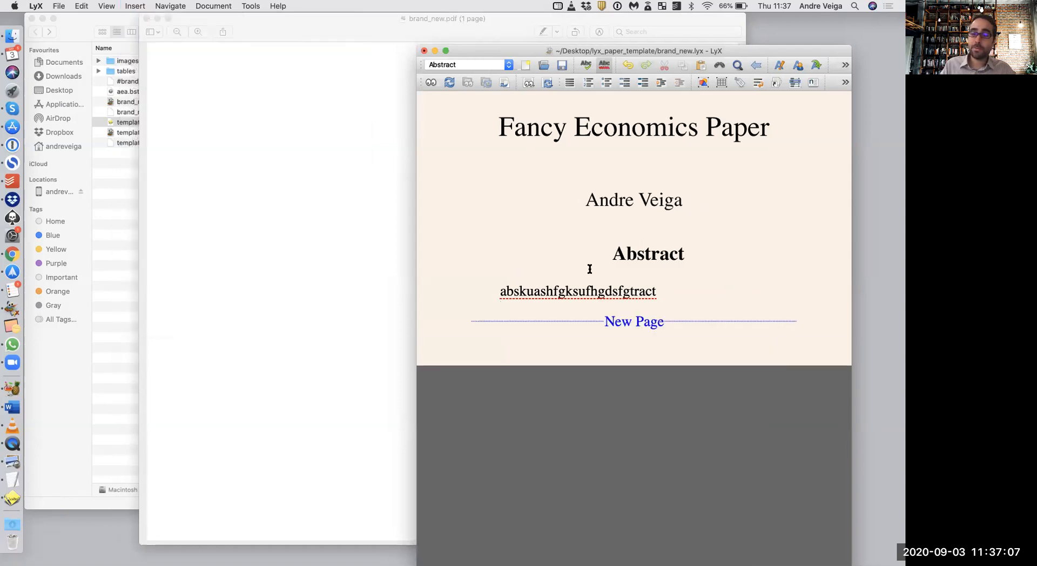
Insert a table of contents on the line after the New Page break
key(Return)
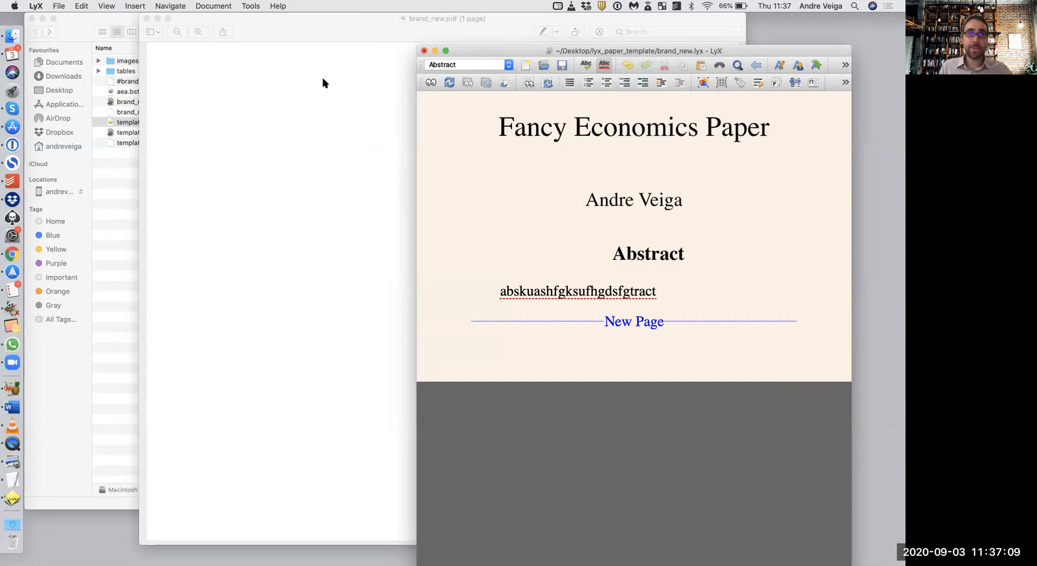
click(143, 6)
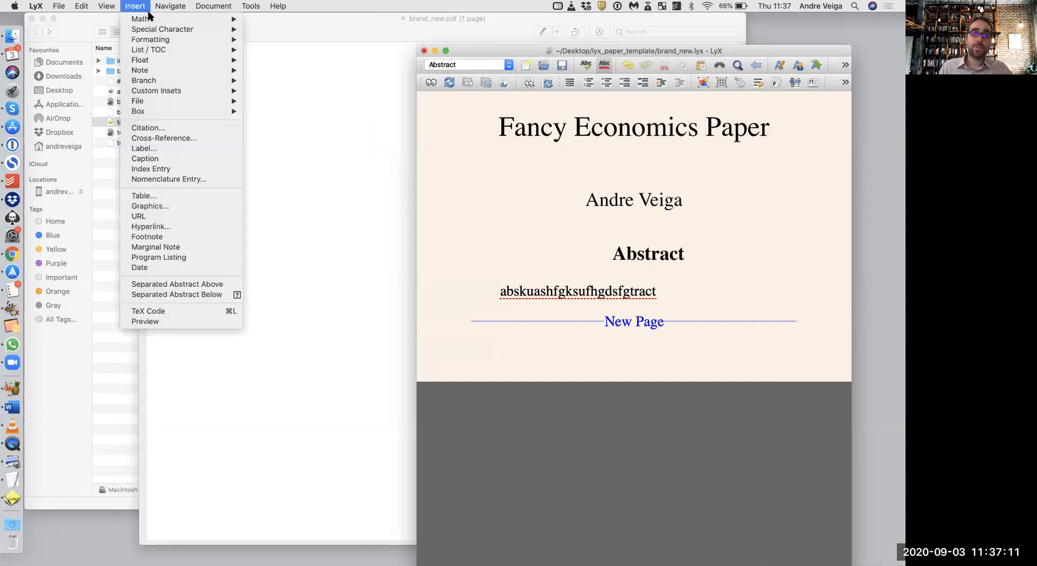
click(251, 50)
Insert a New Page break on a new line below the table of contents
key(Return)
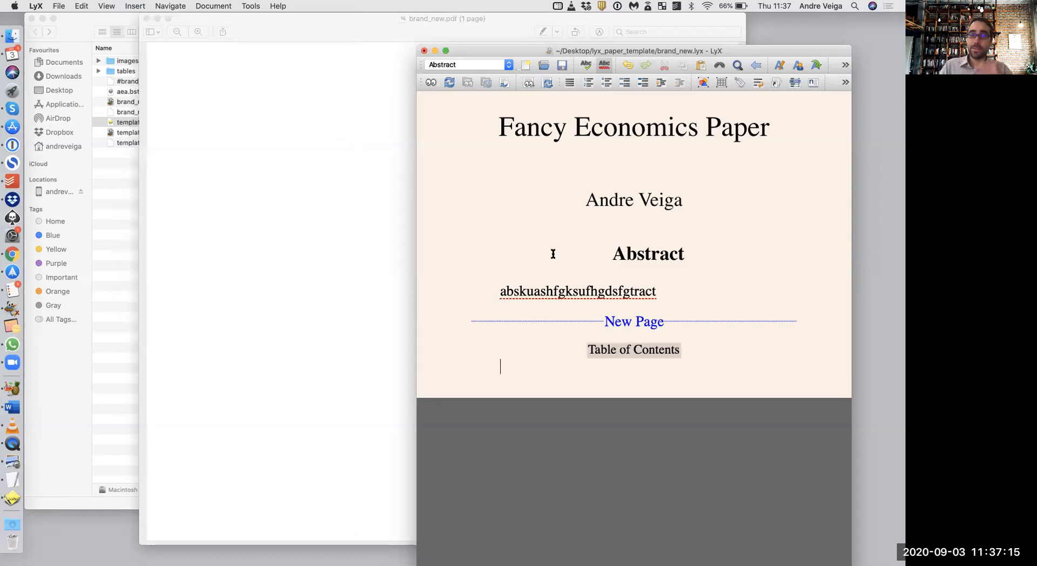
click(135, 6)
mouse_move(183, 39)
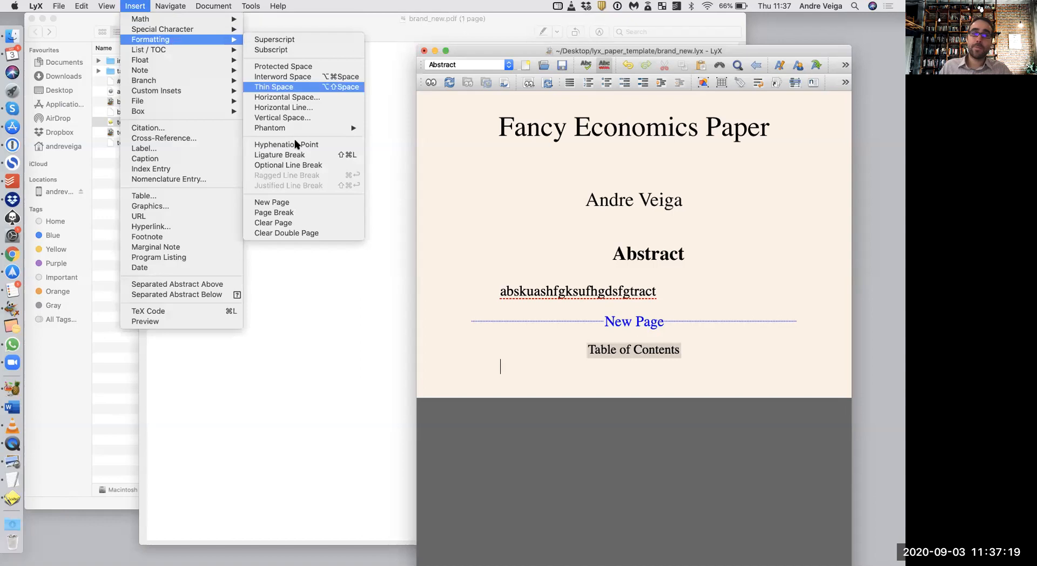
click(282, 202)
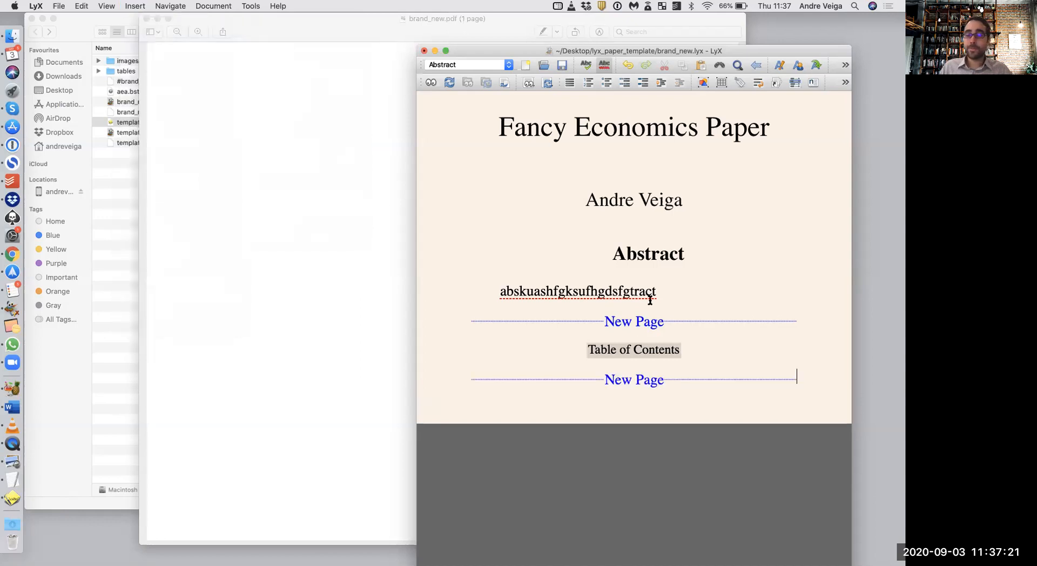
Add the text "introduction" below the second New Page break and give it the Section style
key(Return)
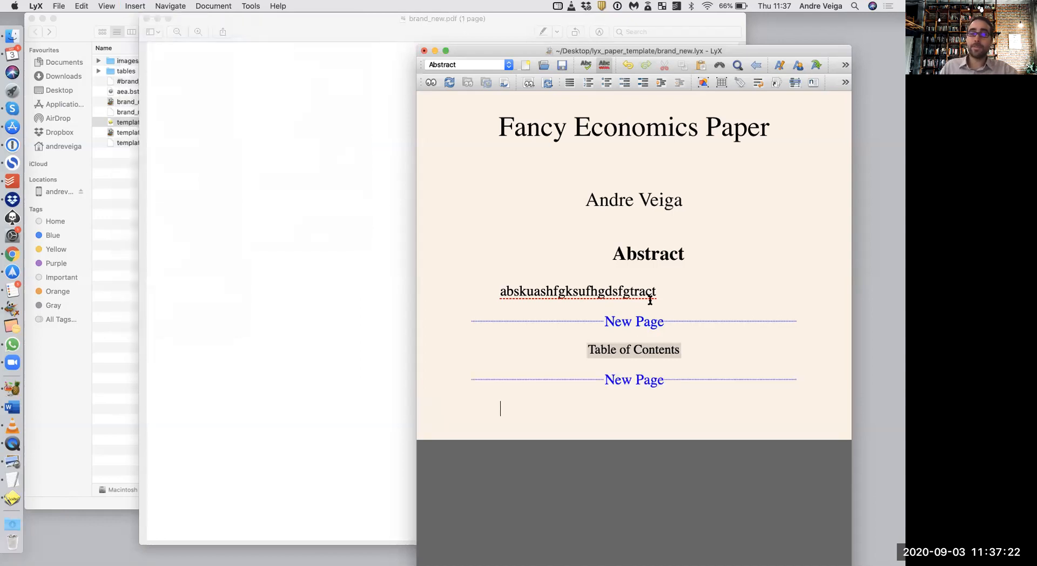
click(467, 68)
click(503, 400)
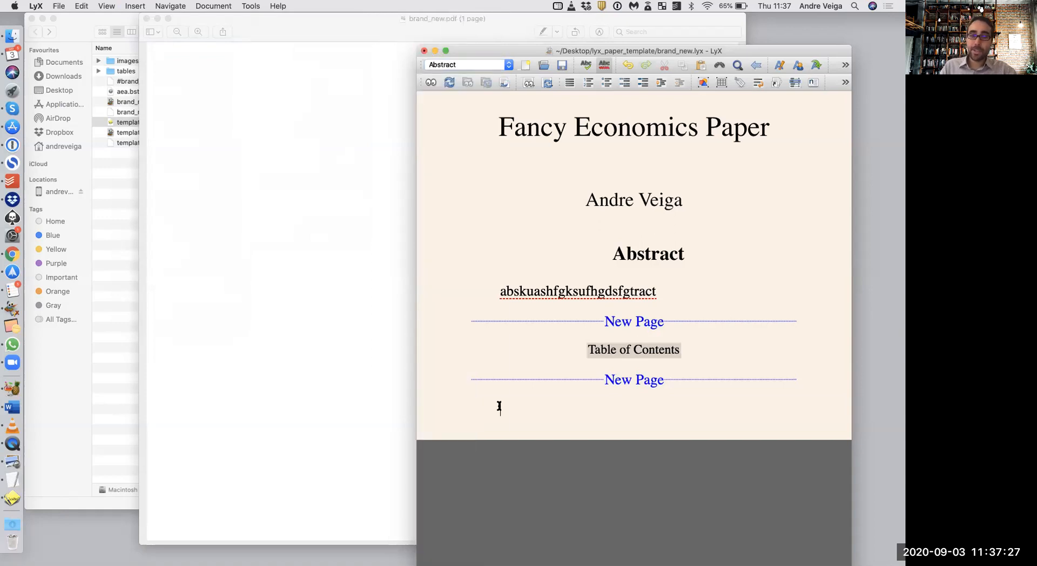
text(introduction)
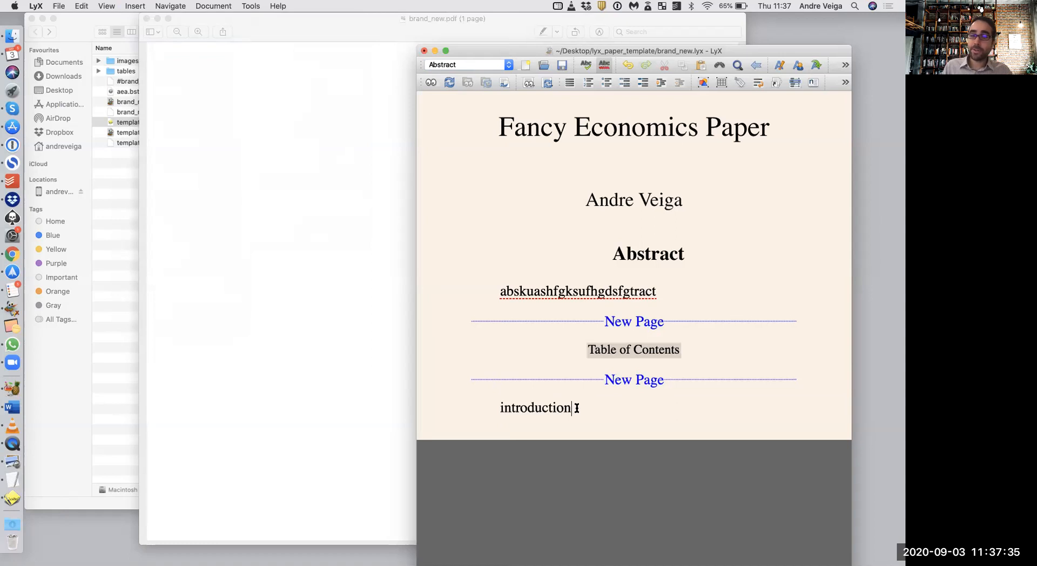
drag(577, 408, 456, 407)
click(475, 62)
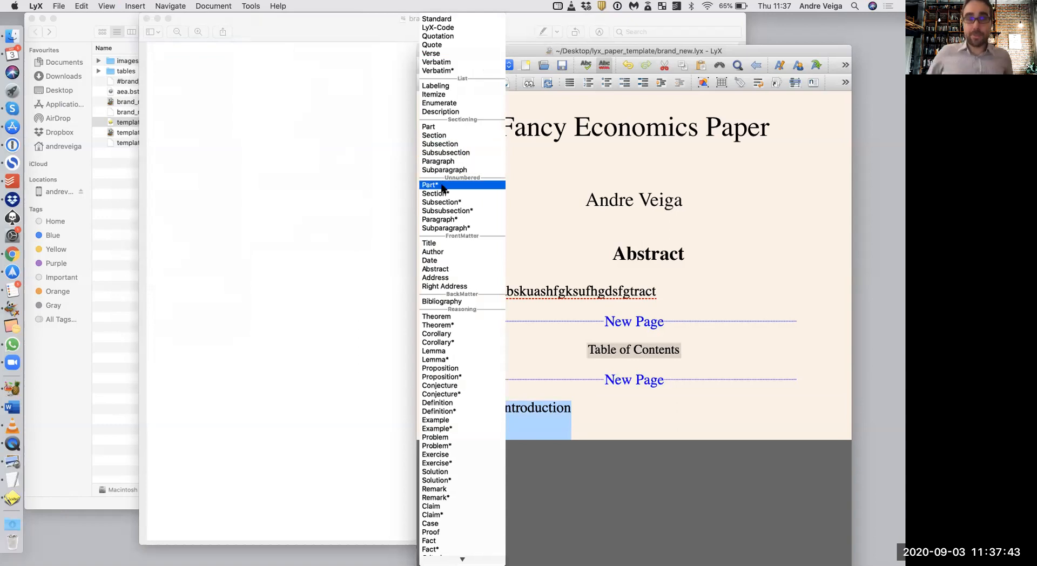
click(468, 135)
Duplicate the introduction heading on the line below and rename the copy "literature review"
drag(587, 450, 424, 448)
key(super+c)
click(629, 463)
key(Return)
key(super+v)
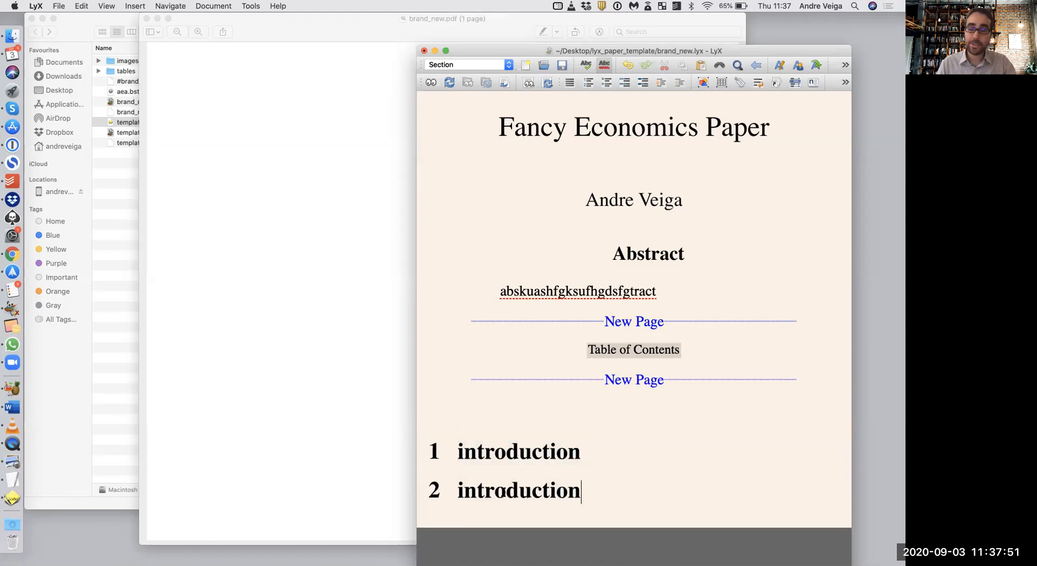
double_click(501, 490)
text(liter)
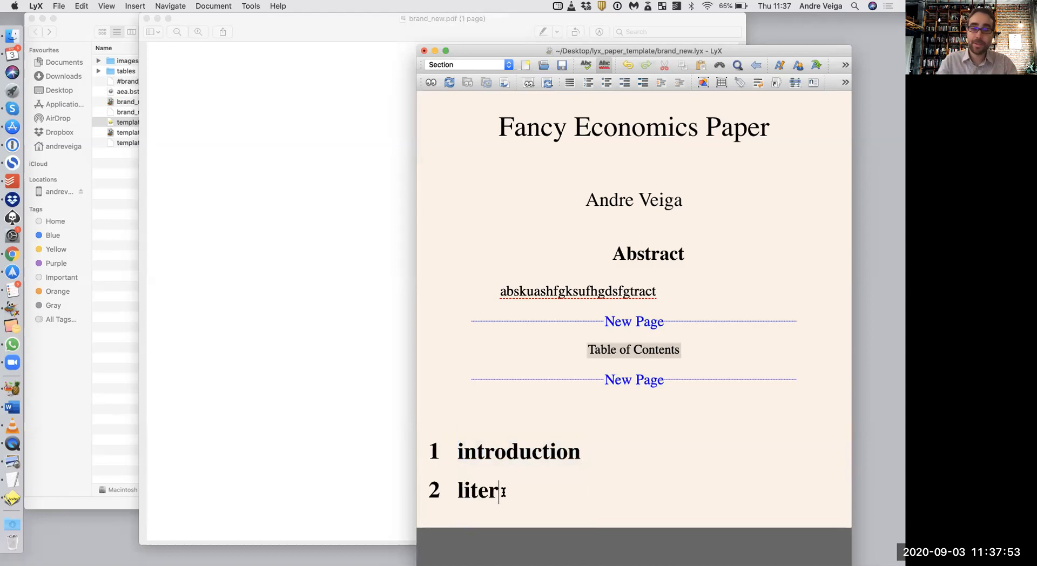
text(ature review)
Paste another copy of the section heading below "literature review" and rename it "Model"
key(Return)
key(super+v)
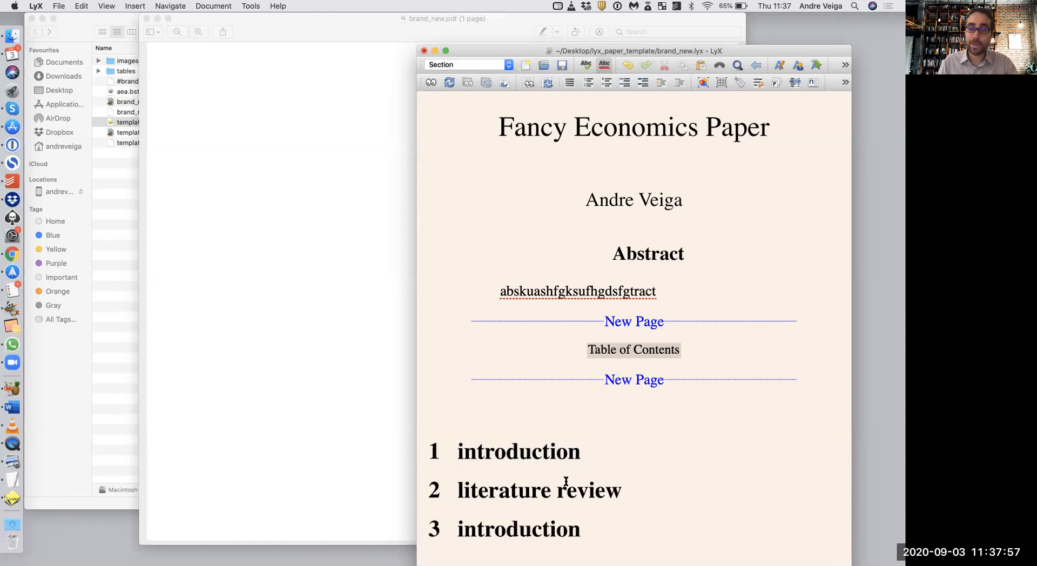
key(alt+shift+Left)
text(th)
key(BackSpace)
key(BackSpace)
text(Model)
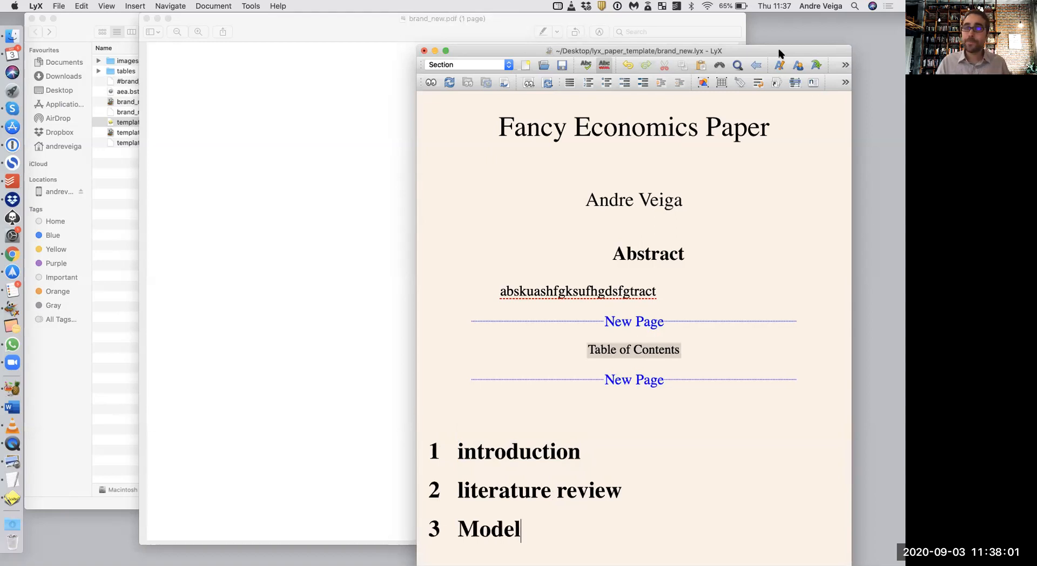
Add filler text below the three section headings: "xxxx" under introduction, "xxx" under literature review and "xx" under Model
drag(776, 63, 753, 46)
click(599, 412)
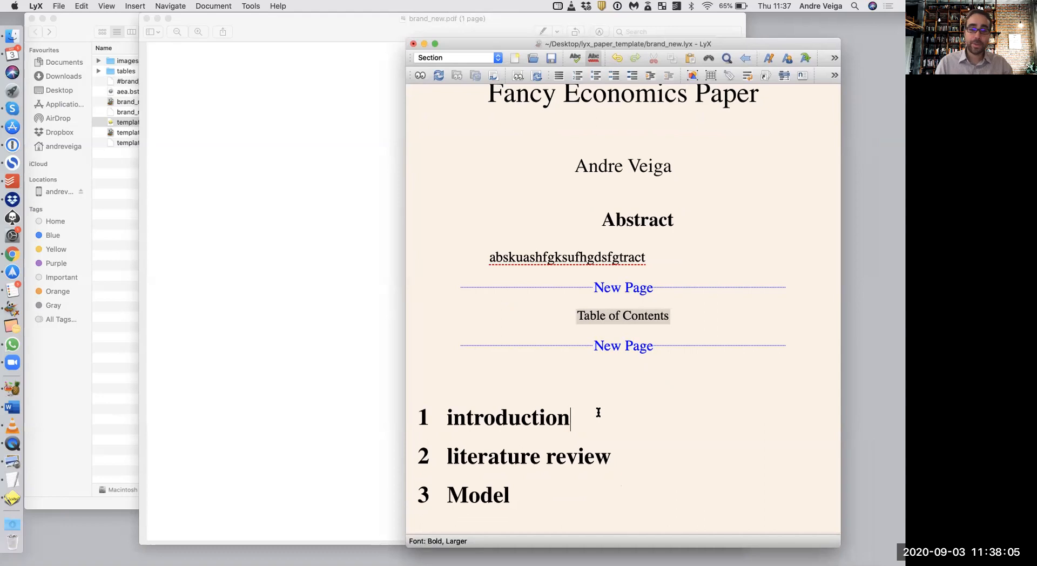
key(Return)
text(xxxx)
scroll(594, 460, down, 2)
click(635, 453)
key(Return)
text(xxx)
scroll(598, 460, down, 2)
click(538, 489)
key(Return)
text(xx)
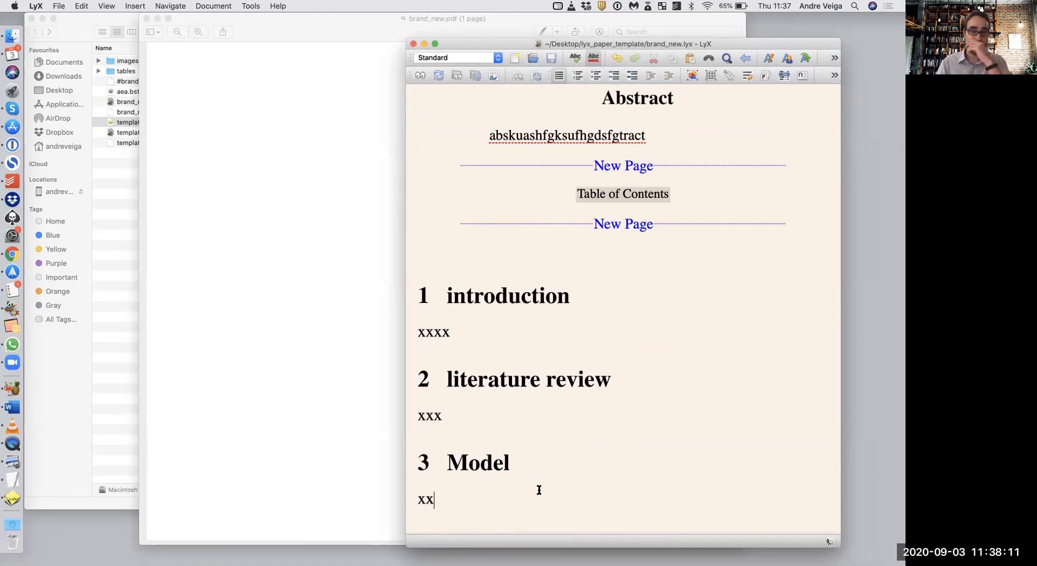
Generate the PDF preview, examine its contents page and section page, and return to the LyX document
key(super+r)
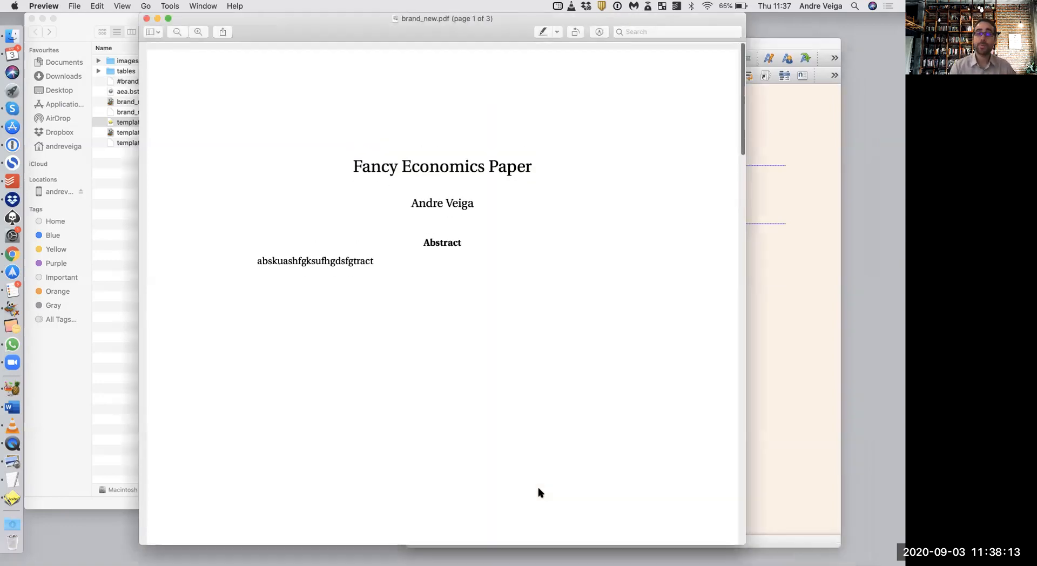
scroll(538, 492, down, 4)
scroll(539, 491, down, 6)
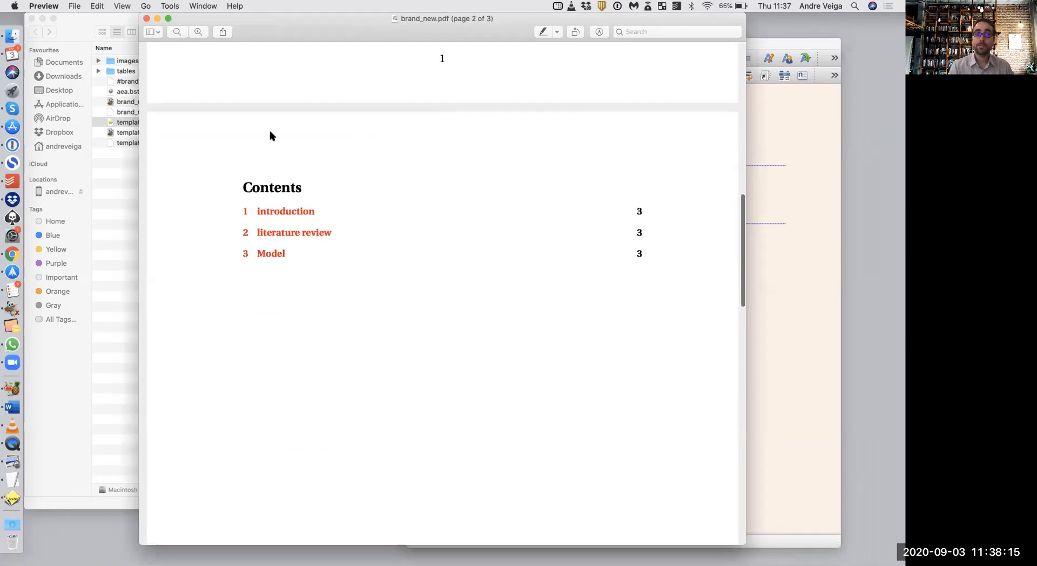
scroll(311, 282, down, 4)
scroll(311, 282, up, 3)
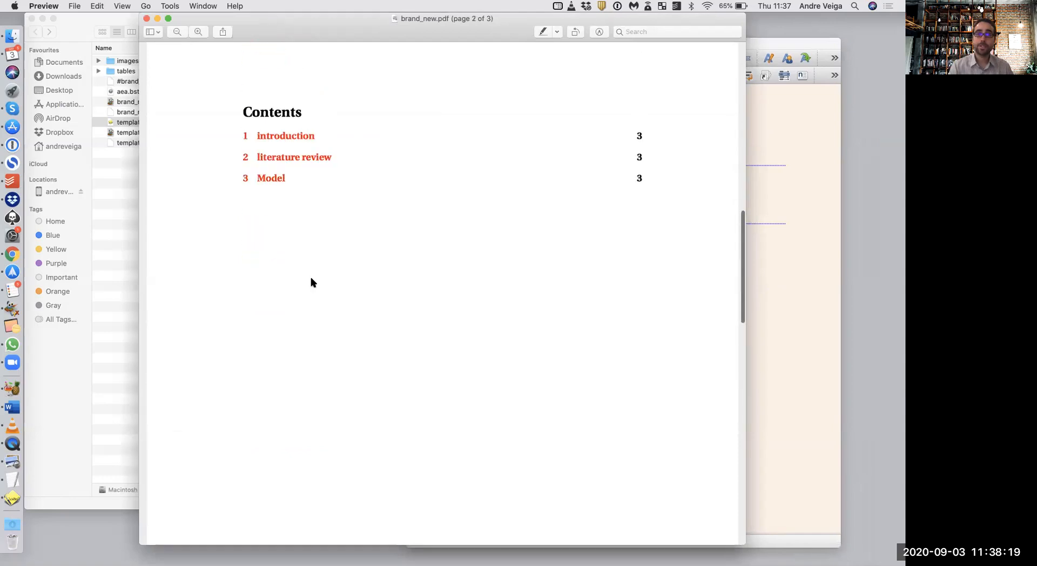
scroll(311, 282, down, 15)
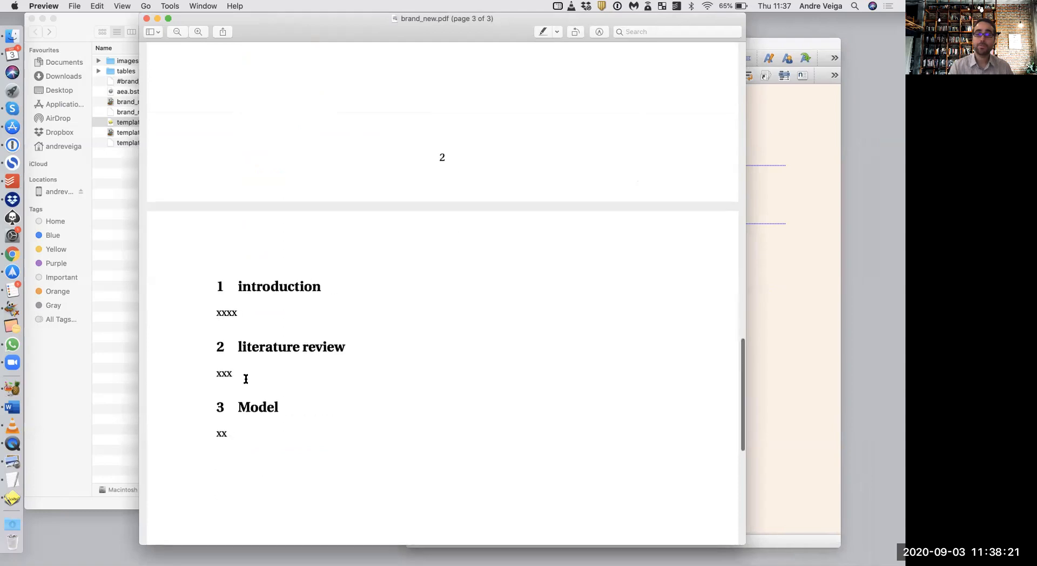
scroll(304, 333, up, 5)
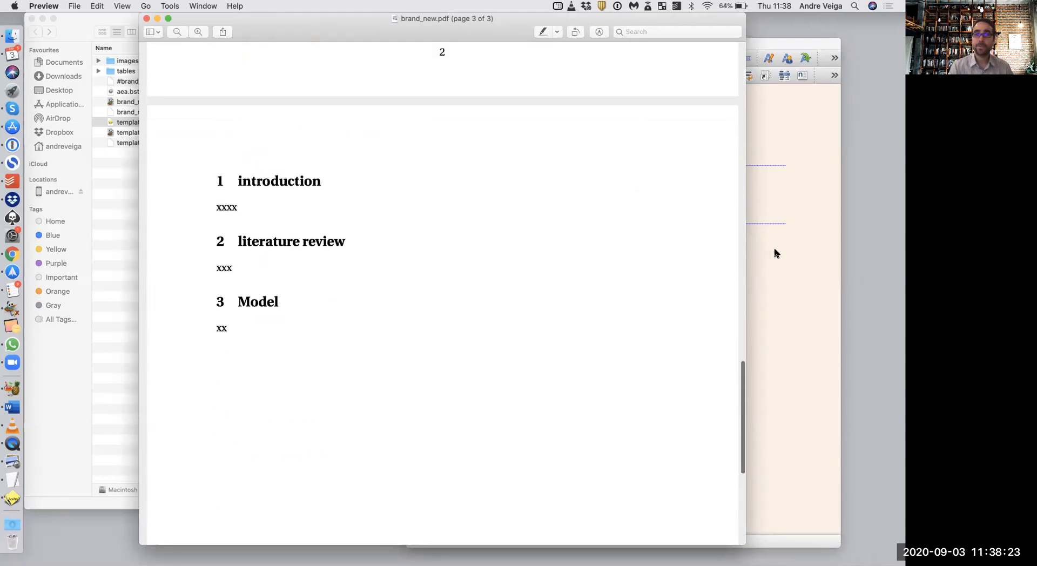
click(776, 251)
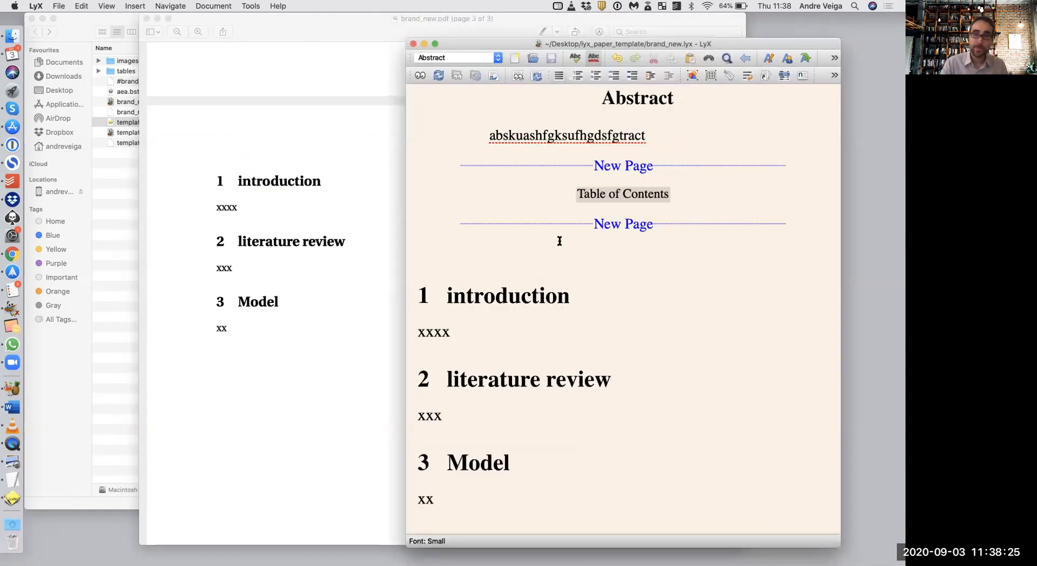
Add the lines "model setup" and "main results" directly below the Model heading
click(593, 296)
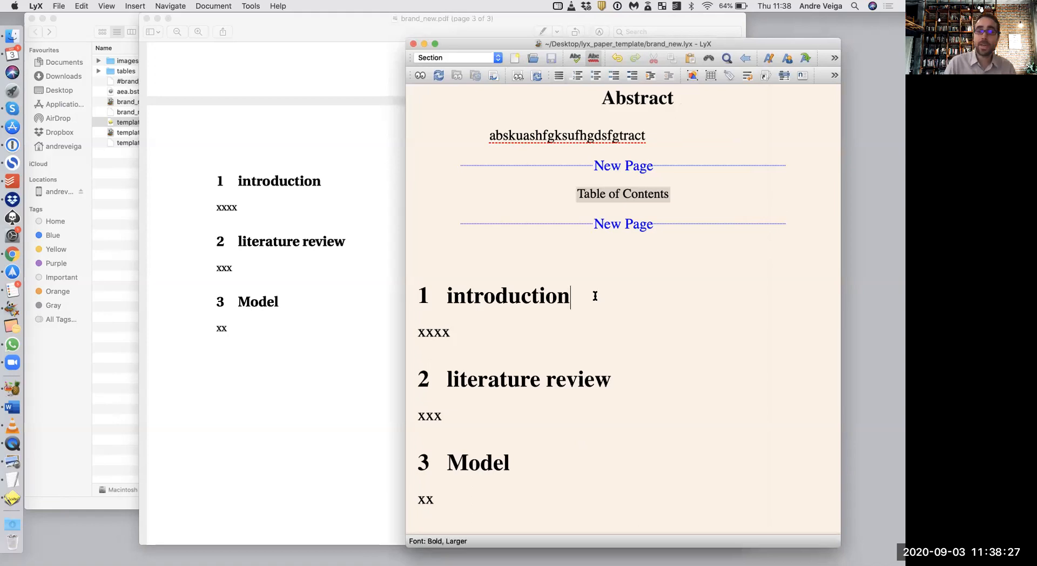
key(Return)
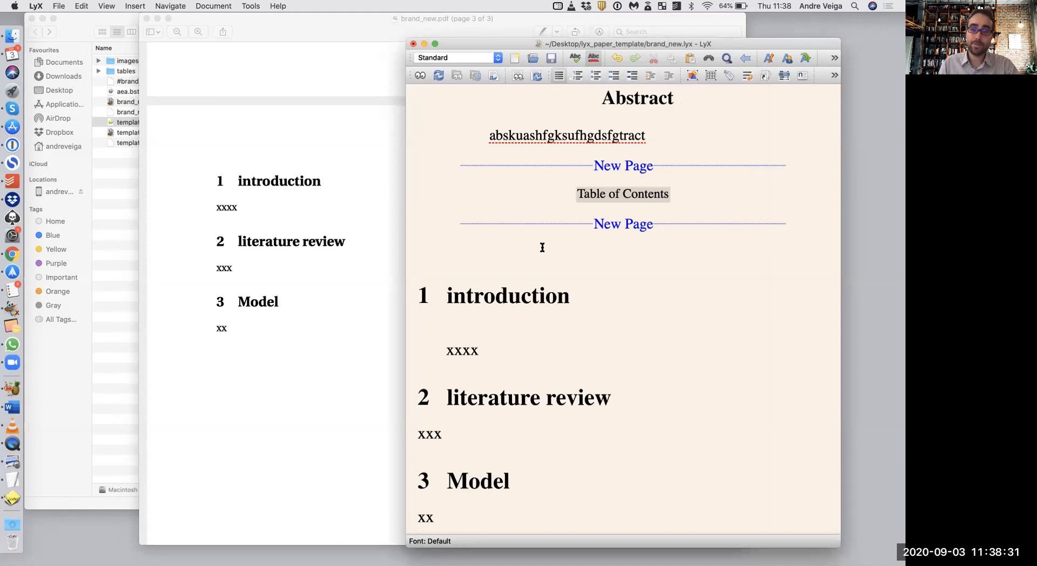
click(640, 390)
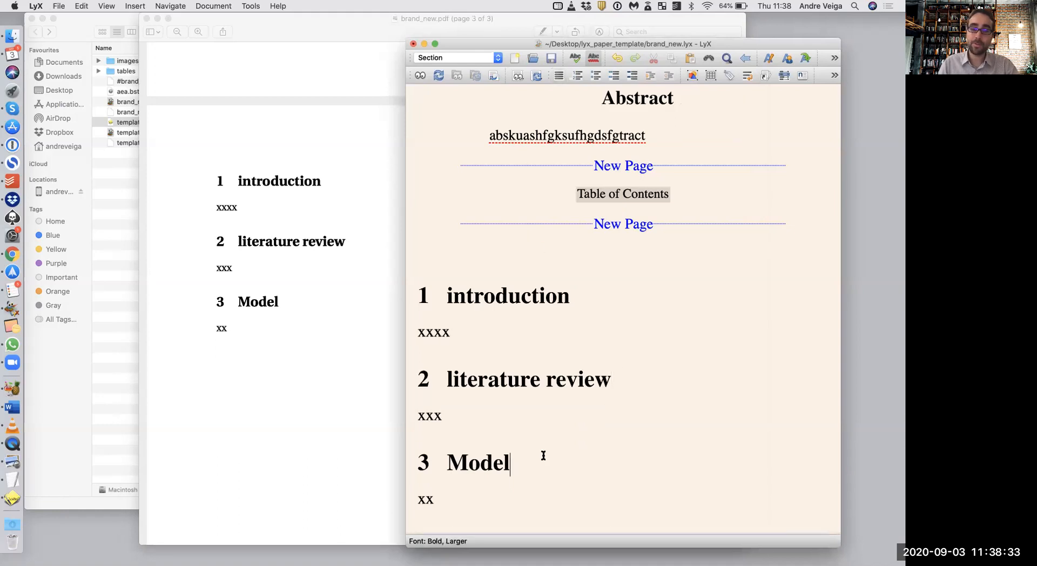
key(Return)
text(model setup)
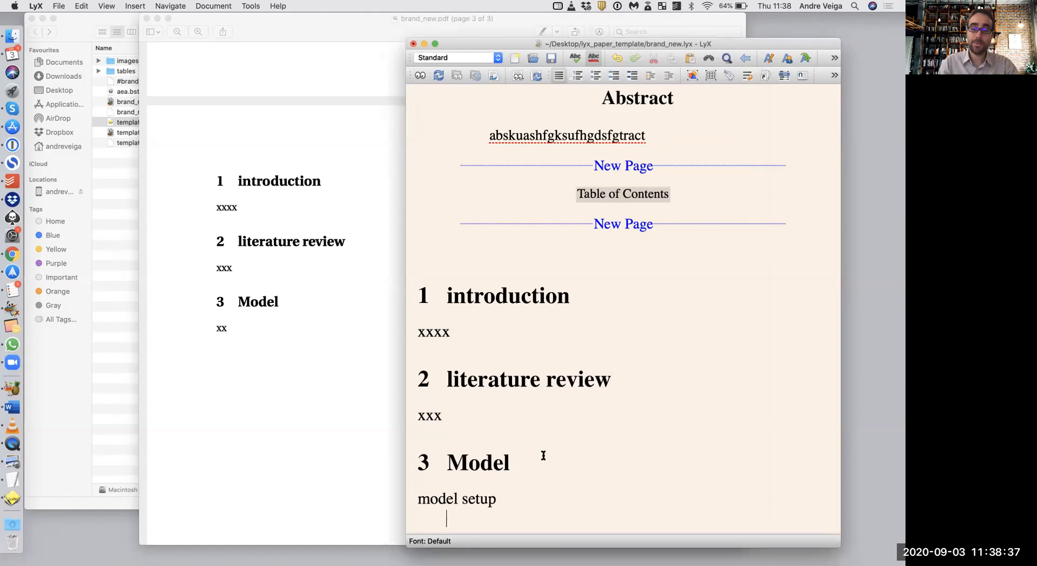
key(Return)
text(main results)
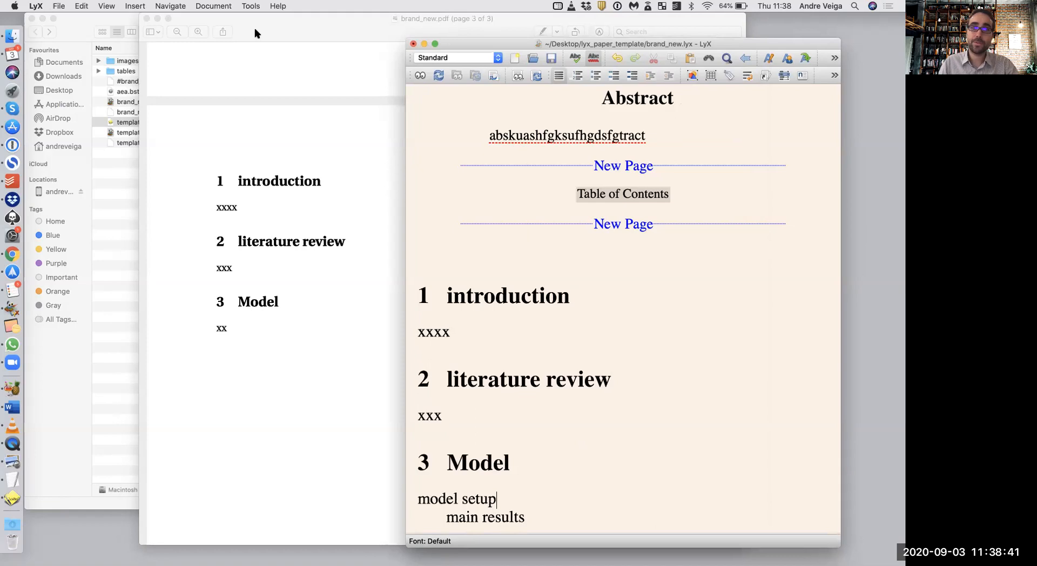
Give "model setup" and "main results" the Subsection style, with filler text "sss" under "model setup"
click(435, 58)
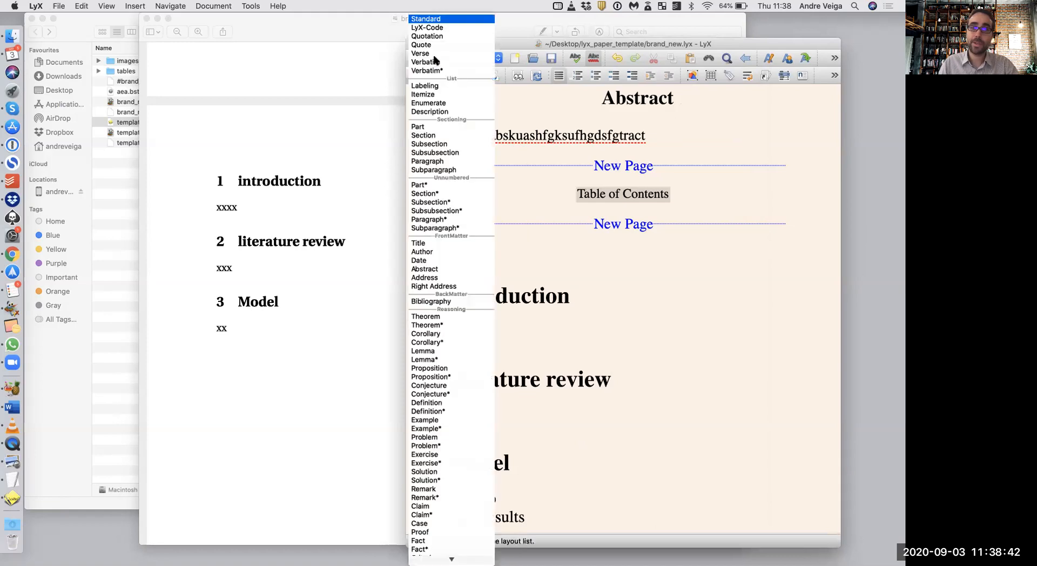
click(448, 144)
key(Return)
text(sss)
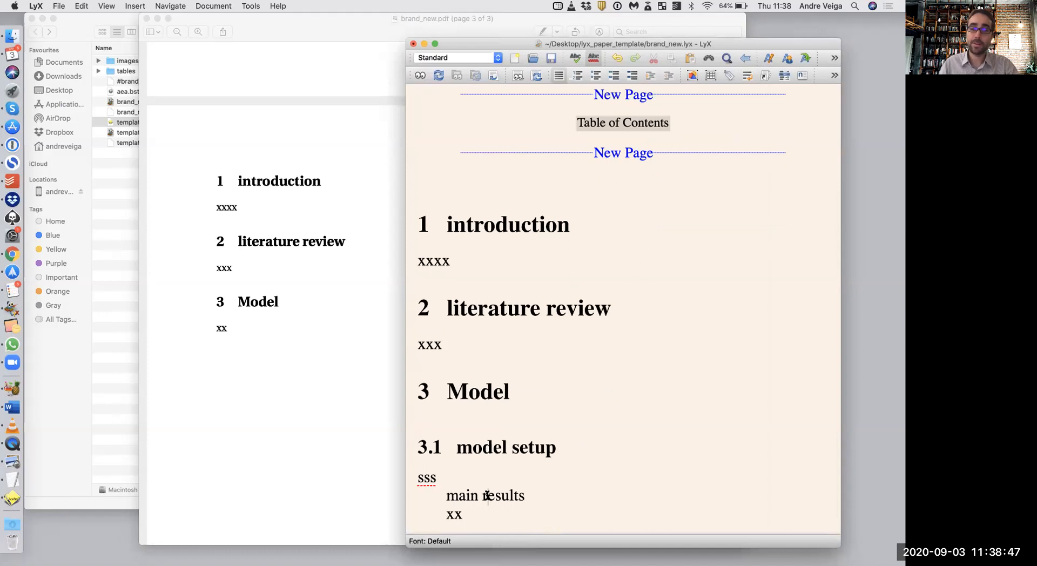
click(453, 60)
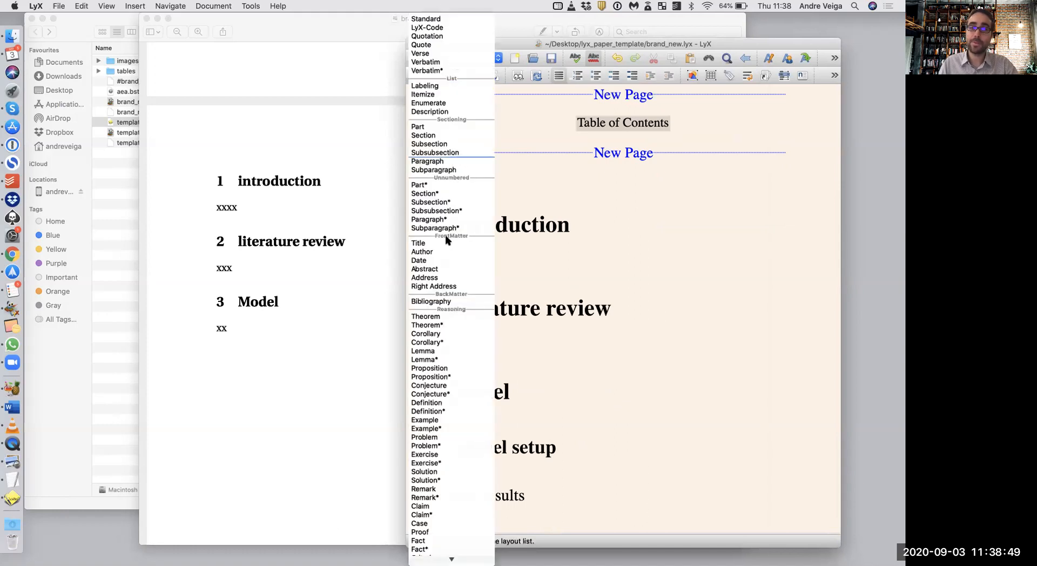
click(438, 145)
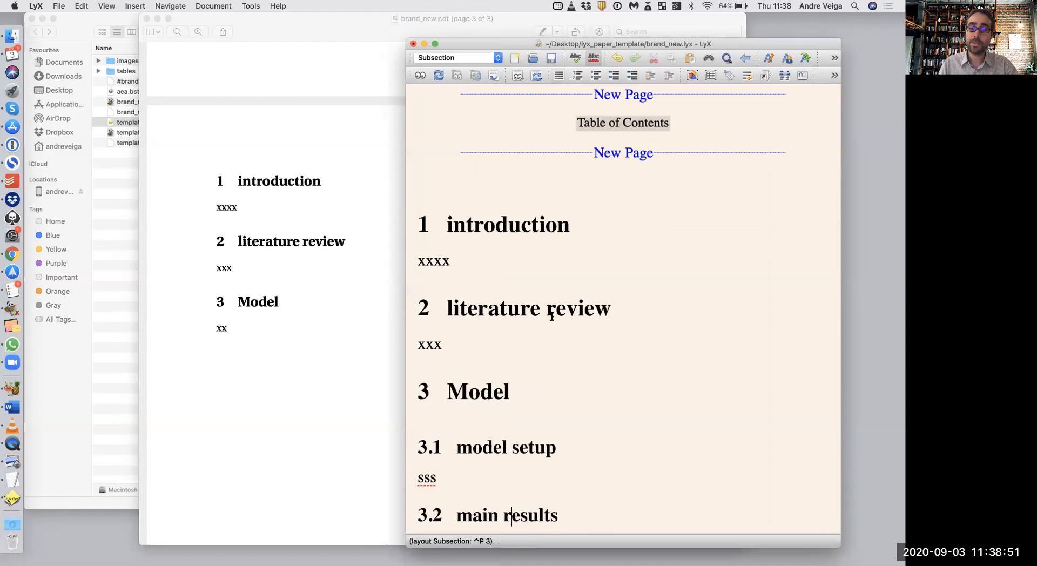
Save the document, check the numbered subsections in an updated PDF preview and return to the LyX document
key(super+s)
key(super+r)
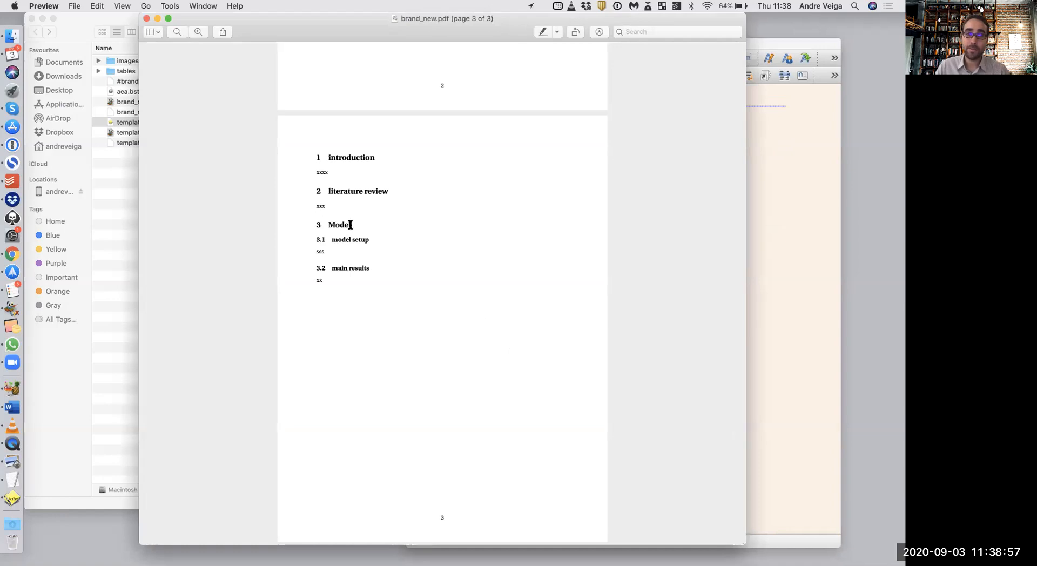
scroll(355, 292, up, 15)
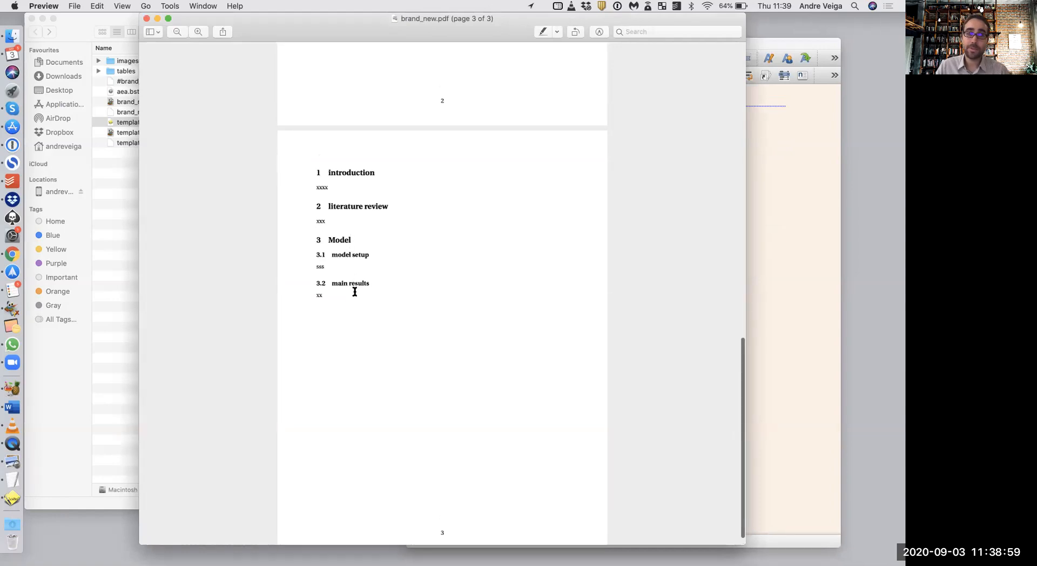
scroll(355, 292, down, 5)
click(355, 291)
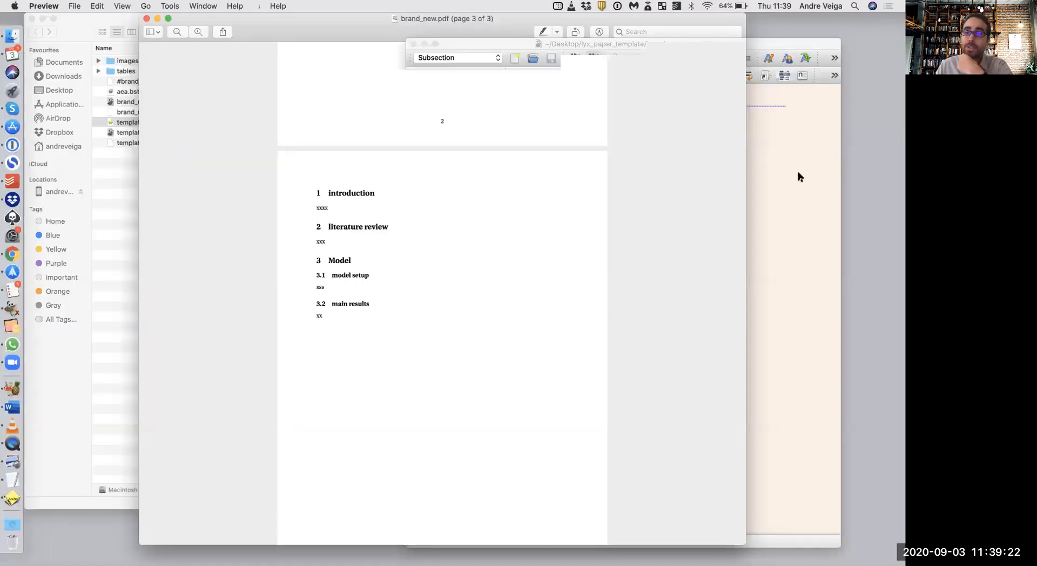
click(800, 177)
Start a new line below the "xx" text under "main results" and look over the available math formula types
click(441, 499)
key(Return)
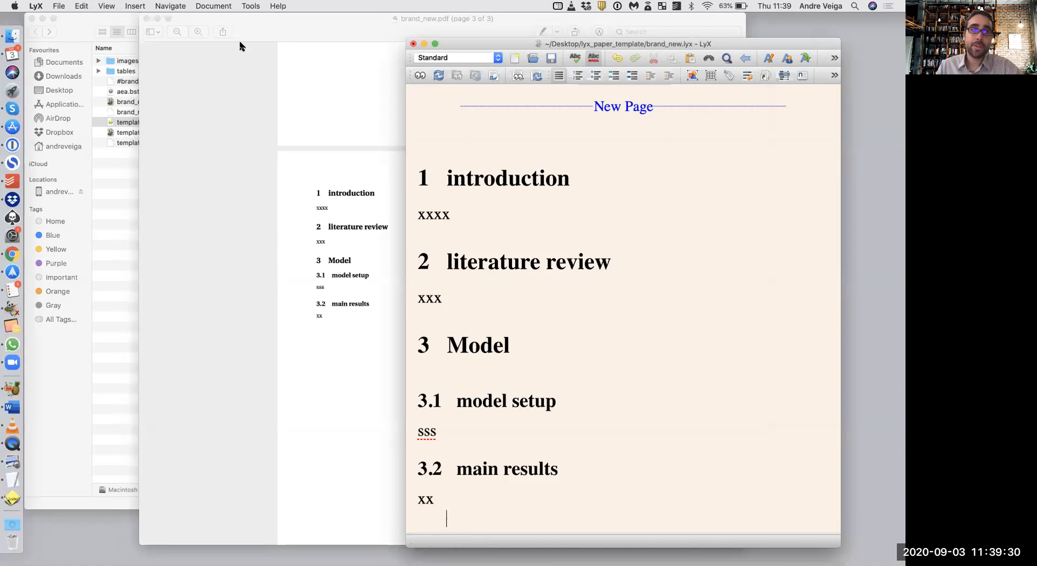
click(136, 7)
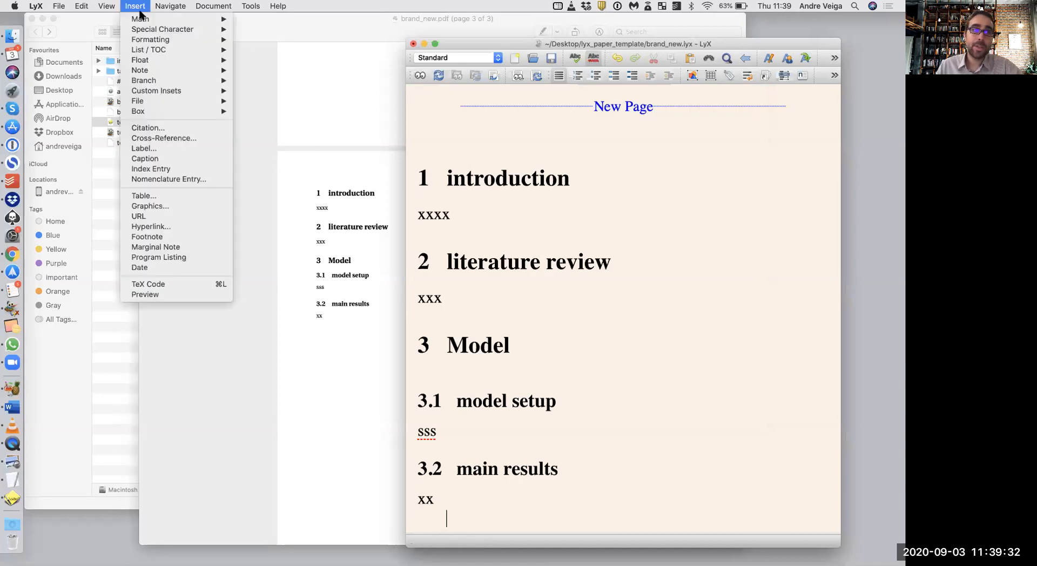
mouse_move(143, 20)
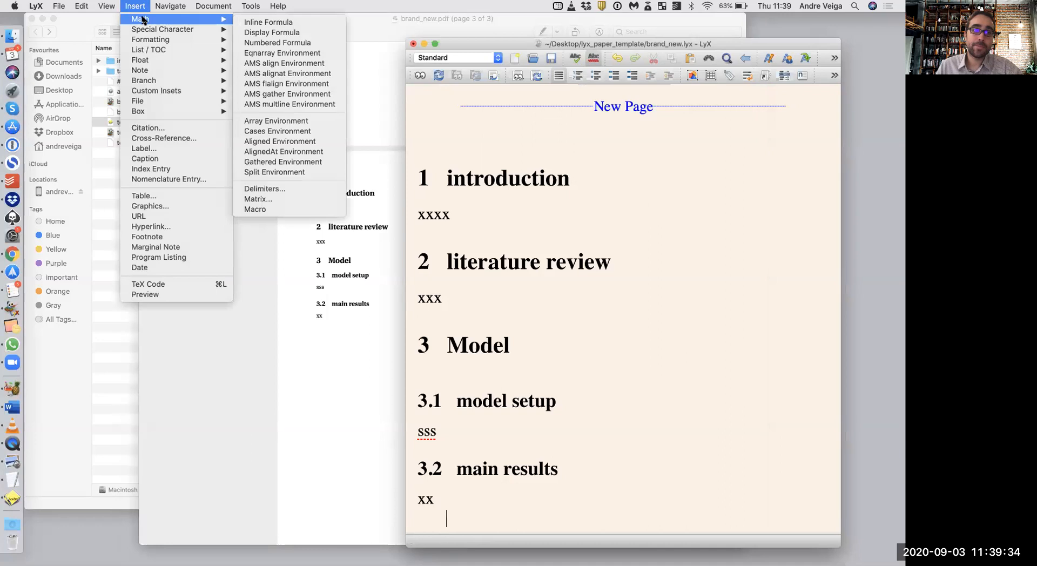
click(618, 36)
key(Return)
scroll(484, 477, down, 1)
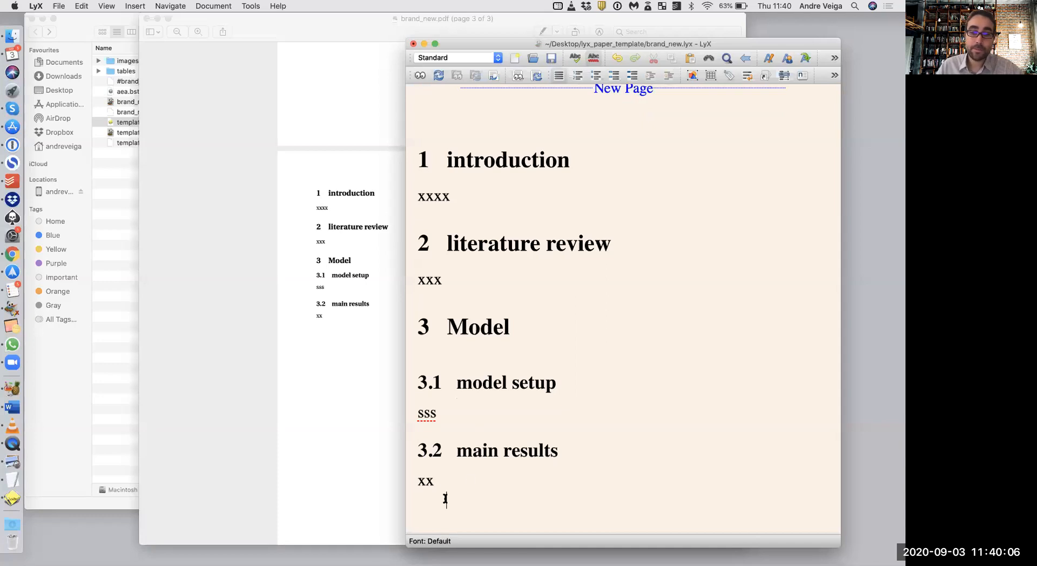
Insert a BibTeX bibliography below the main results text, using the template_bib database, plainnat style and all cited references
click(135, 6)
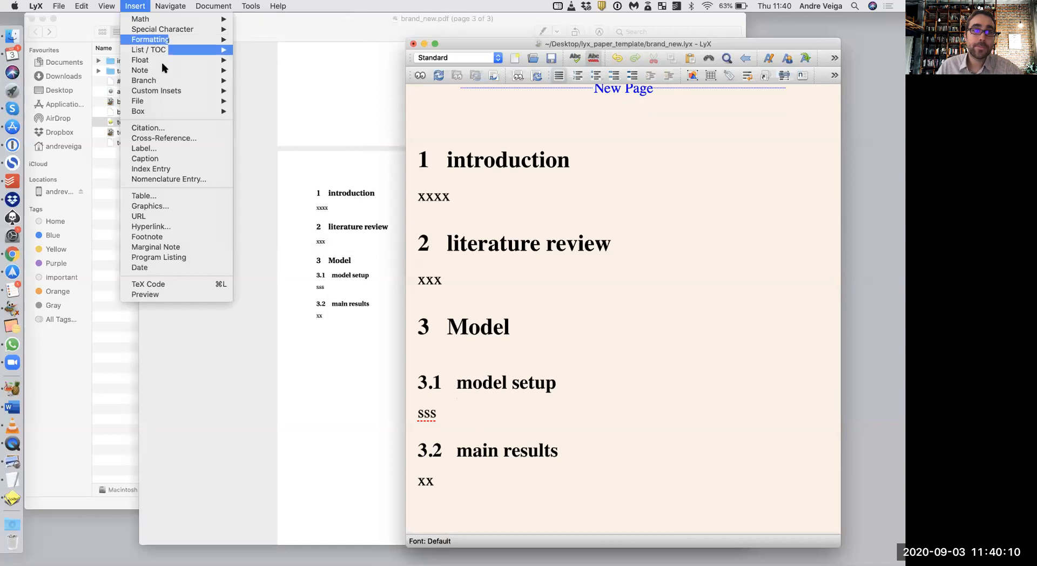
mouse_move(179, 50)
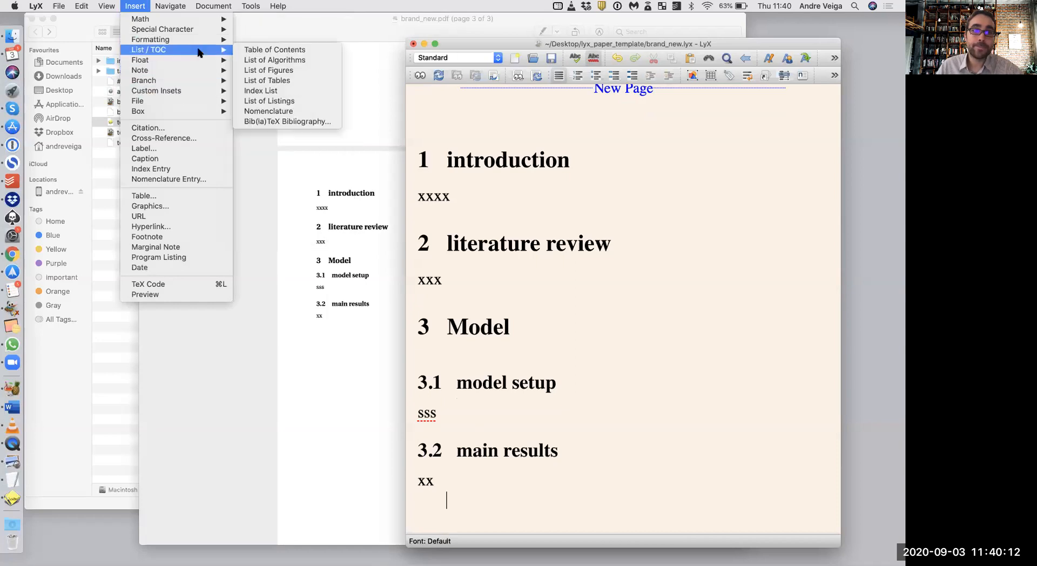
click(282, 122)
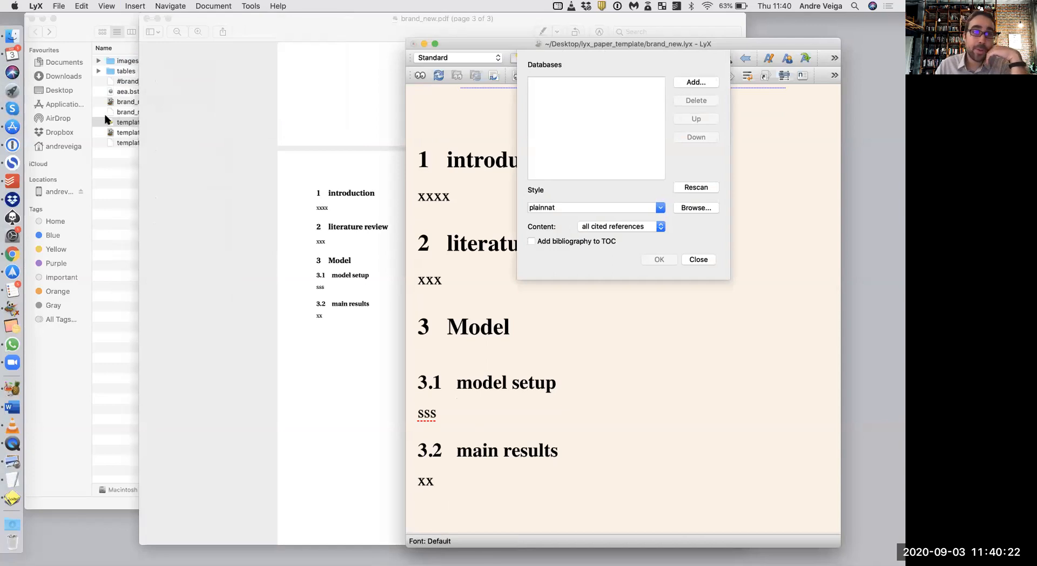
click(135, 123)
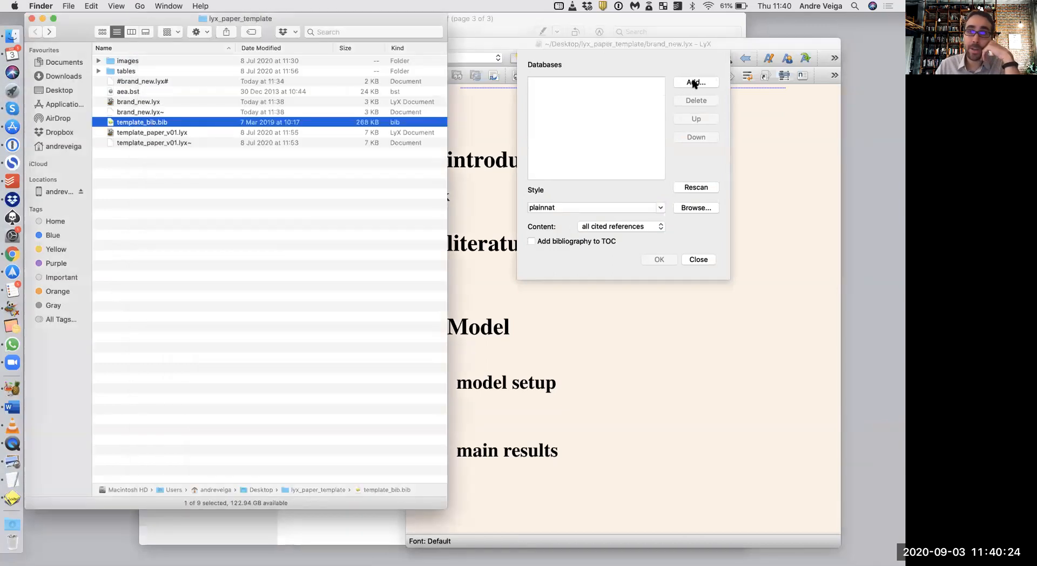
click(693, 81)
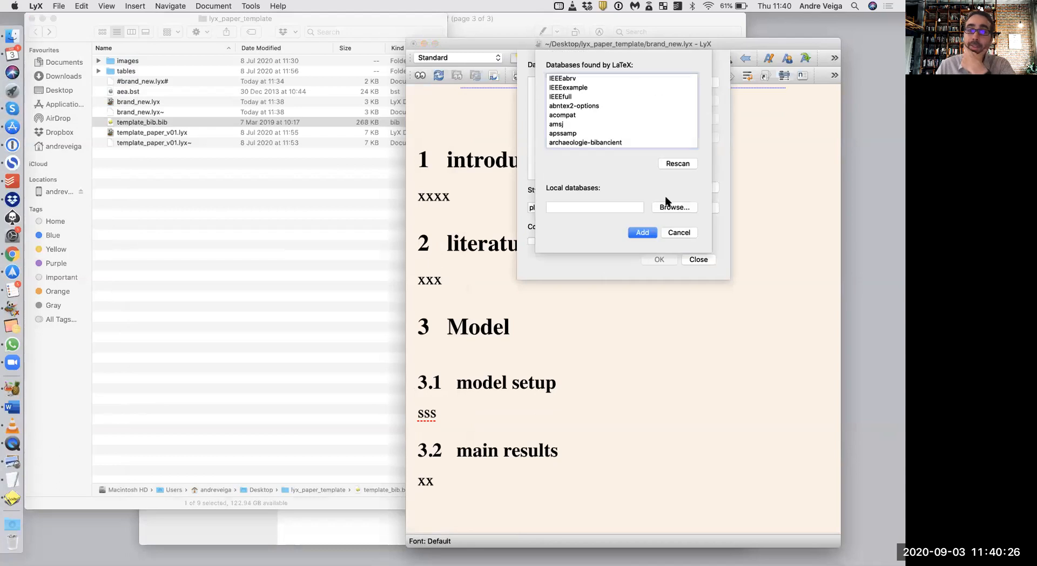
click(669, 207)
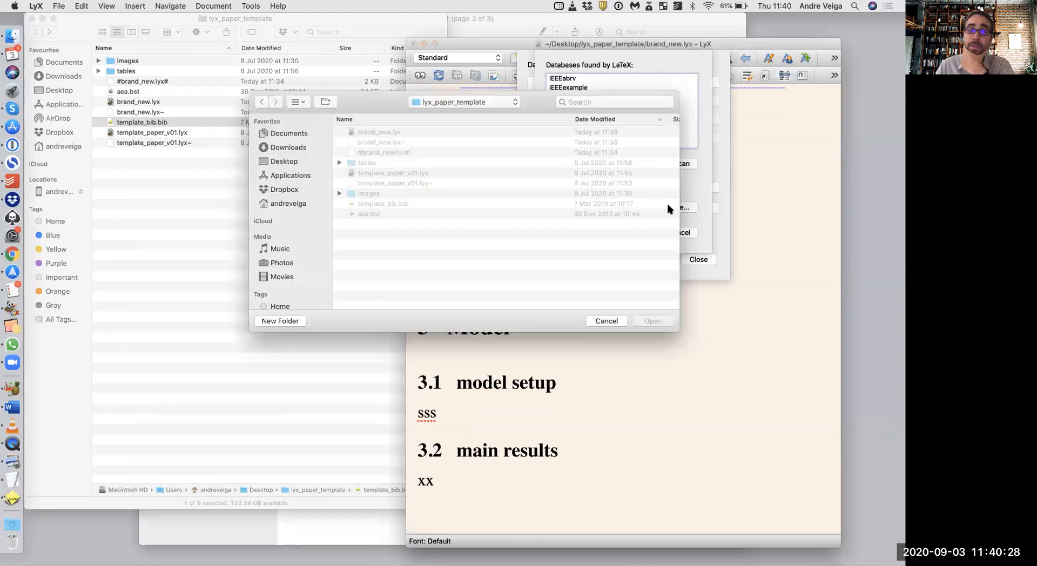
double_click(373, 204)
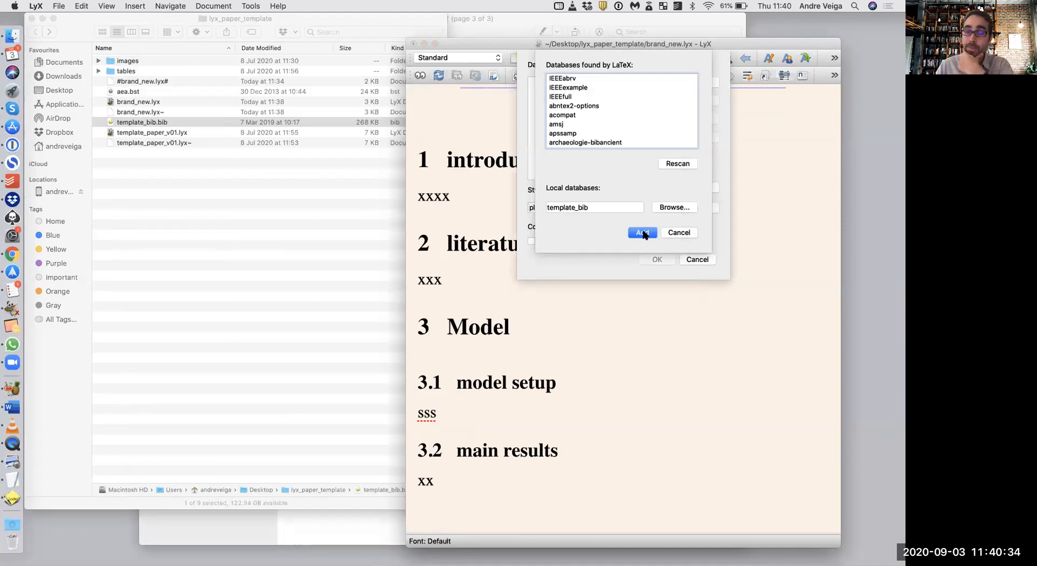
click(643, 233)
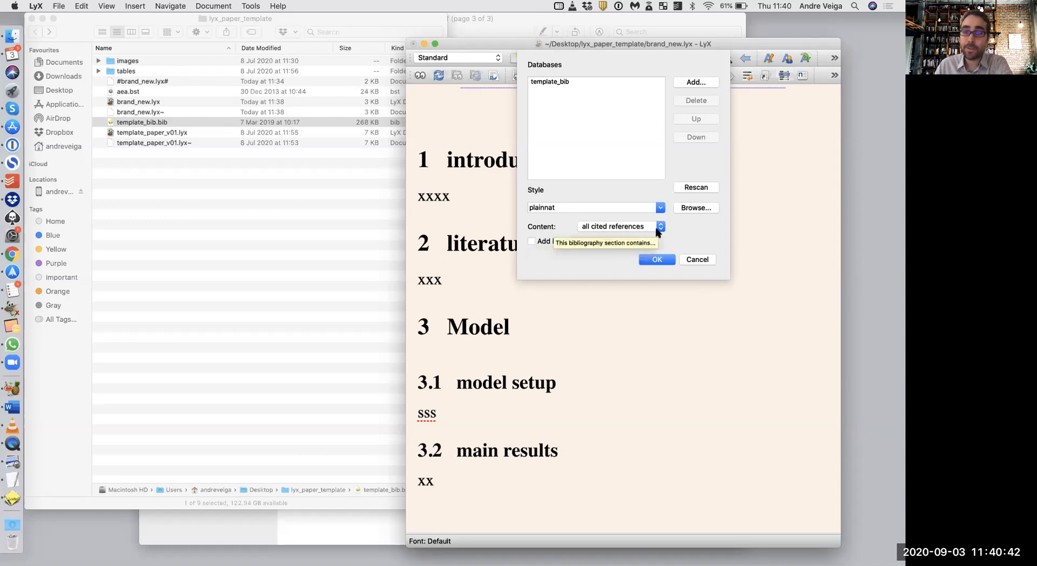
click(657, 261)
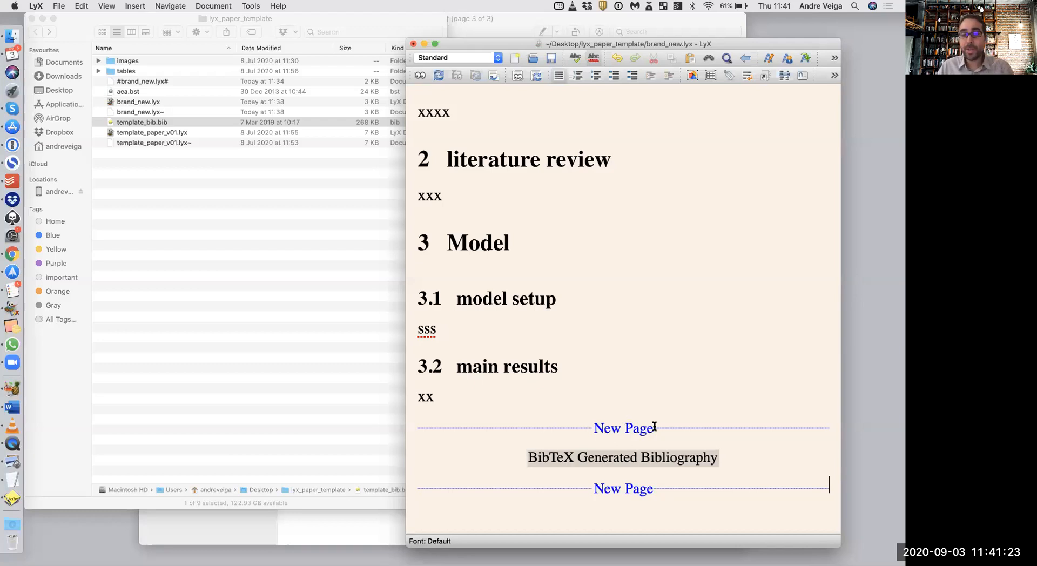
scroll(661, 426, up, 1)
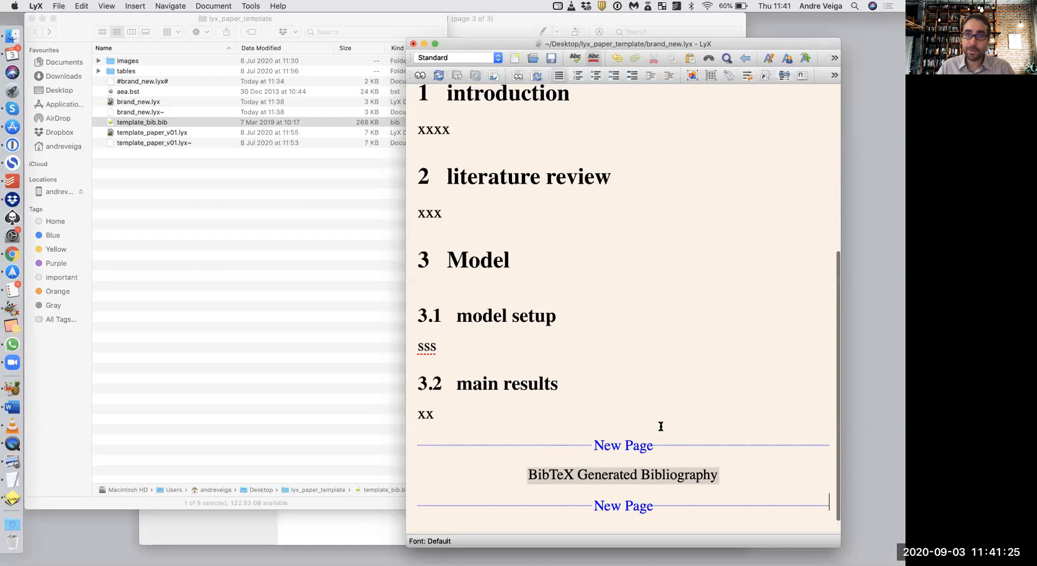
scroll(661, 427, up, 10)
drag(456, 300, 729, 313)
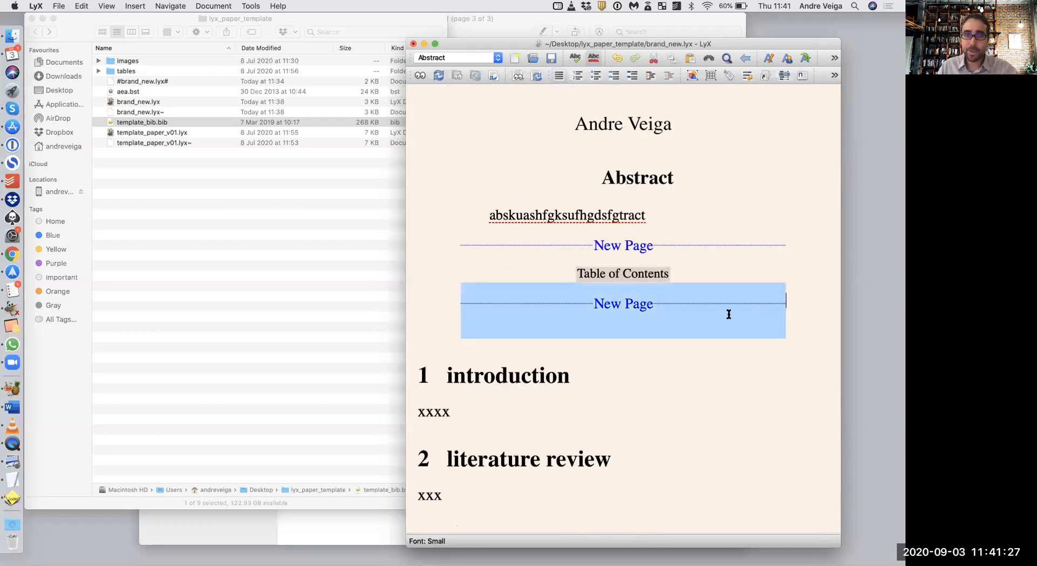
key(super+c)
click(788, 310)
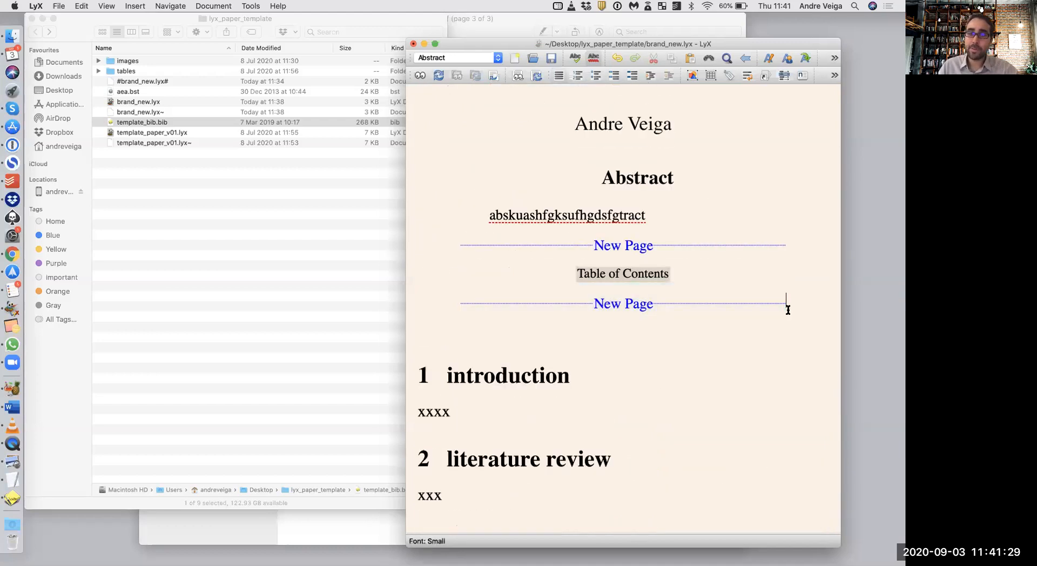
key(Return)
key(super+v)
key(super+s)
key(super+z)
scroll(788, 310, down, 5)
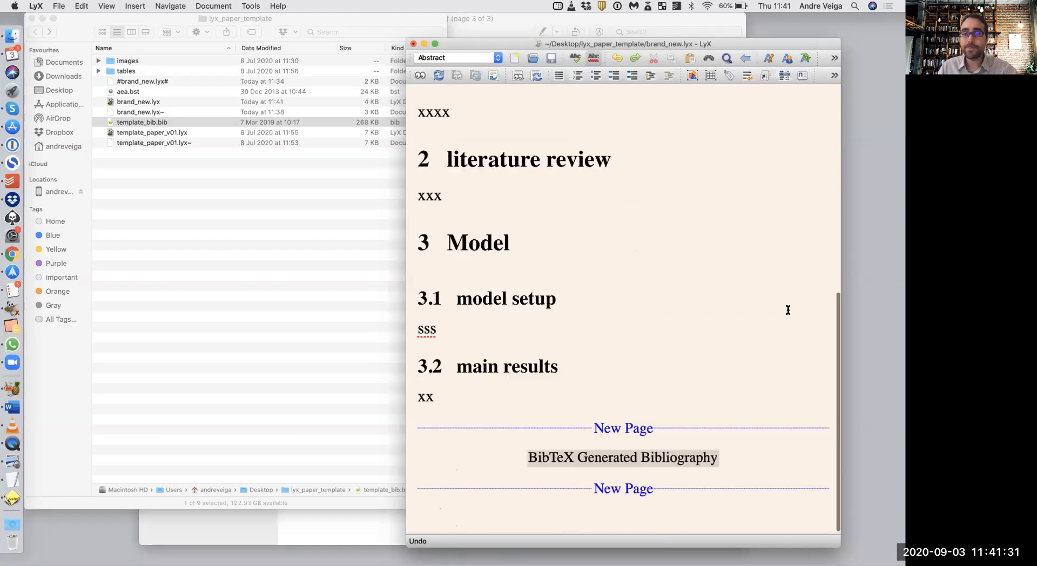
Replace the filler text under "literature review" with "See", widen the document window and place the cursor after that word
scroll(788, 310, up, 2)
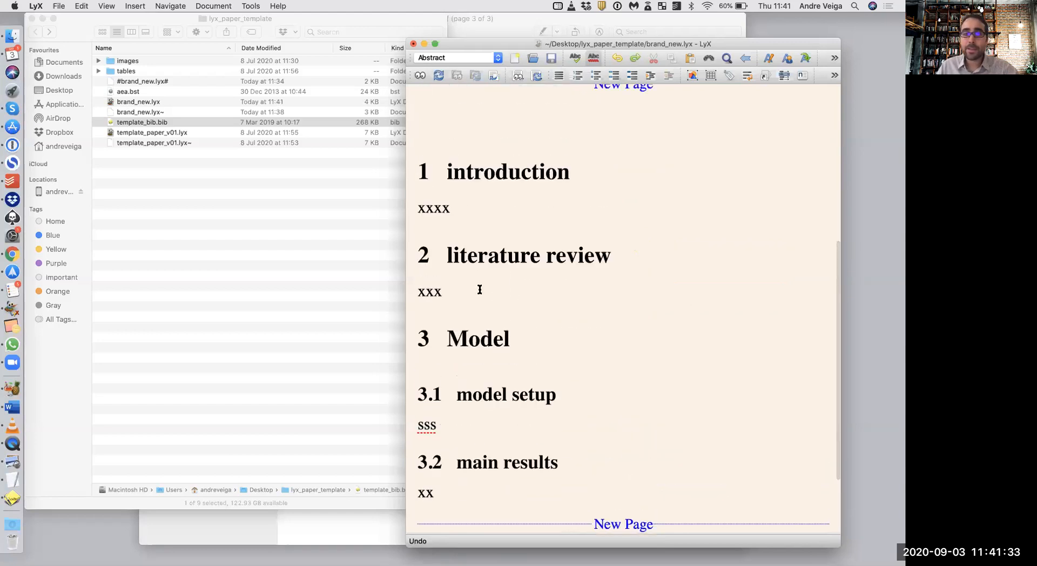
click(479, 289)
key(BackSpace)
key(BackSpace)
key(BackSpace)
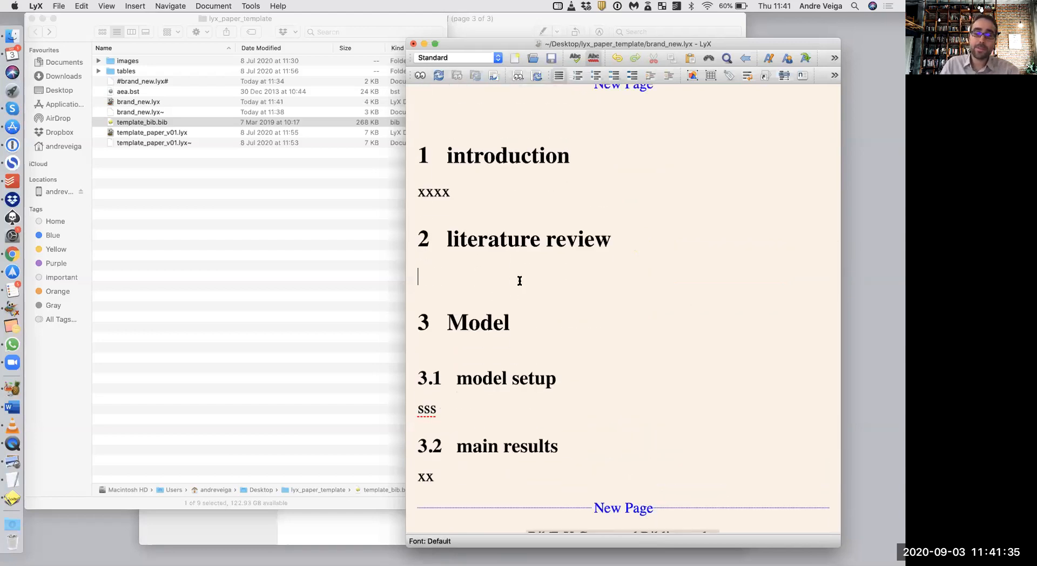
text(See)
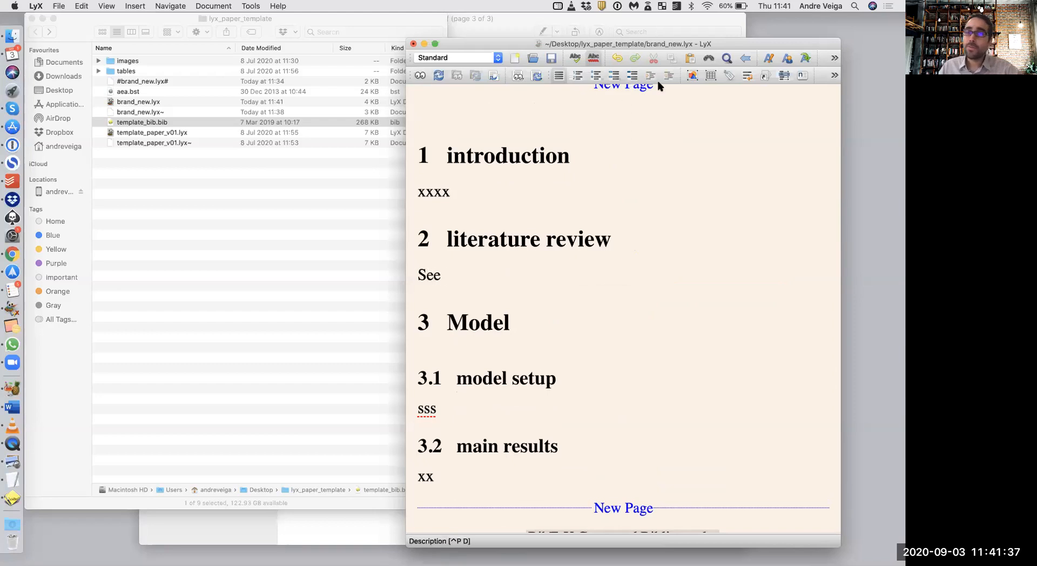
click(407, 91)
drag(358, 91, 298, 91)
click(368, 296)
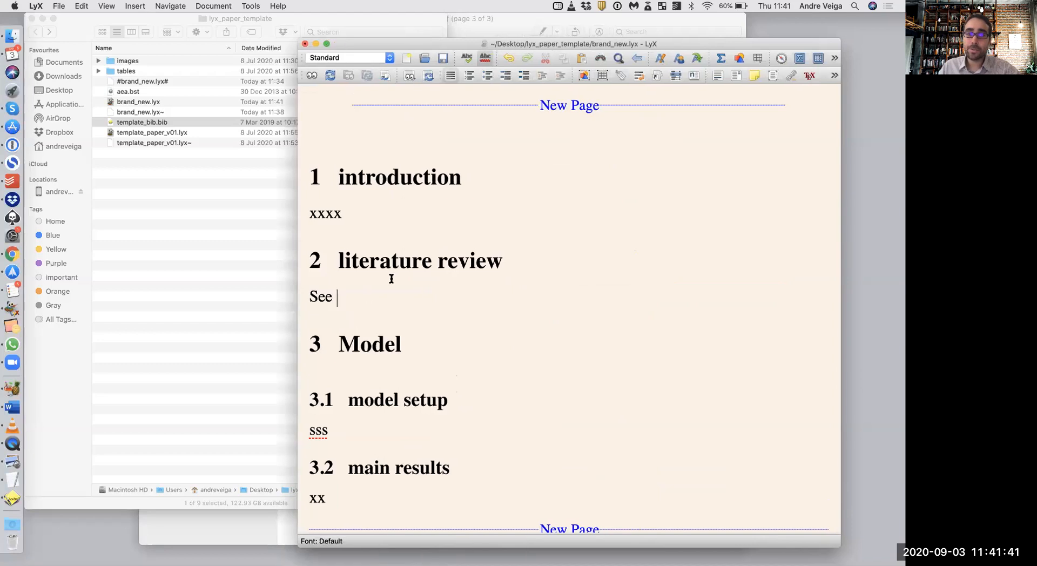
Start a citation after "See", browse the available references and select berry1995automobile for citing
click(654, 79)
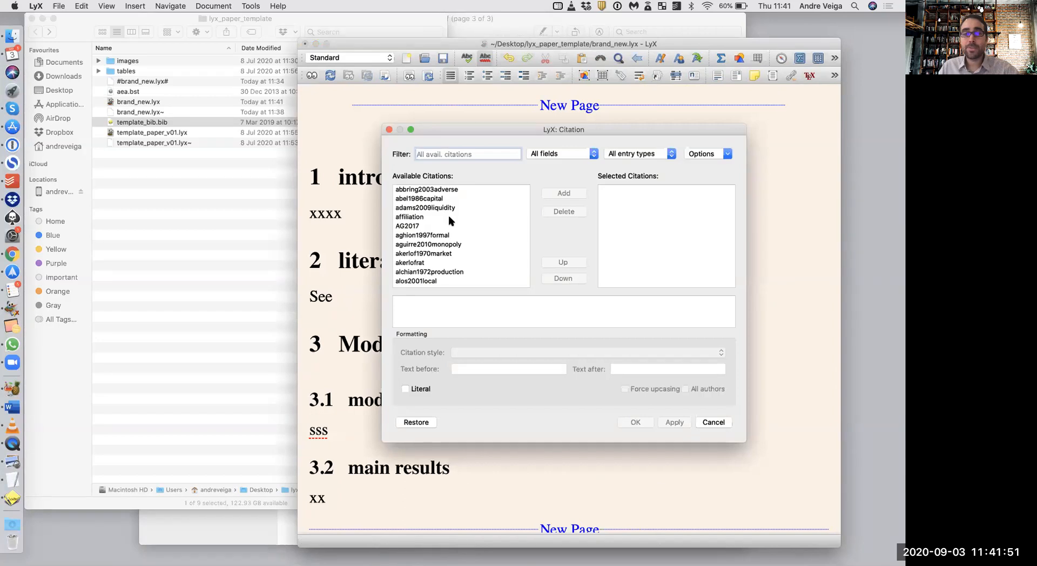
scroll(448, 215, down, 10)
scroll(449, 219, up, 10)
scroll(448, 219, down, 12)
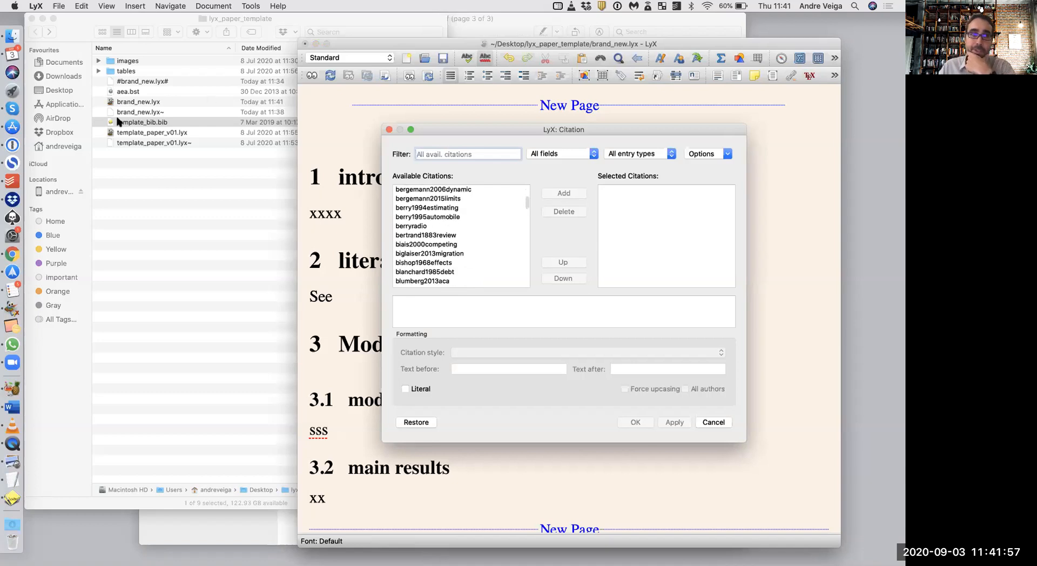
click(444, 217)
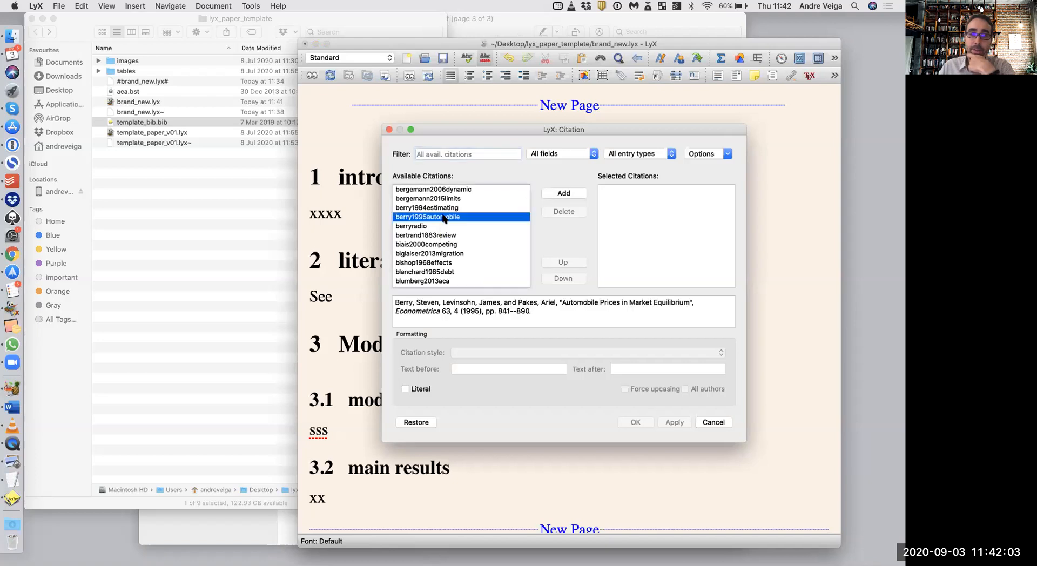
double_click(444, 218)
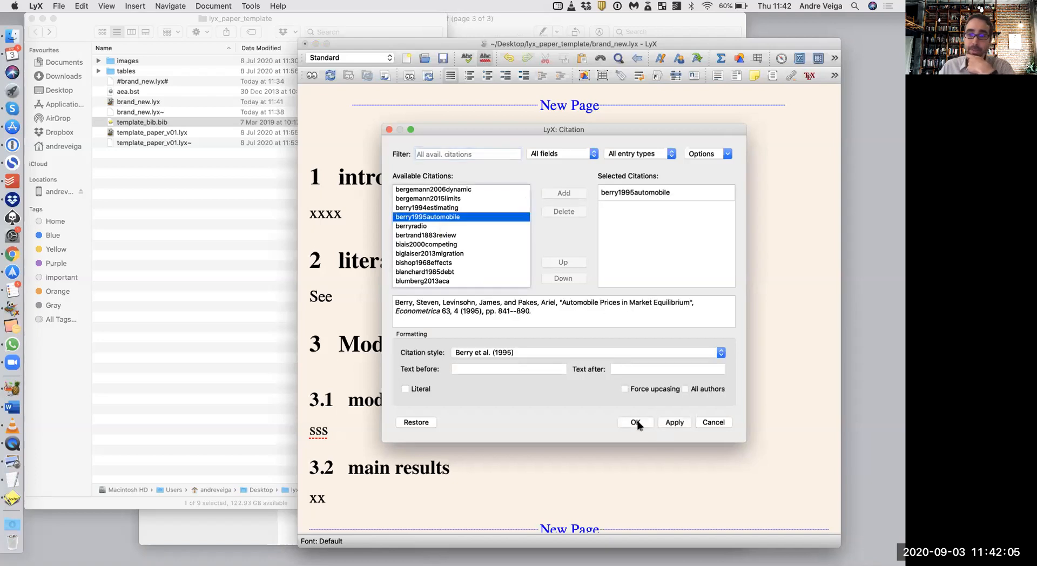
Keep the citation style as authors with the year in parentheses and add "page 17" as the text after
click(497, 353)
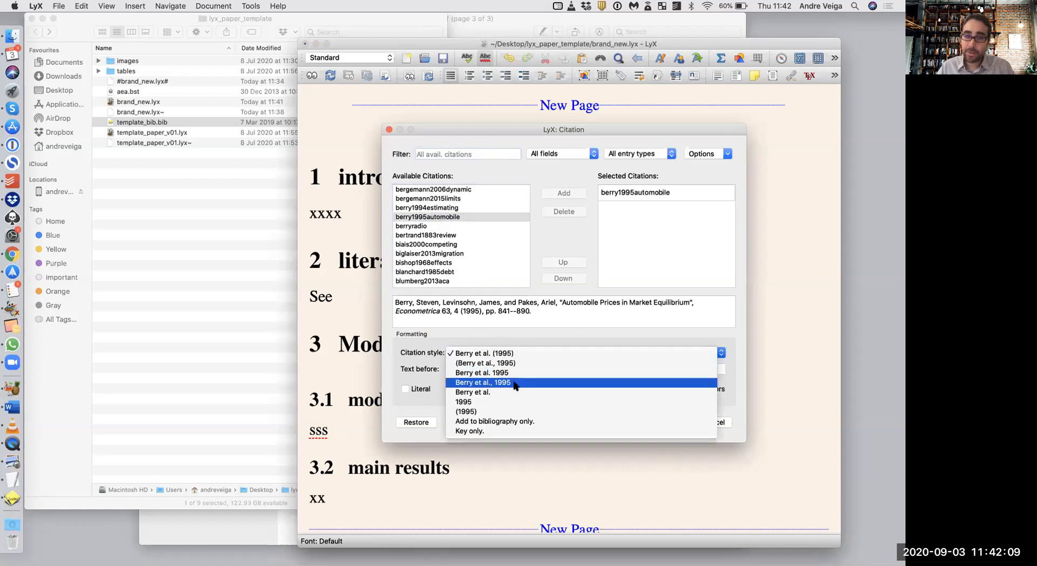
click(511, 354)
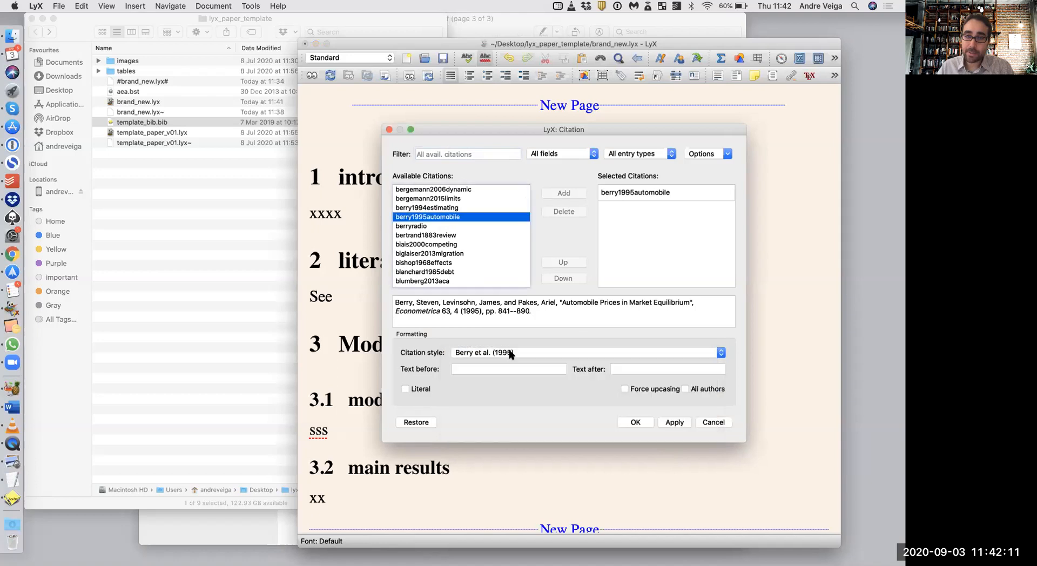
click(617, 370)
text(page 17)
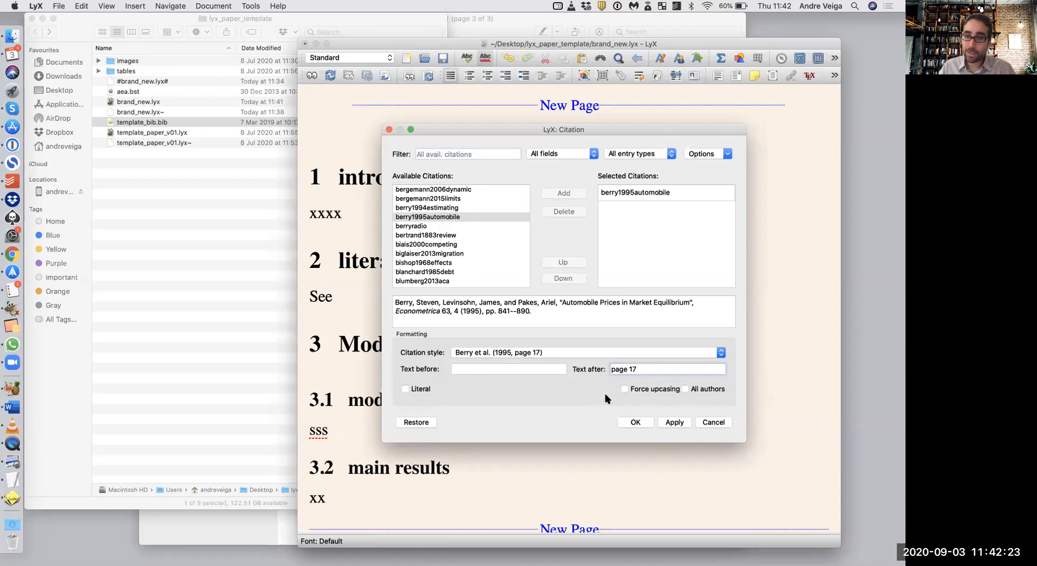
click(684, 388)
click(685, 389)
Try adding biais2000competing as a second reference, remove it again and insert the citation with berry1995automobile only
click(431, 208)
click(452, 245)
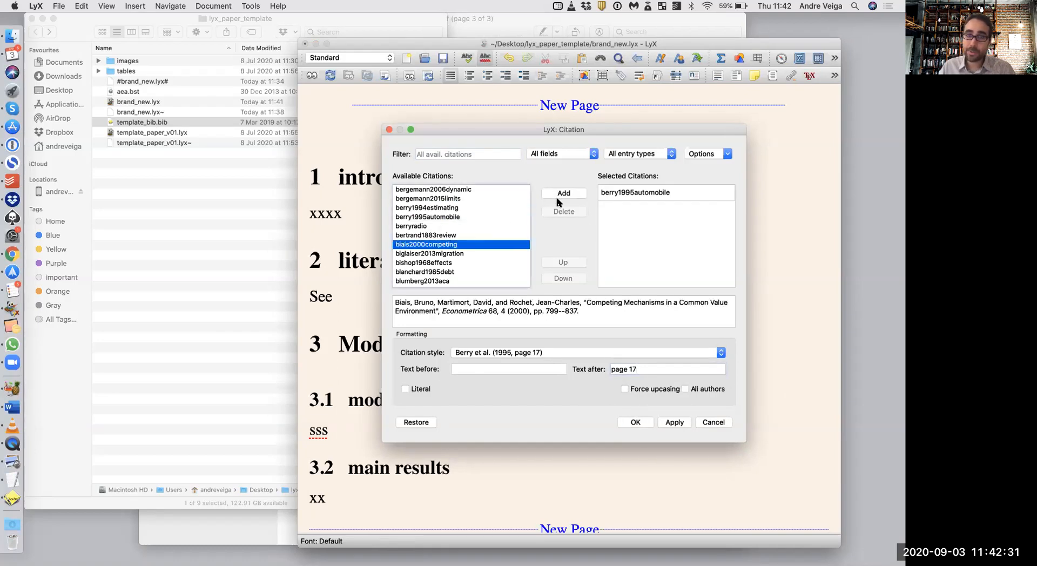
click(565, 193)
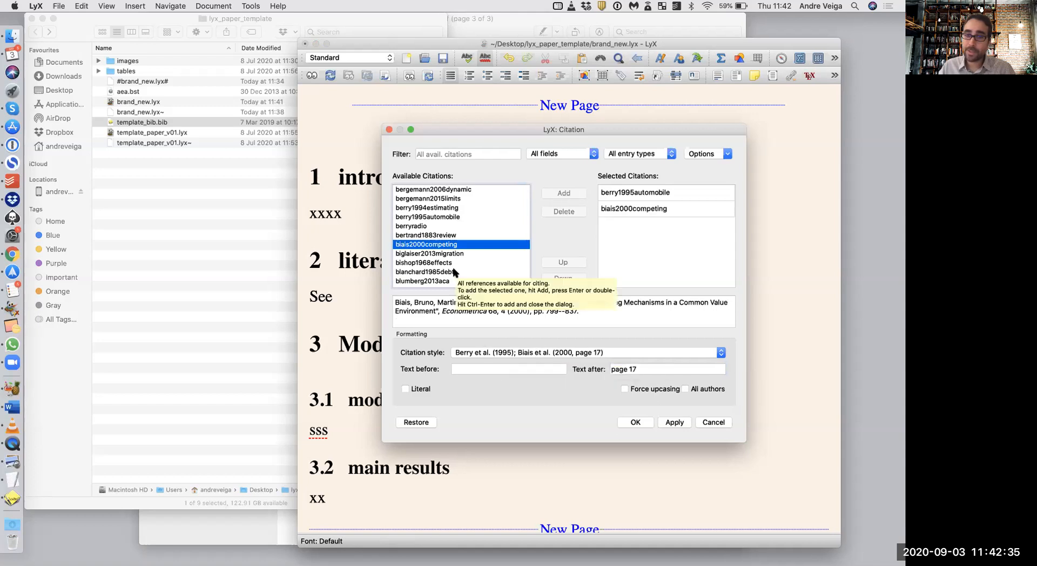
click(631, 208)
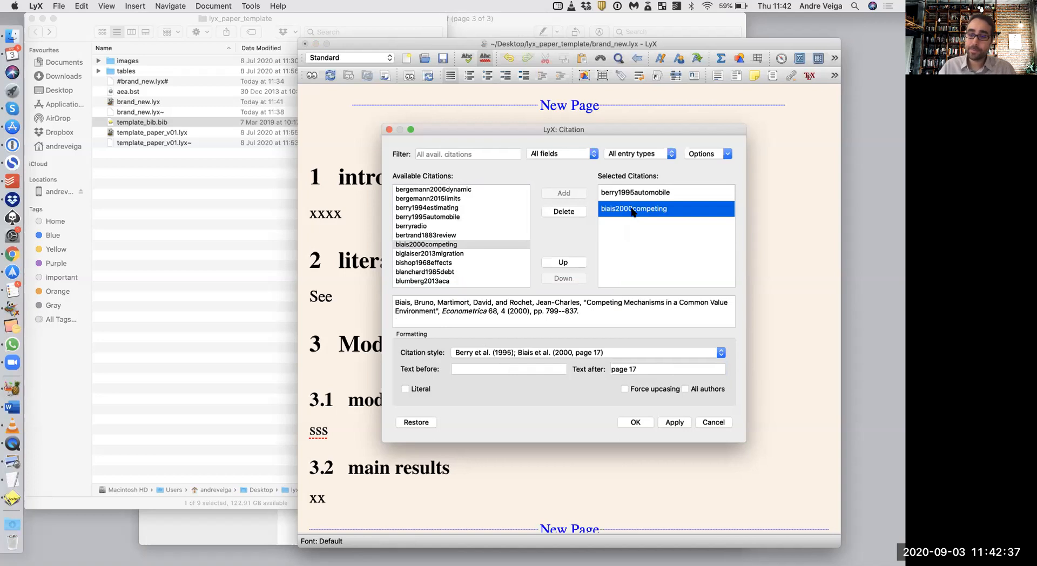
key(Delete)
click(635, 422)
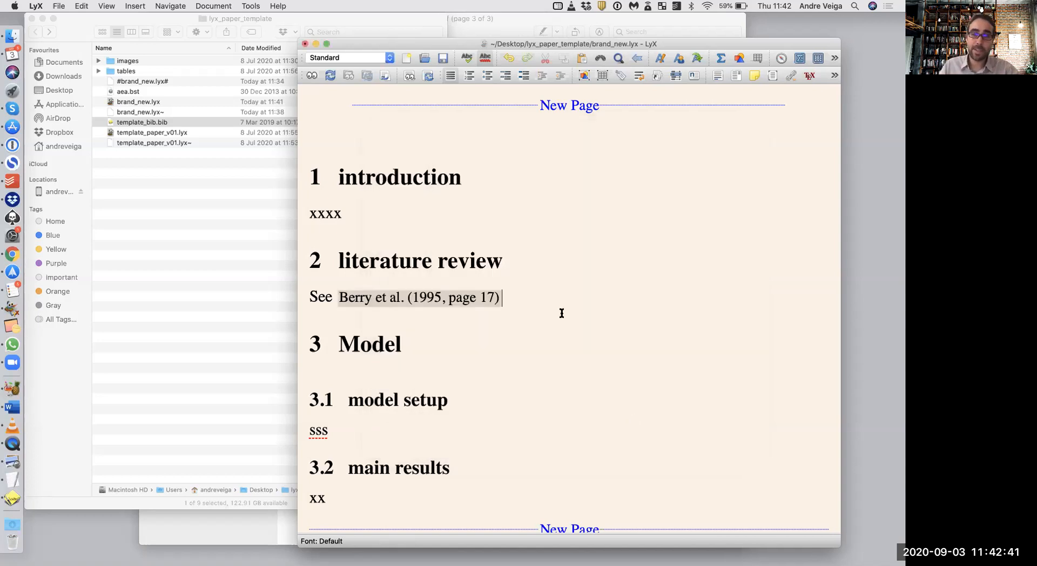
Add a new line "See also" below the first citation, followed by one citation combining bishop1968effects and bulow1989simple
key(Return)
text(See also)
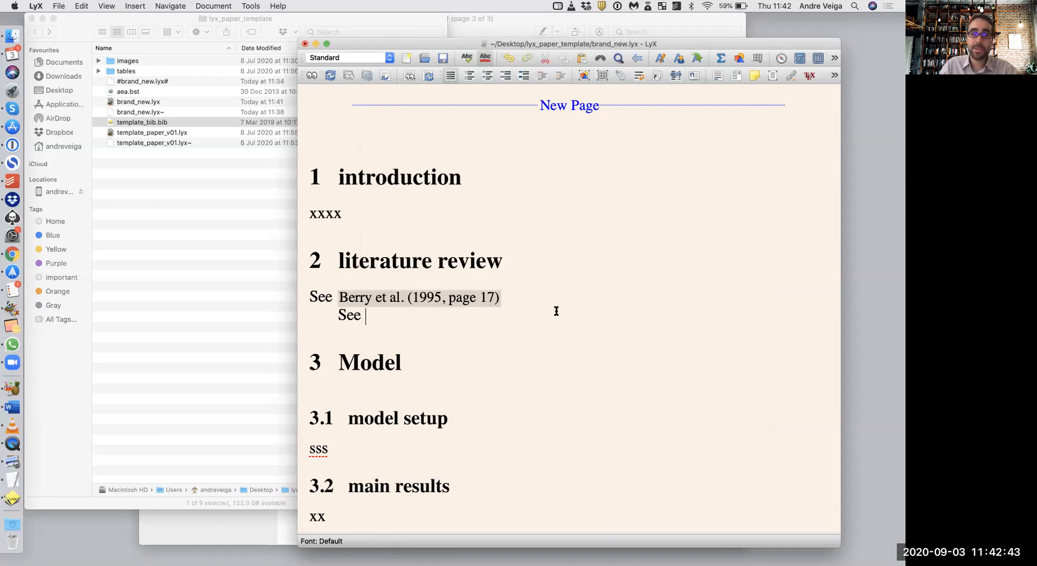
click(657, 75)
click(432, 264)
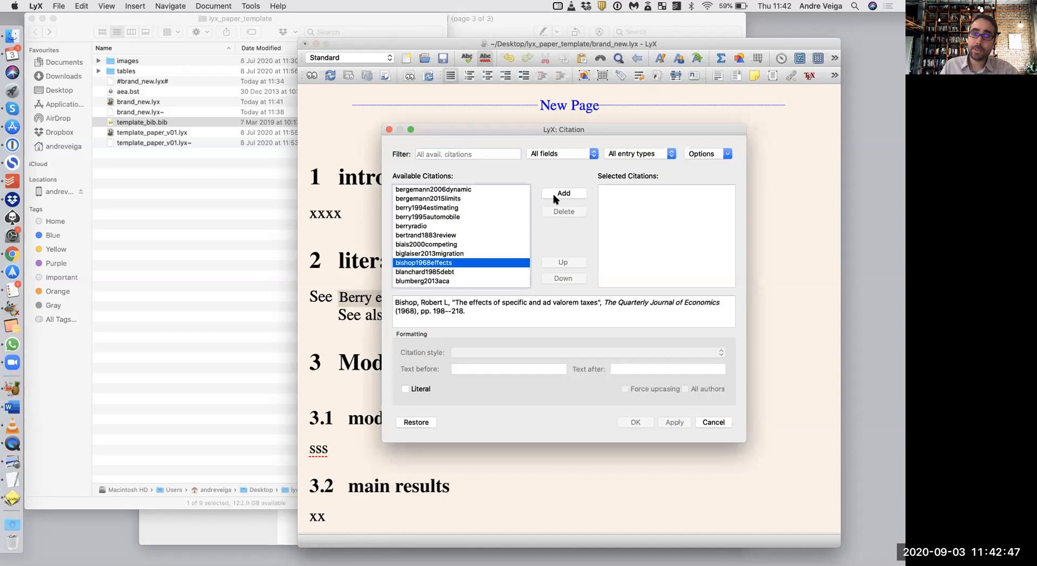
click(558, 195)
scroll(465, 248, down, 4)
scroll(466, 247, down, 2)
click(442, 240)
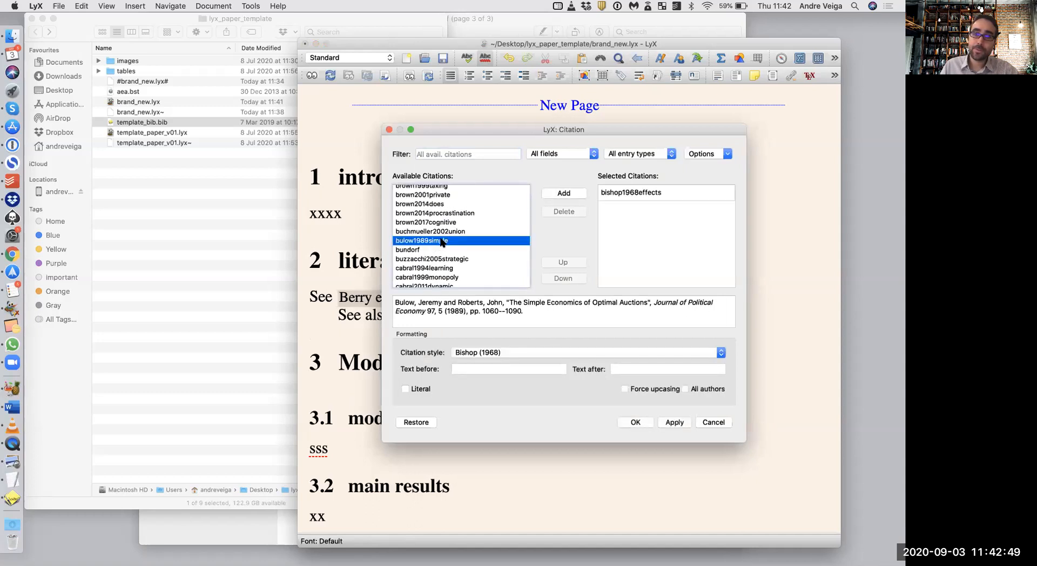
click(547, 195)
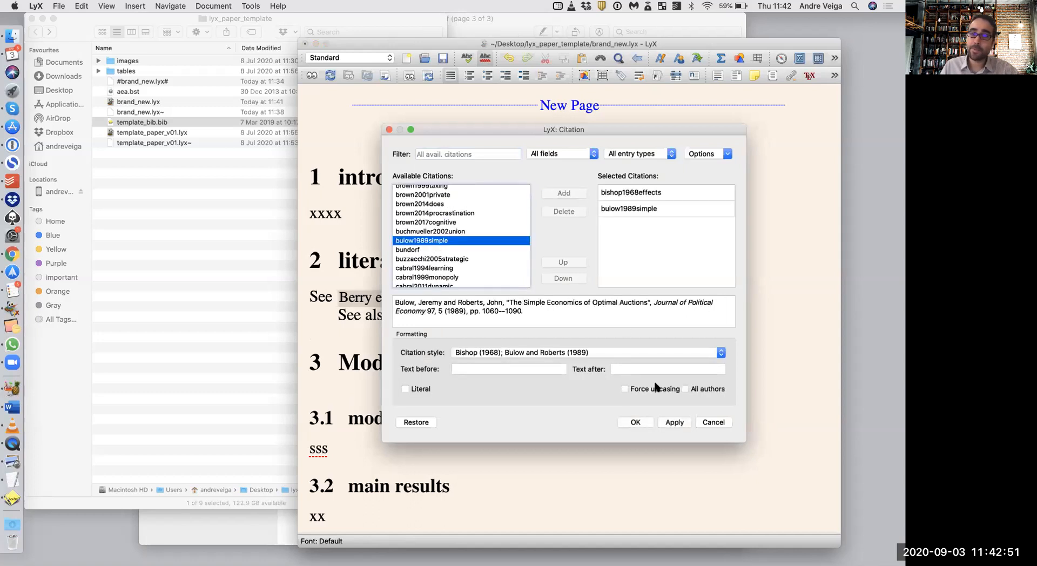
click(635, 422)
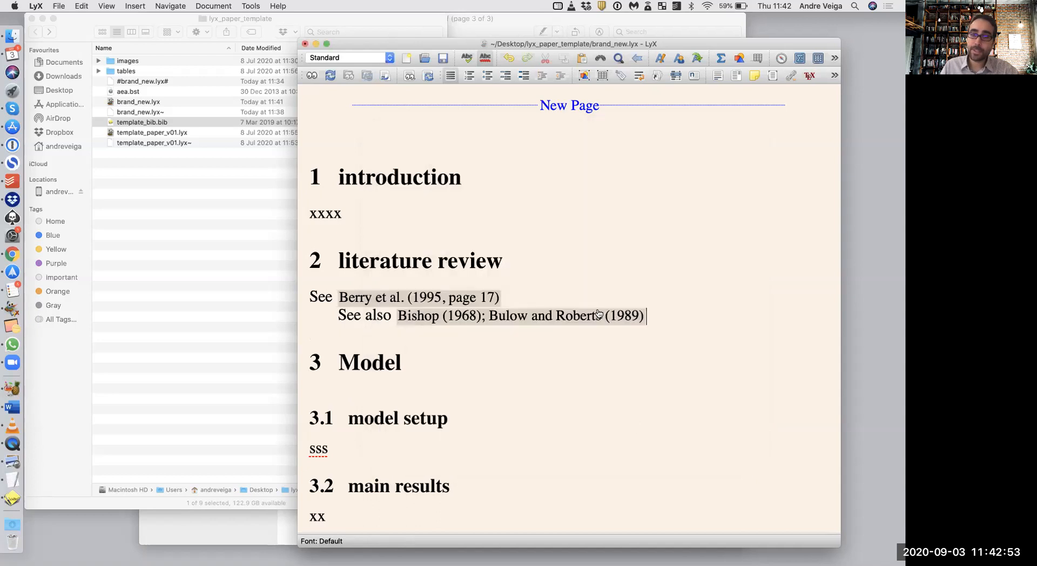
Save the document, generate the PDF preview and check the citations in the literature review section
key(super+s)
key(super+r)
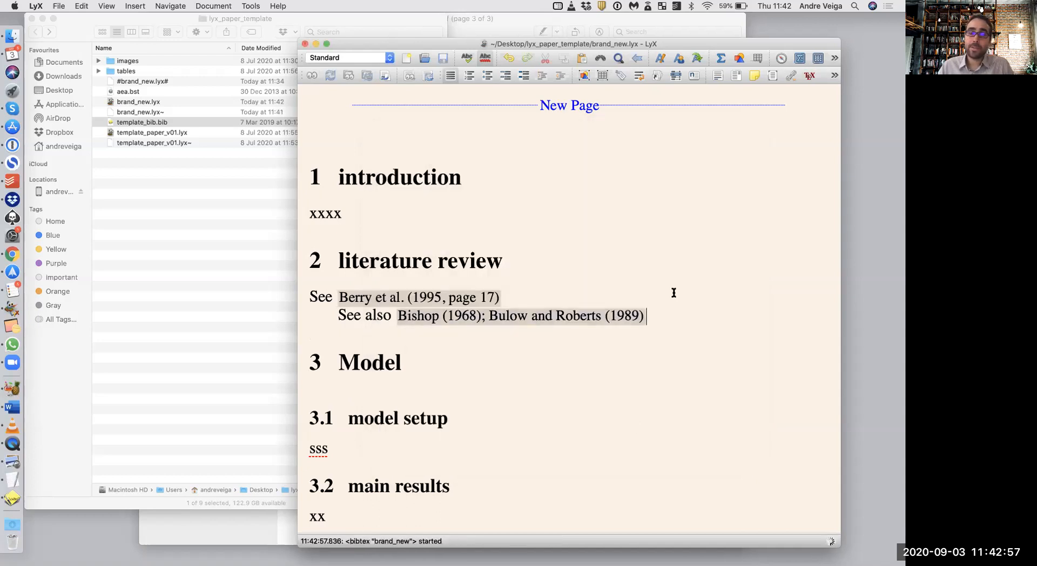
scroll(463, 150, down, 2)
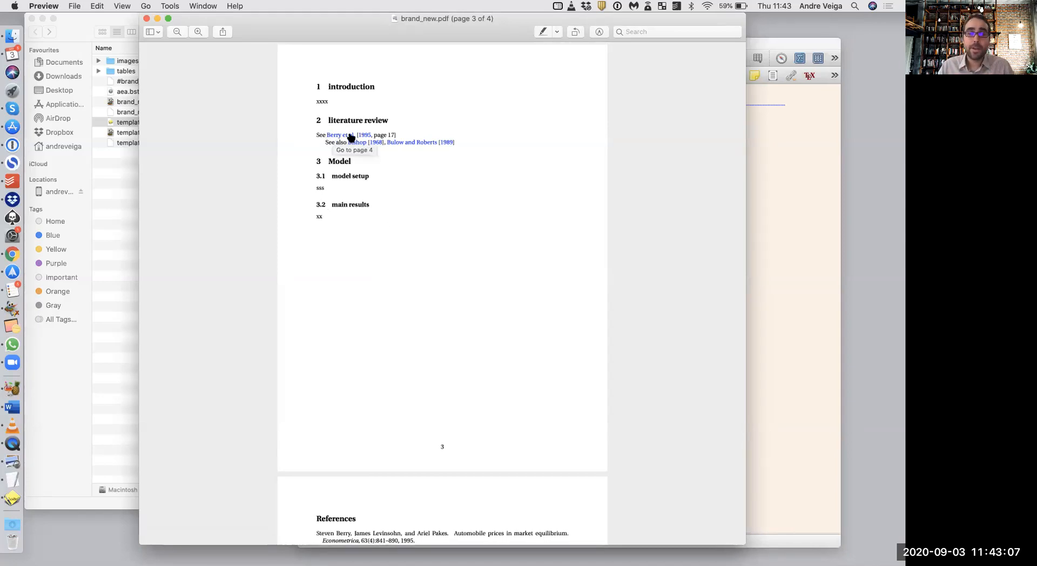
Check the references list against the citations in the literature review section of the PDF preview
scroll(341, 138, down, 5)
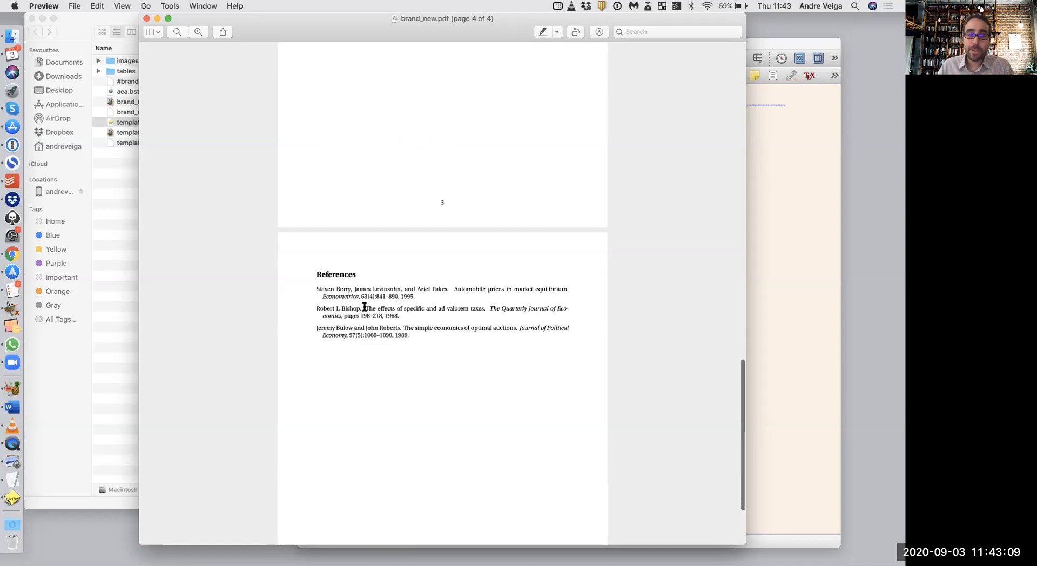
scroll(348, 300, down, 1)
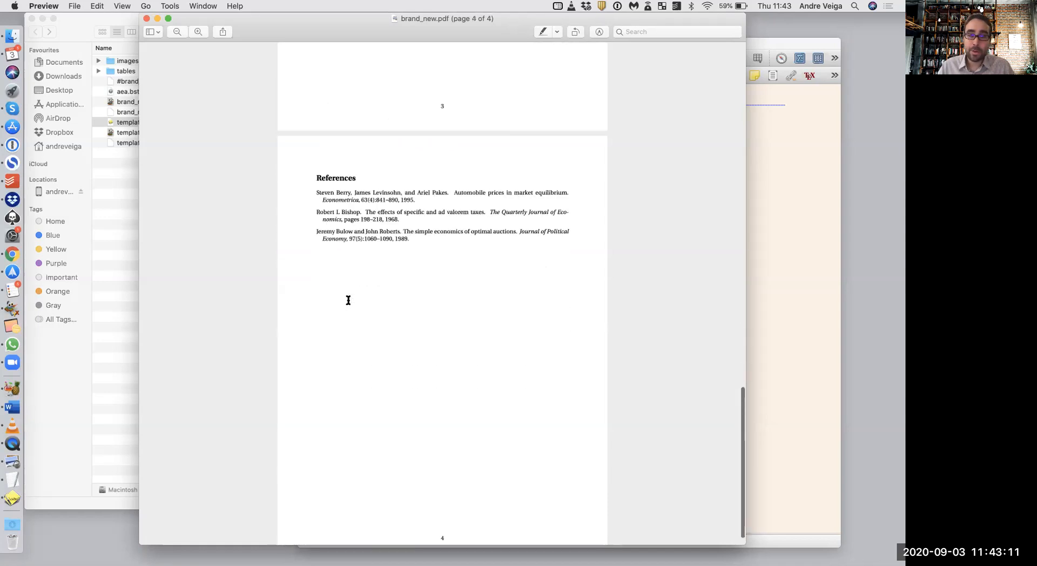
scroll(348, 300, up, 15)
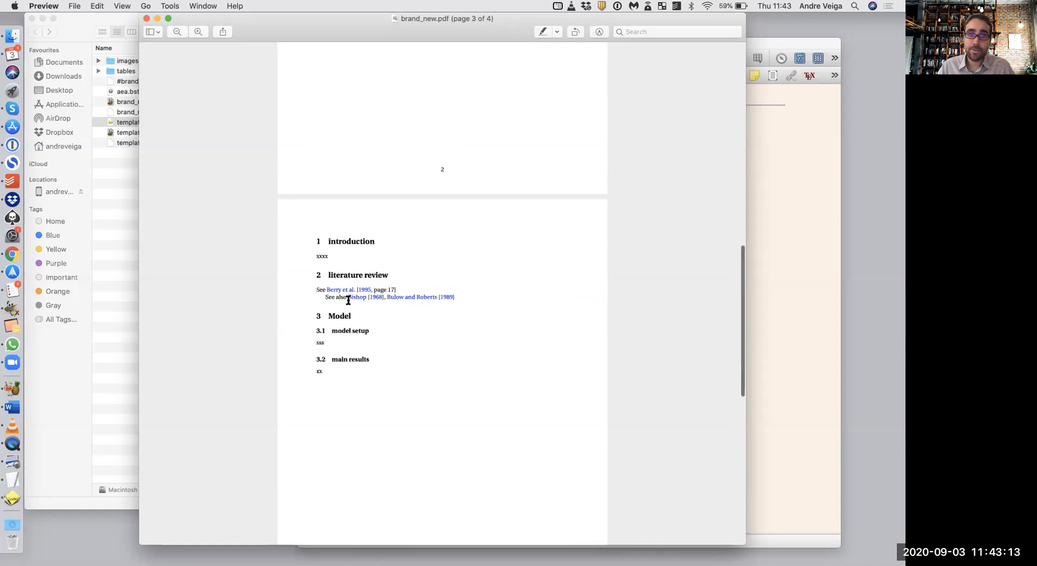
scroll(349, 301, down, 8)
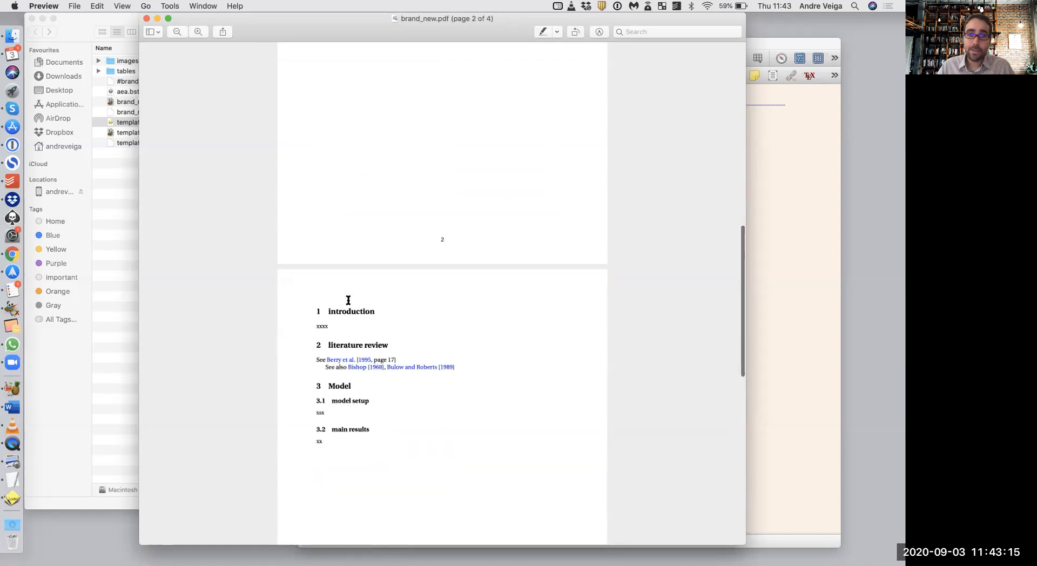
Return to LyX and start the appendix after the page break that follows the bibliography
click(771, 249)
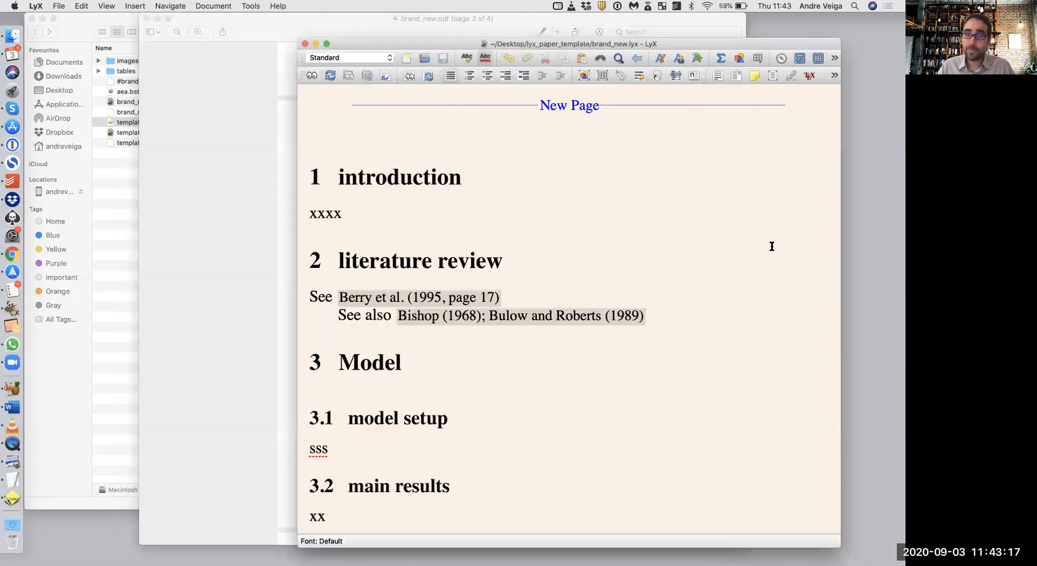
scroll(443, 216, down, 3)
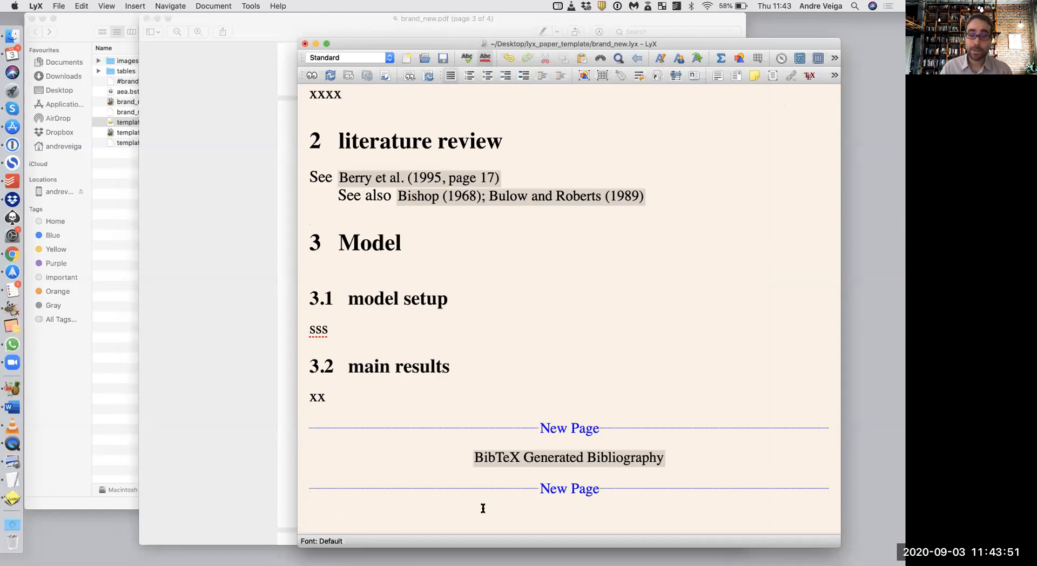
click(223, 8)
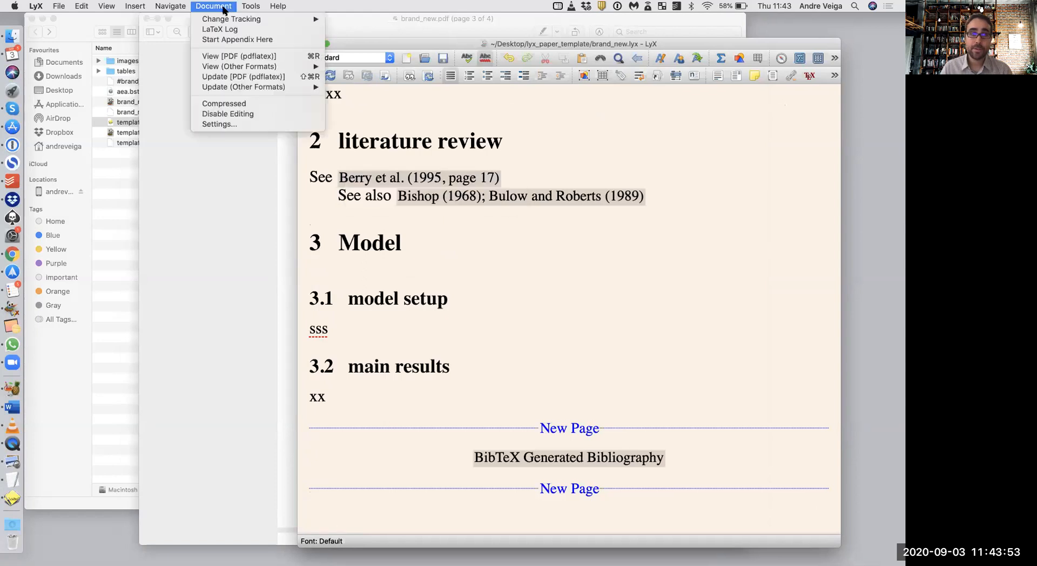
click(232, 40)
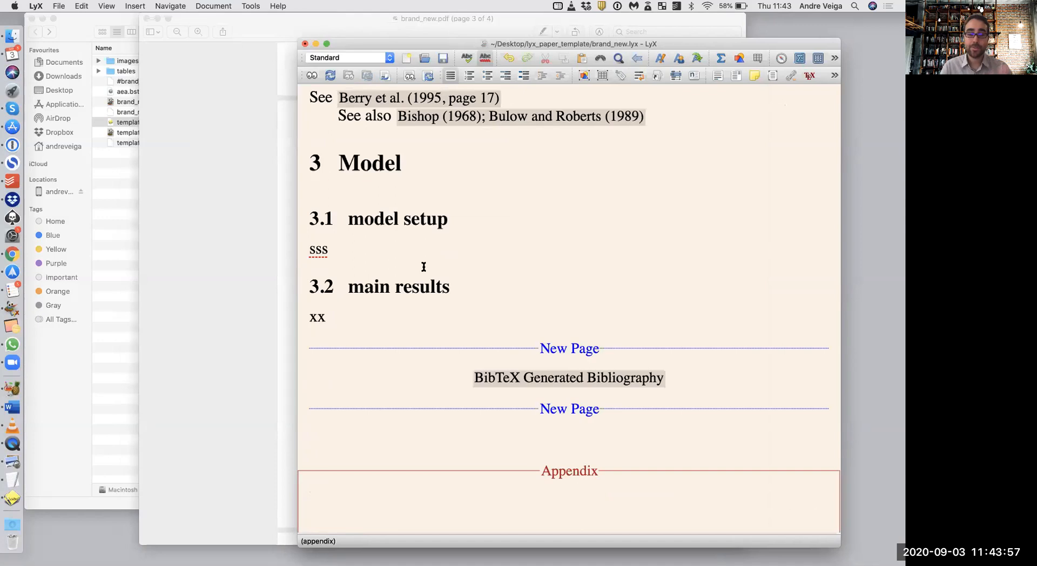
Add the numbered section heading "Appendix first section" at the start of the appendix, with the body text "lsidfg" below it
text(Appendix Se)
text(ction)
key(shift+alt+Left)
text(first section)
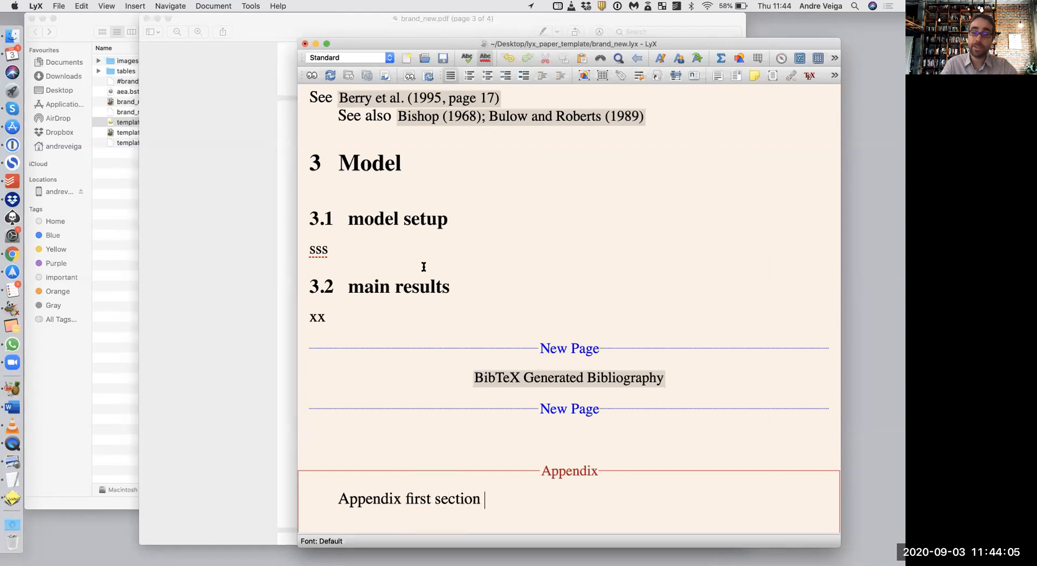
click(372, 58)
click(318, 135)
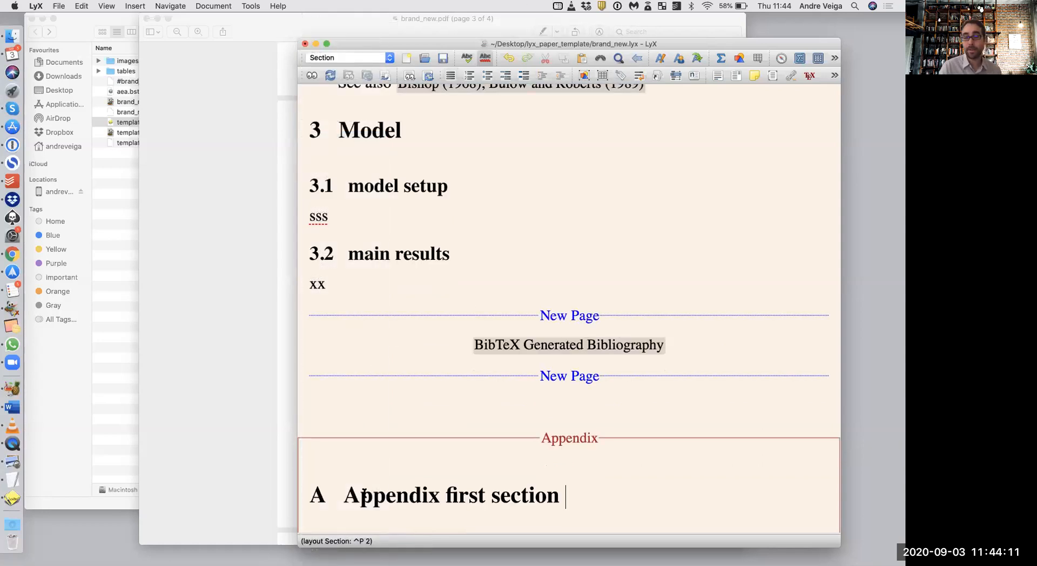
click(315, 491)
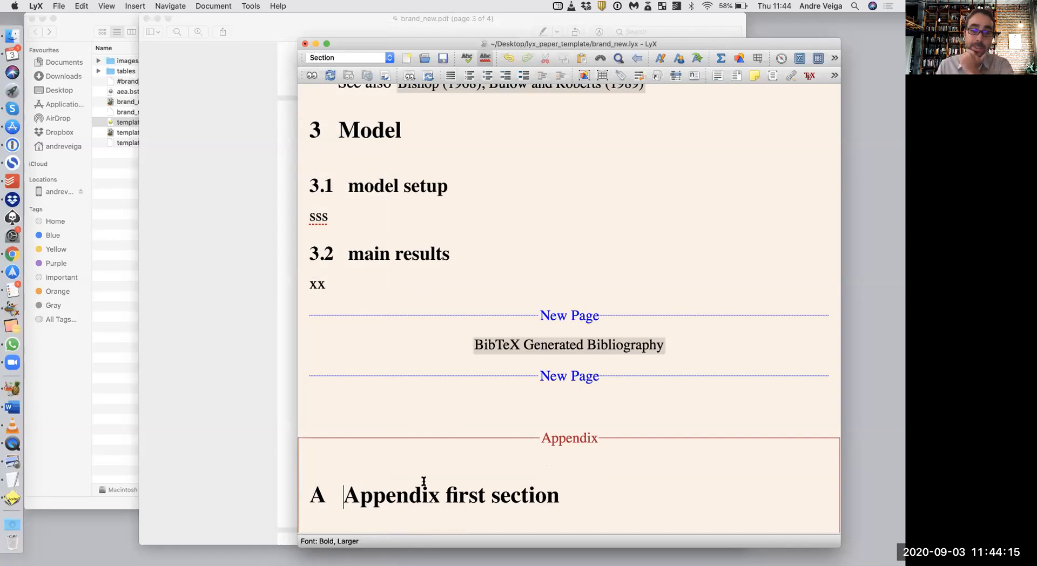
click(586, 500)
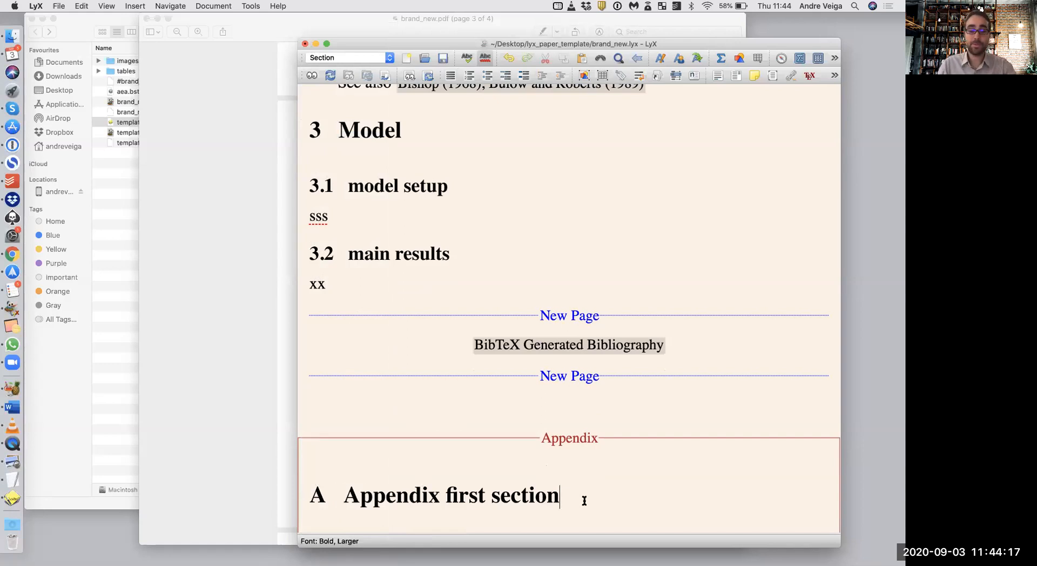
key(Return)
text(lsidfg)
Try to paste a copy of the appendix section heading on a new line below "lsidfg"
drag(564, 461, 339, 453)
key(super+c)
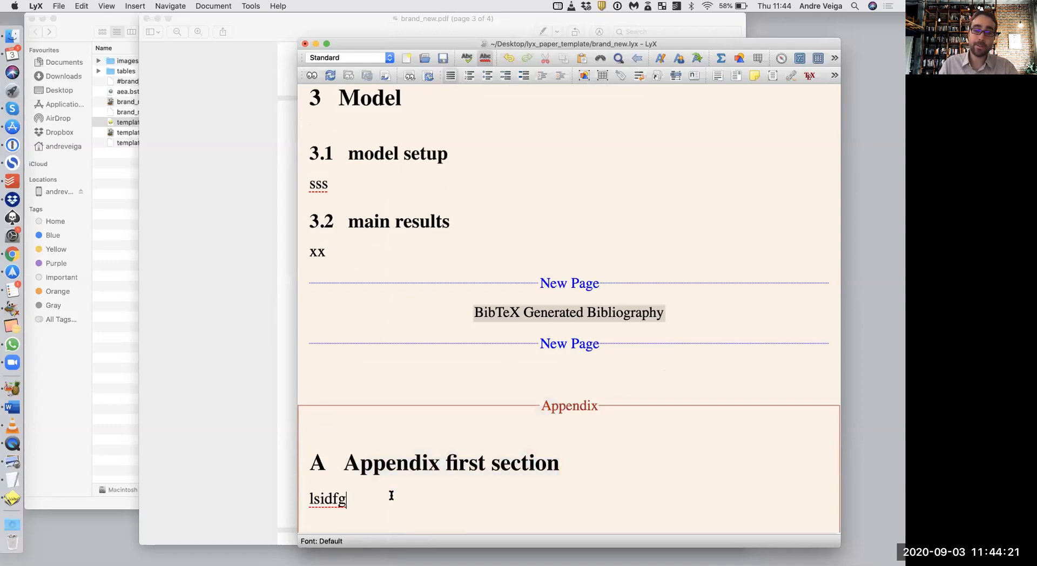
click(391, 494)
key(super+v)
key(super+z)
key(Return)
key(super+v)
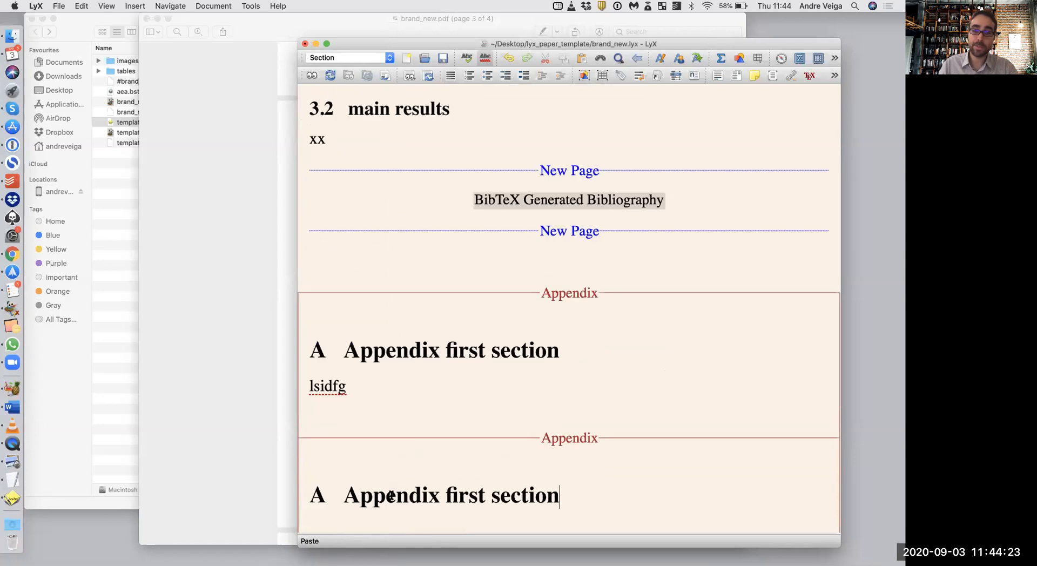
key(super+z)
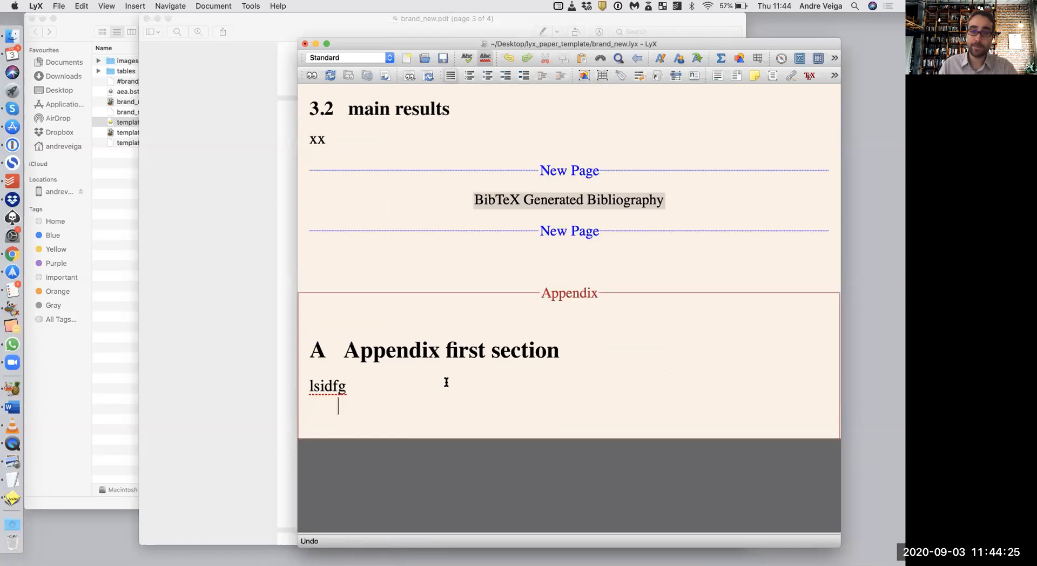
Add a second appendix section headed "sfgfg" with the body text "sss" below it
text(sfgfg)
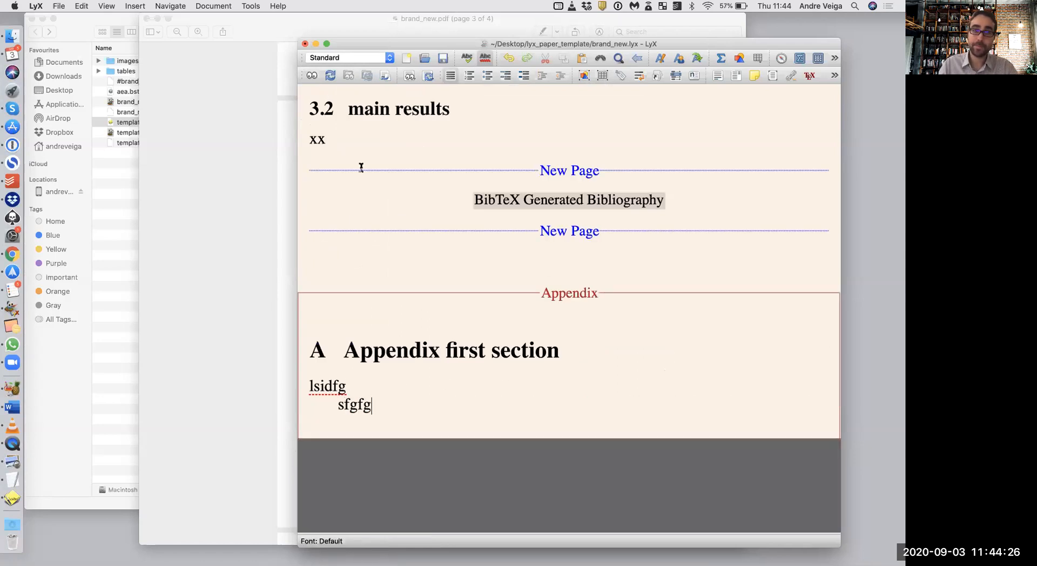
click(348, 56)
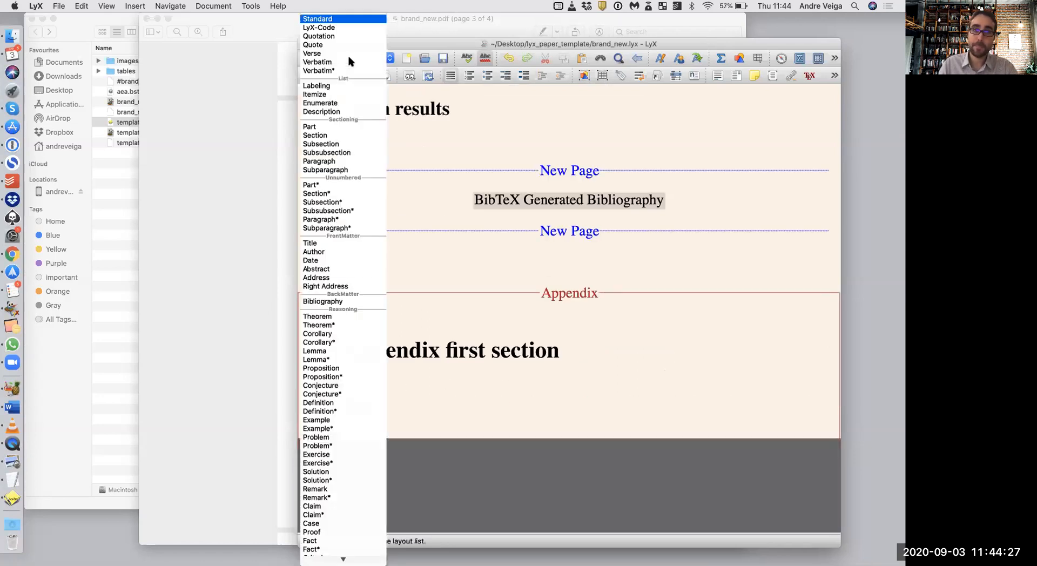
click(340, 136)
key(Return)
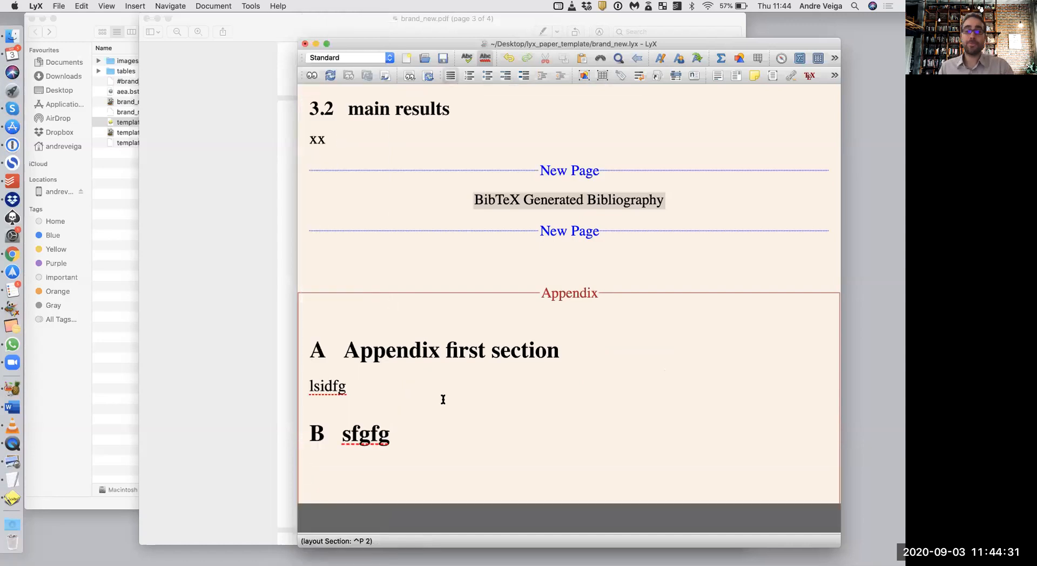
key(BackSpace)
key(Return)
text(sss)
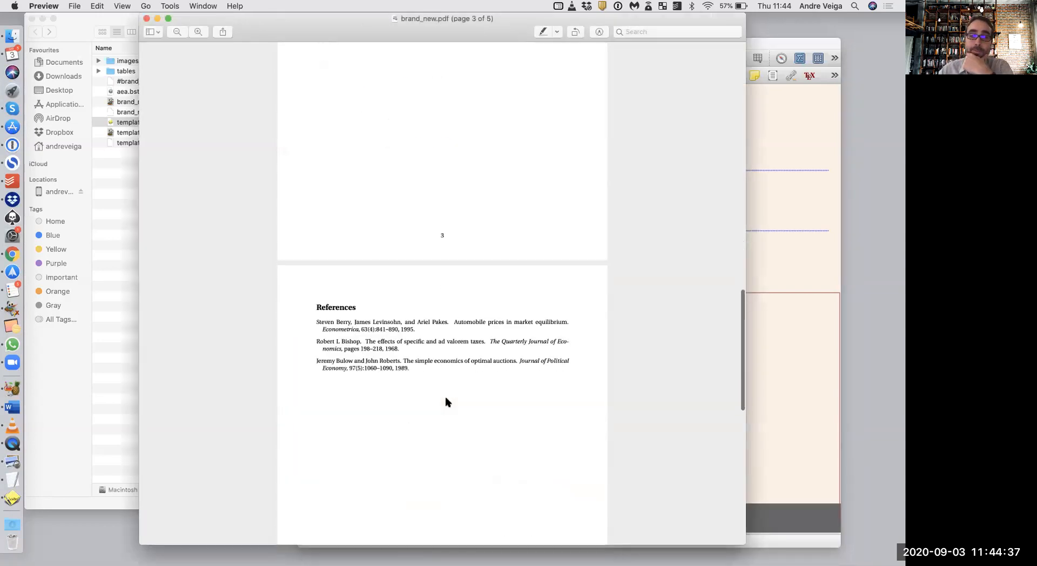
Check the references page and the appendix sections in the PDF preview
scroll(446, 400, down, 10)
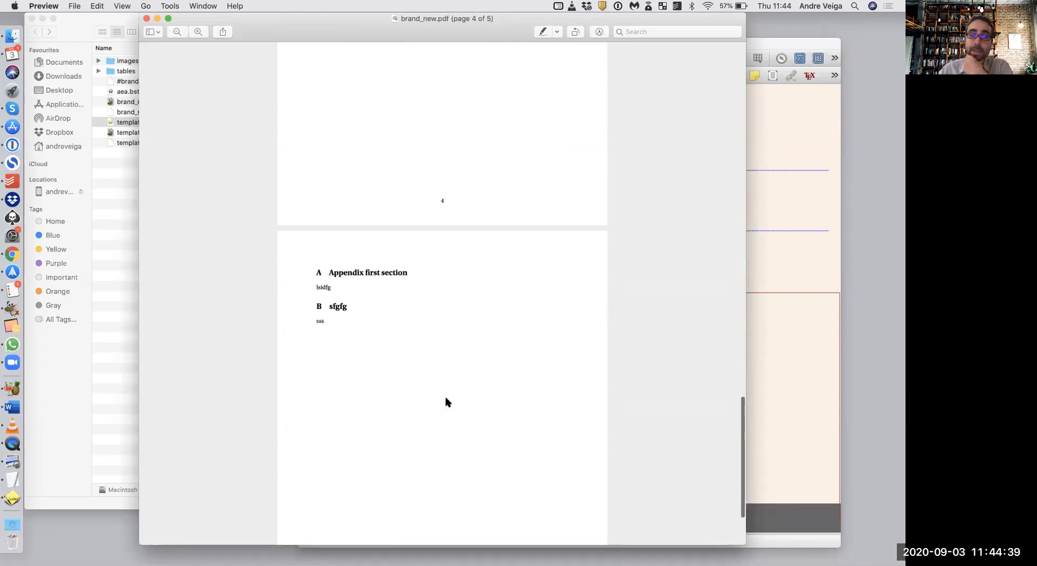
scroll(446, 400, up, 4)
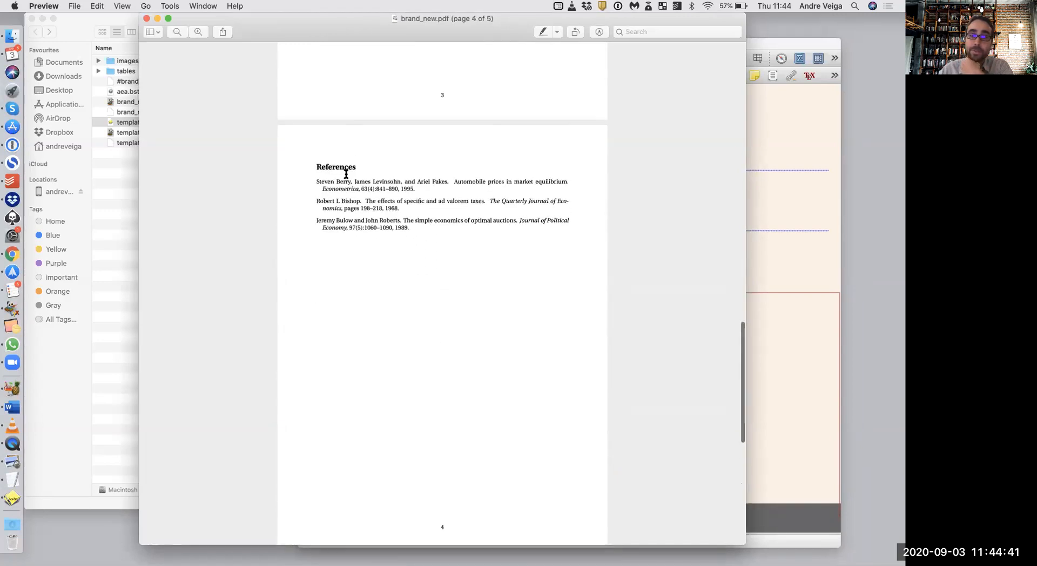
scroll(347, 227, down, 5)
scroll(345, 322, down, 3)
scroll(344, 313, up, 5)
scroll(344, 314, up, 4)
scroll(343, 310, up, 2)
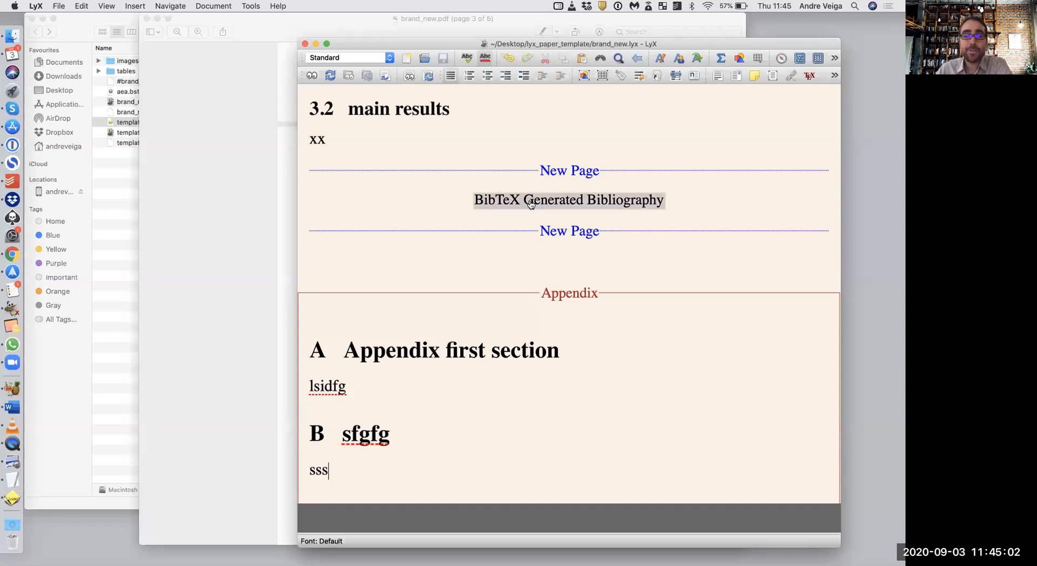
click(117, 163)
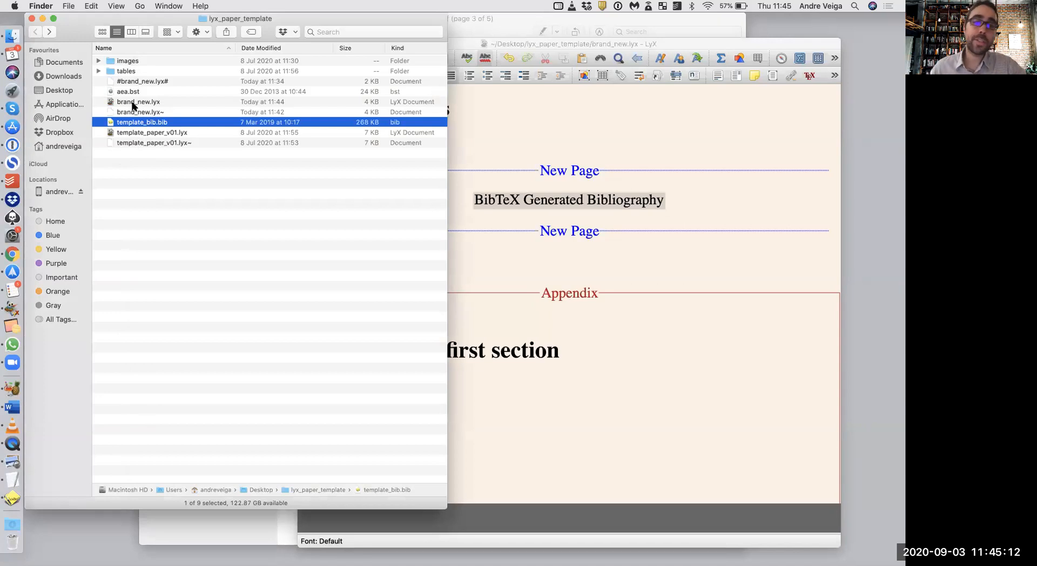
click(527, 203)
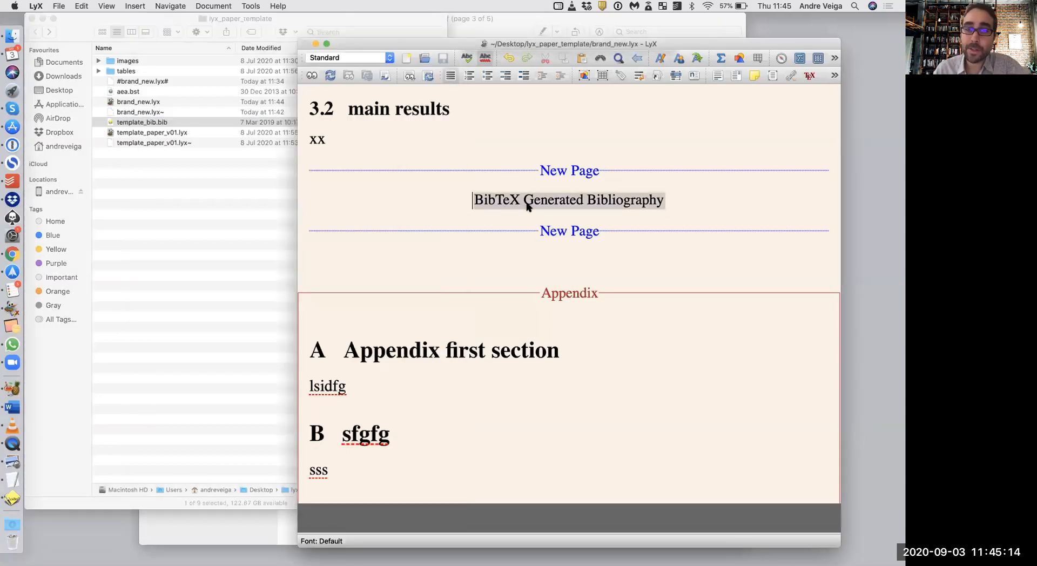
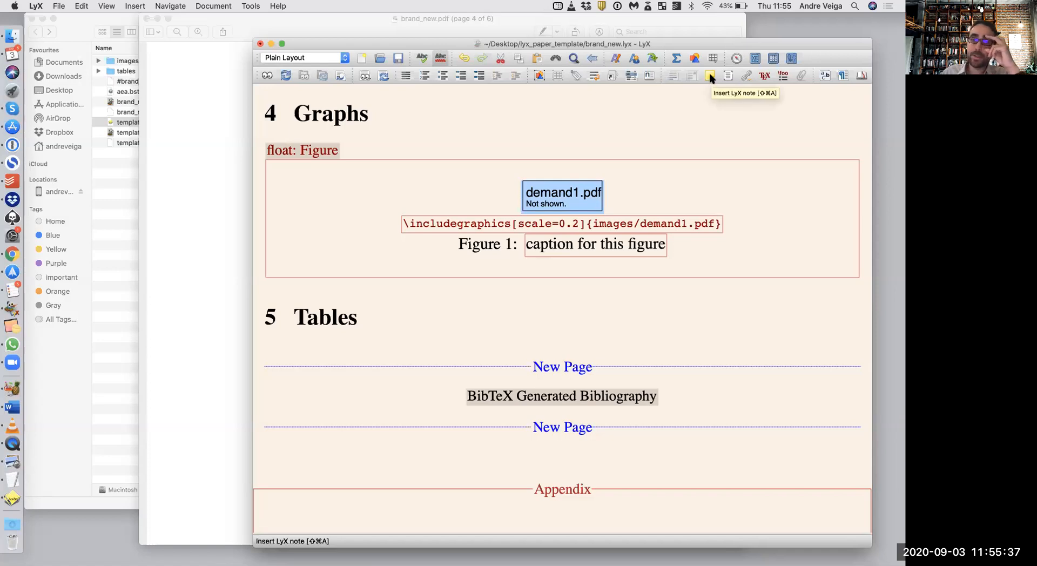
Try to wrap the demand1.pdf graphic in the figure float in a LyX note
click(710, 78)
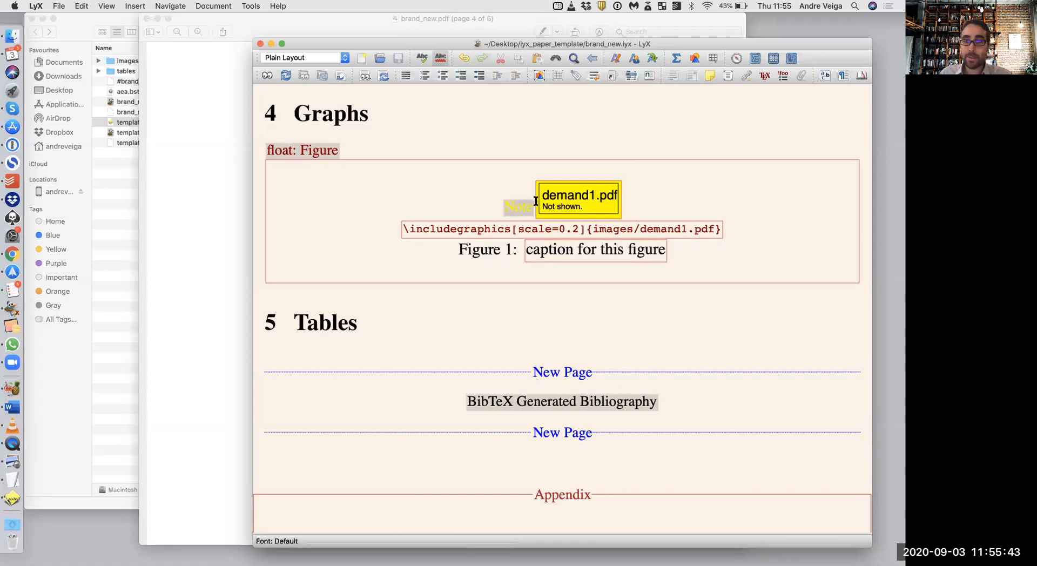
key(super+z)
Save the document and check in the PDF preview where the figure falls relative to the Graphs section and the references
key(super+s)
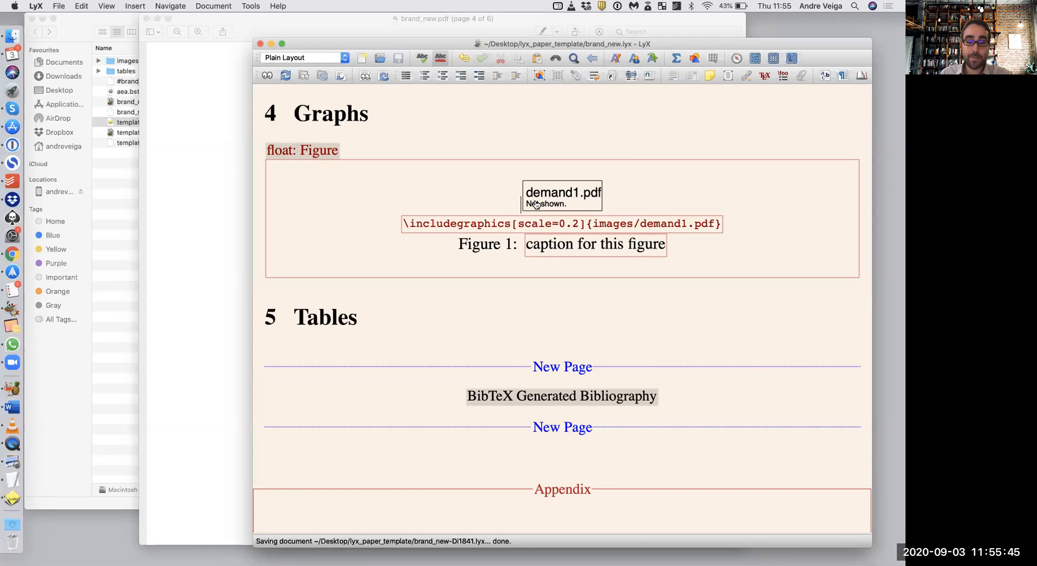
key(super+Tab)
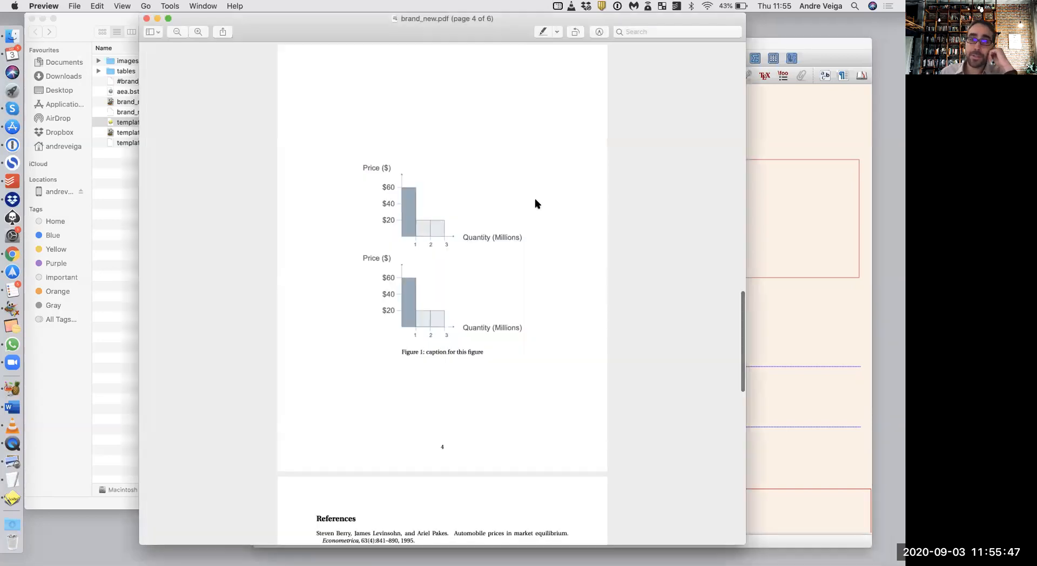
scroll(535, 201, down, 2)
scroll(535, 200, up, 5)
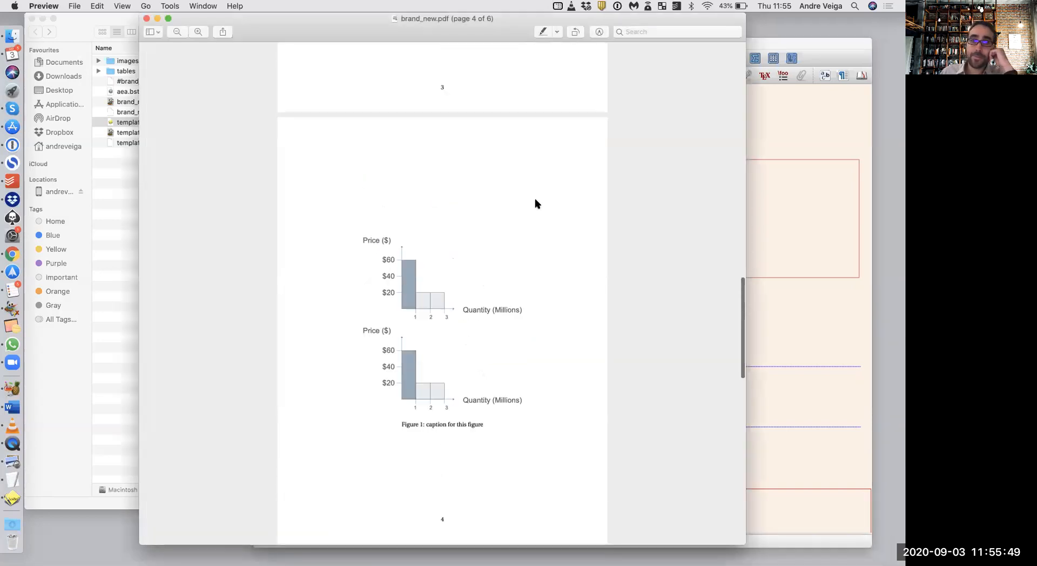
scroll(535, 203, down, 10)
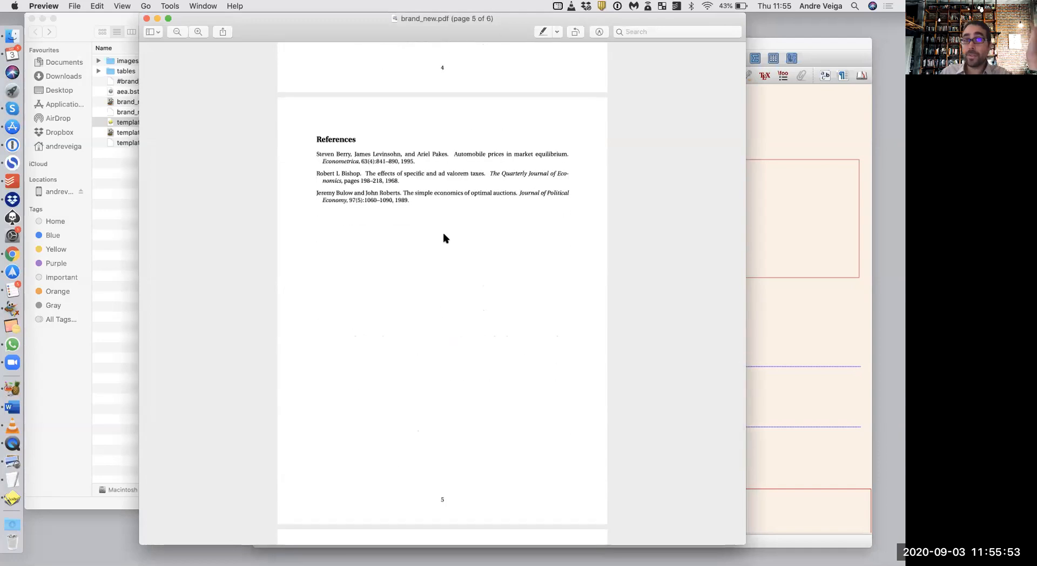
scroll(444, 238, up, 5)
scroll(444, 238, up, 5)
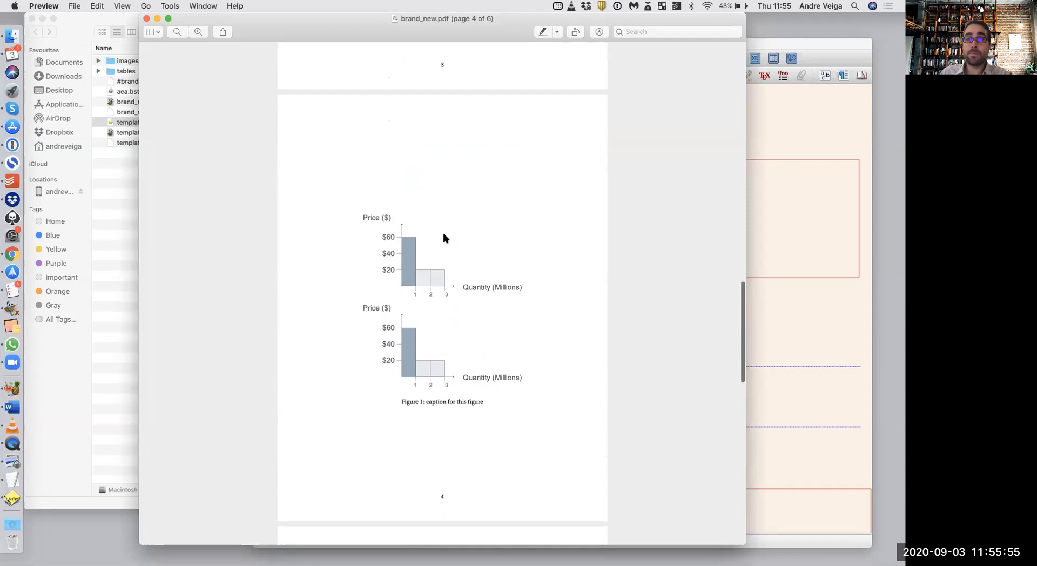
scroll(444, 236, up, 5)
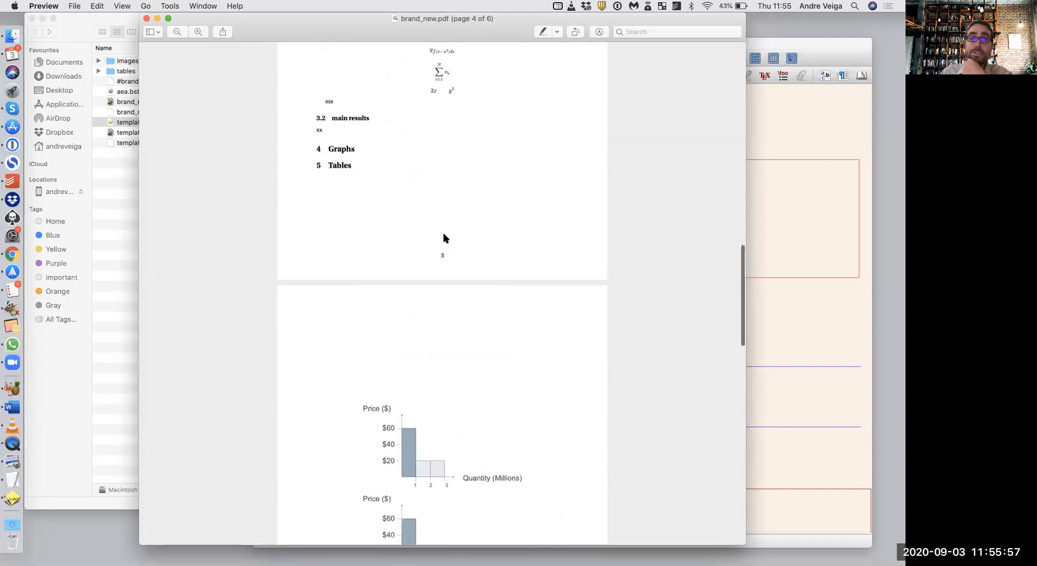
Add the line "Notice that the relationship $f(x)=2^x + 5$ holds." below "sss" in the model setup, with the formula as raw TeX code
click(794, 185)
scroll(574, 189, up, 3)
scroll(574, 189, up, 5)
click(564, 379)
key(Return)
key(super+l)
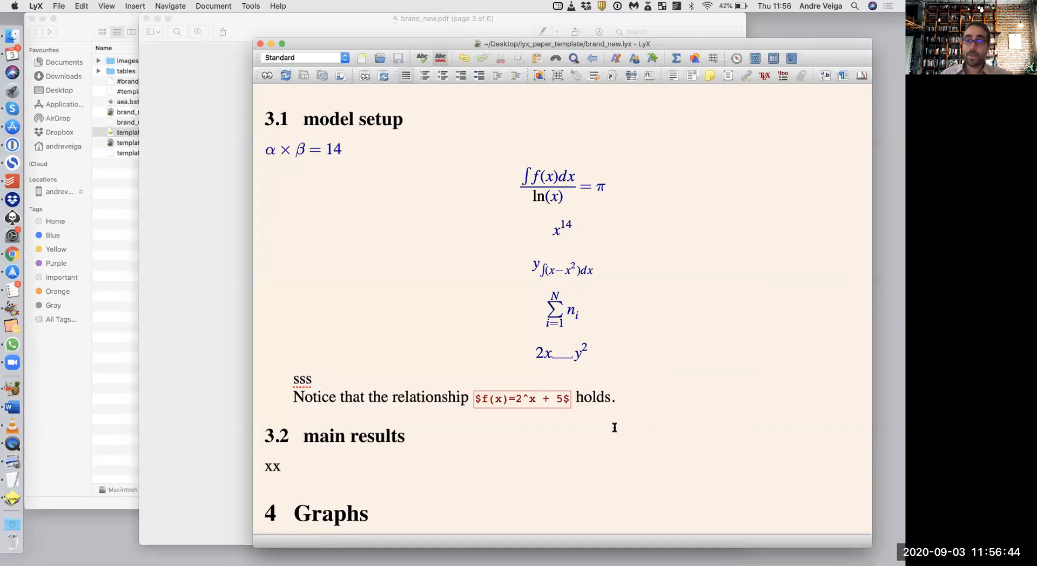
Place the text cursor inside the TeX code of the new sentence, just before f(x)
click(295, 398)
drag(294, 398, 469, 398)
click(469, 398)
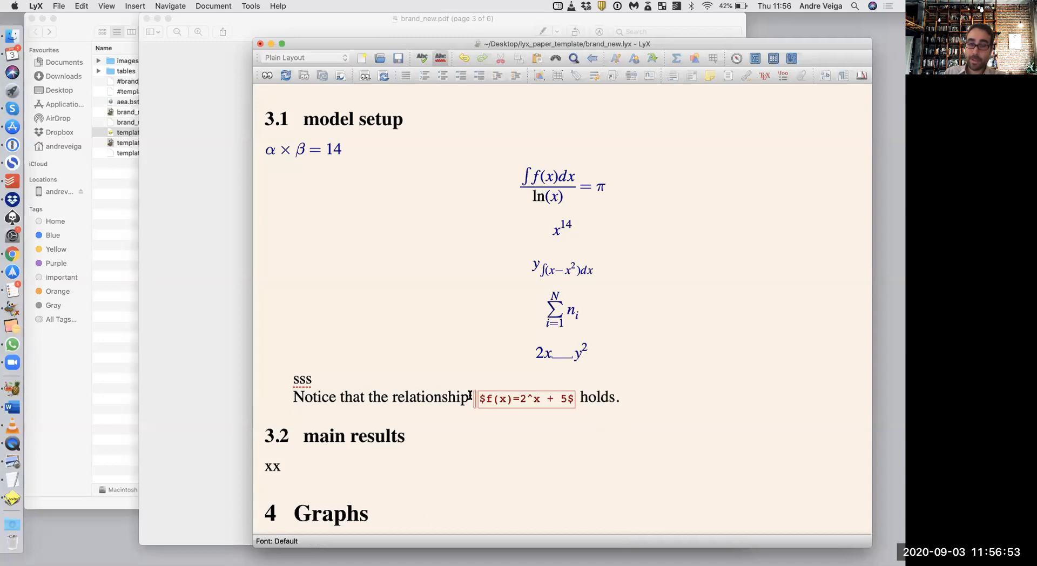
key(Right)
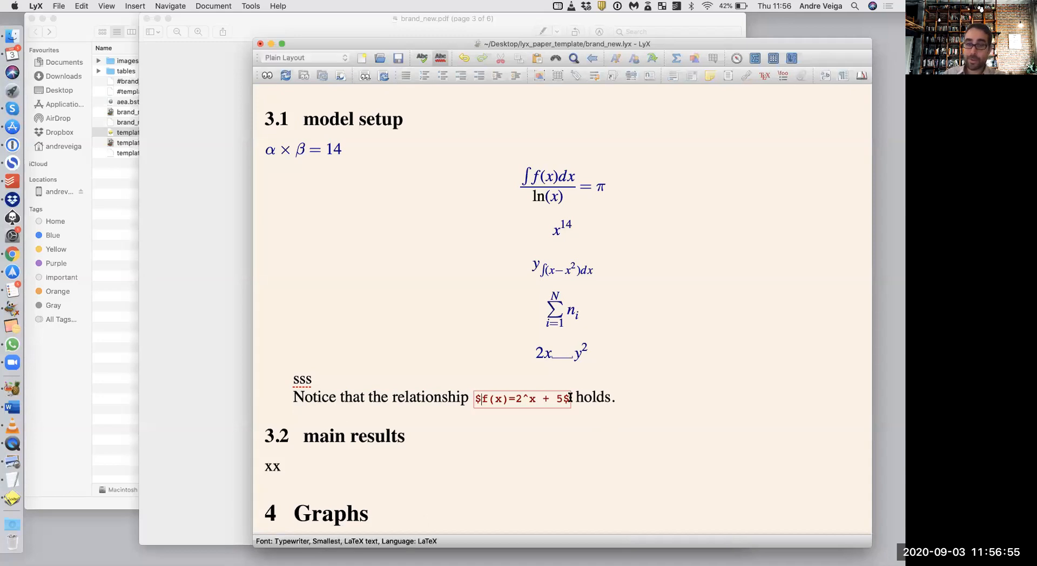
Remove the spaces around the plus sign in the sentence's TeX code so it reads $f(x)=2^x+5$
click(556, 400)
key(BackSpace)
key(Left)
key(BackSpace)
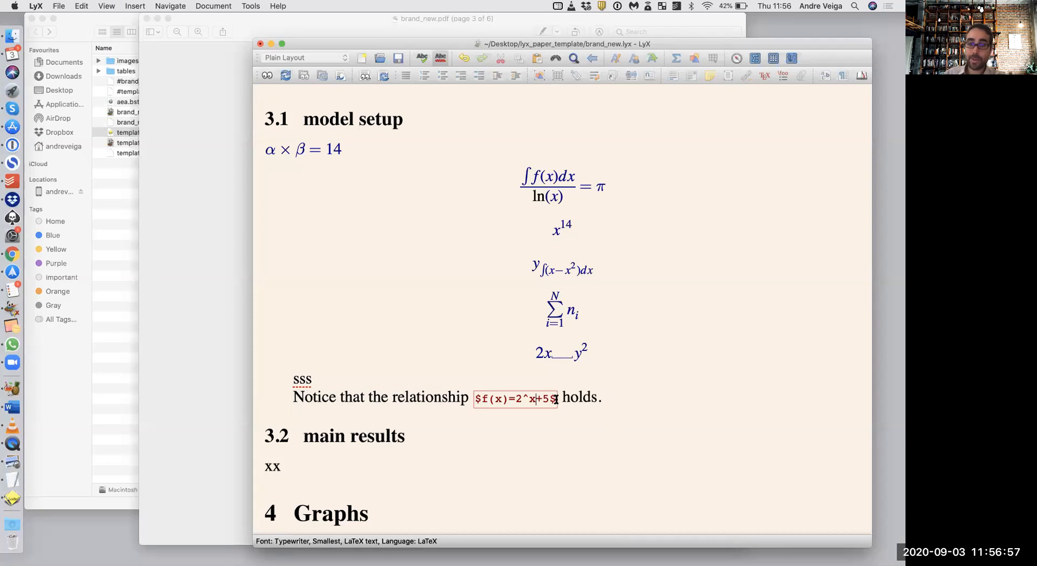
Save the document and check in the PDF preview how the sentence with the TeX formula is typeset
click(570, 398)
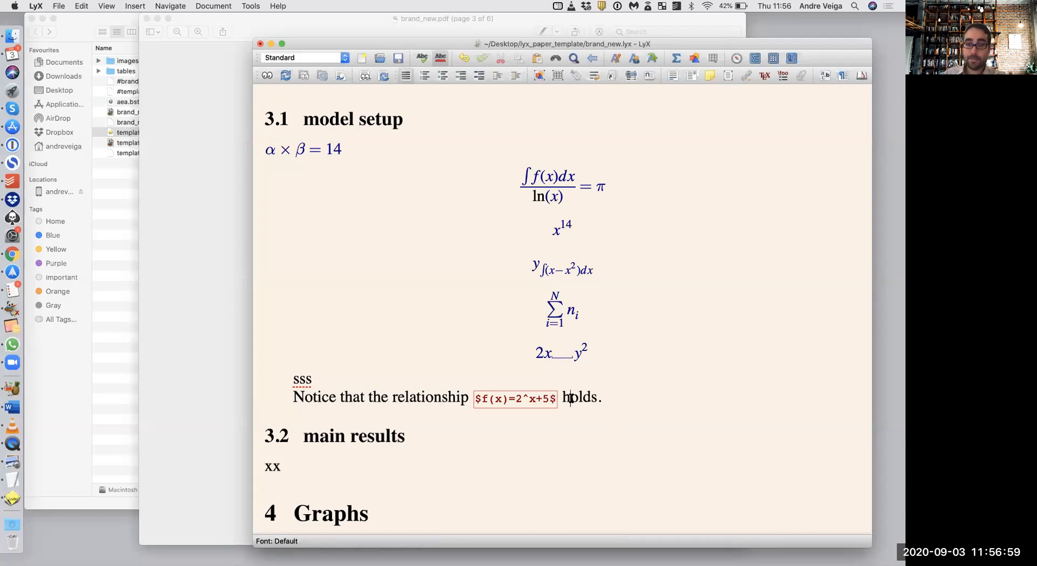
key(super+s)
key(super+r)
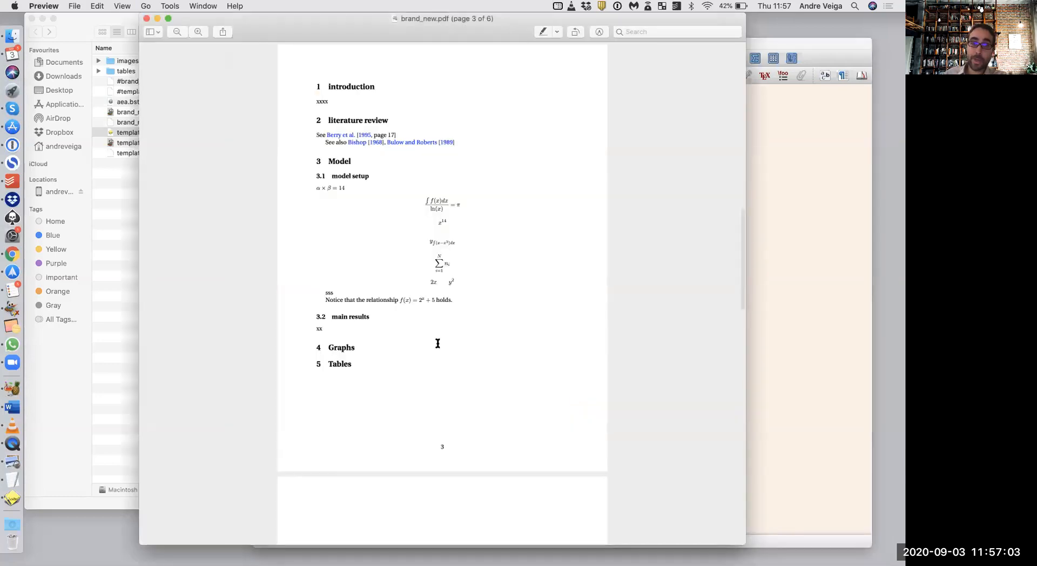
drag(316, 298, 485, 300)
click(484, 301)
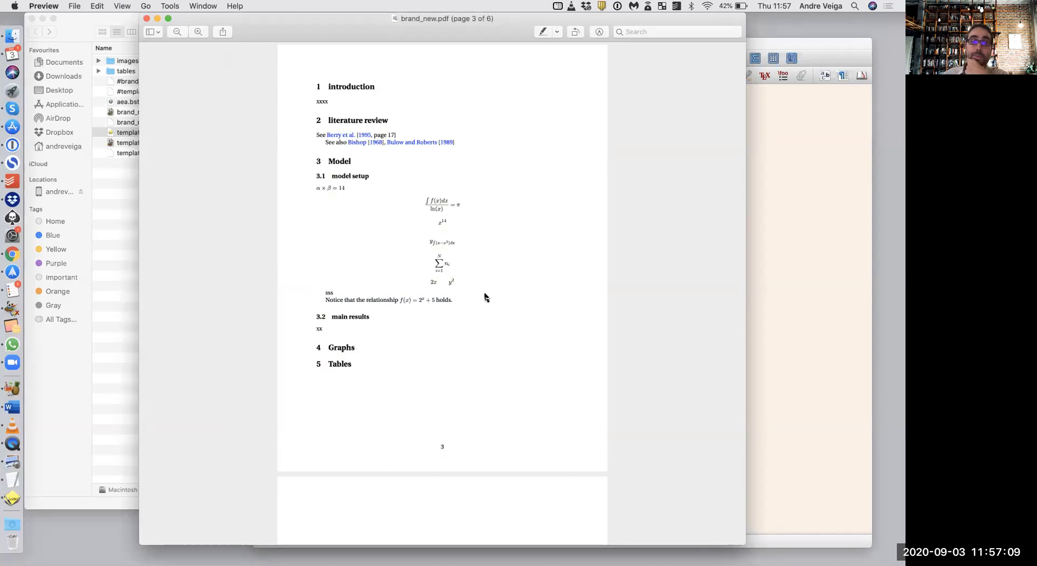
Switch back to LyX and review the document source from the model setup down to the Tables section
click(775, 282)
scroll(613, 292, down, 10)
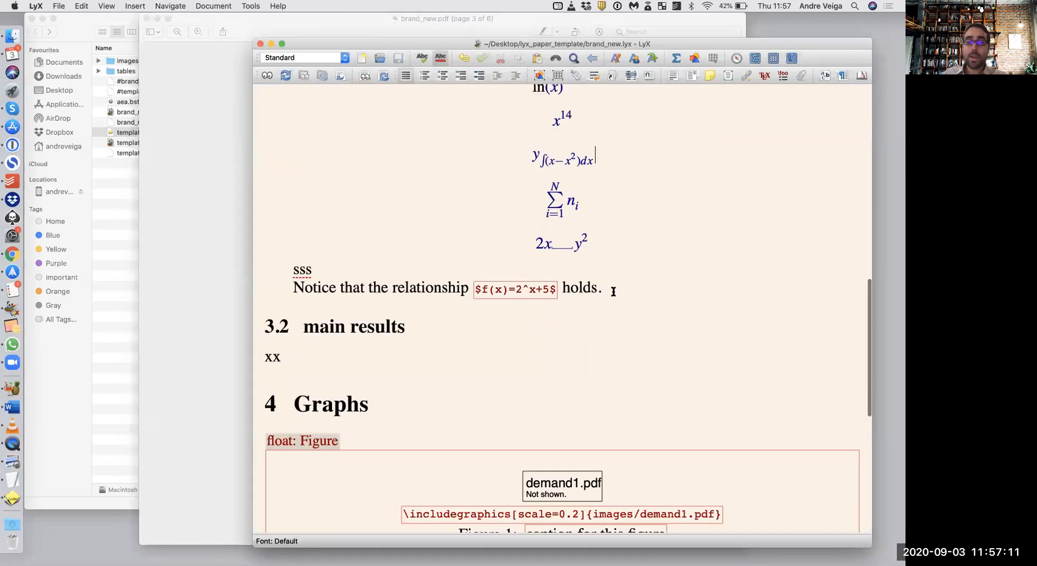
scroll(613, 291, up, 1)
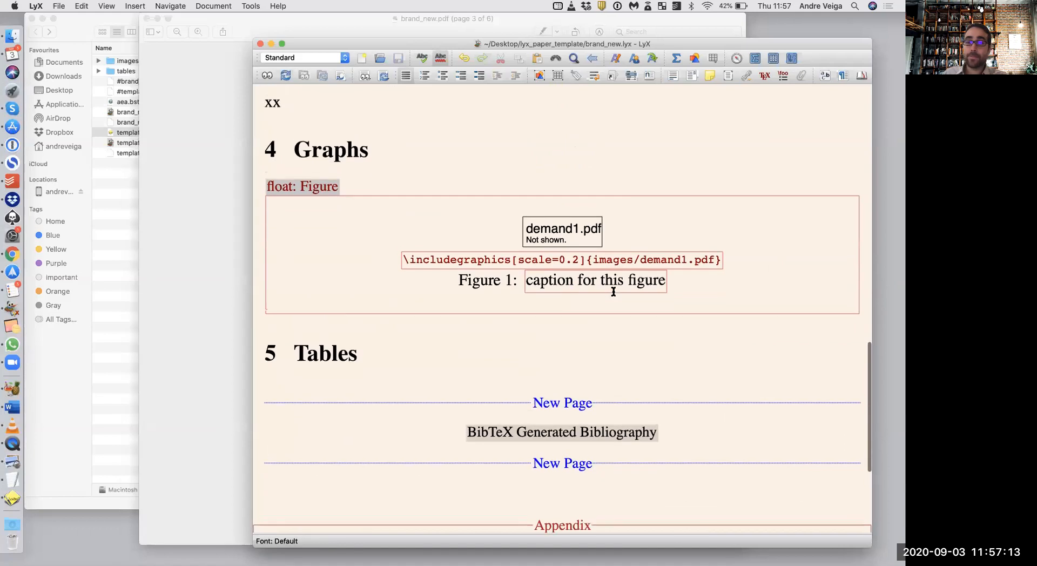
scroll(637, 291, up, 5)
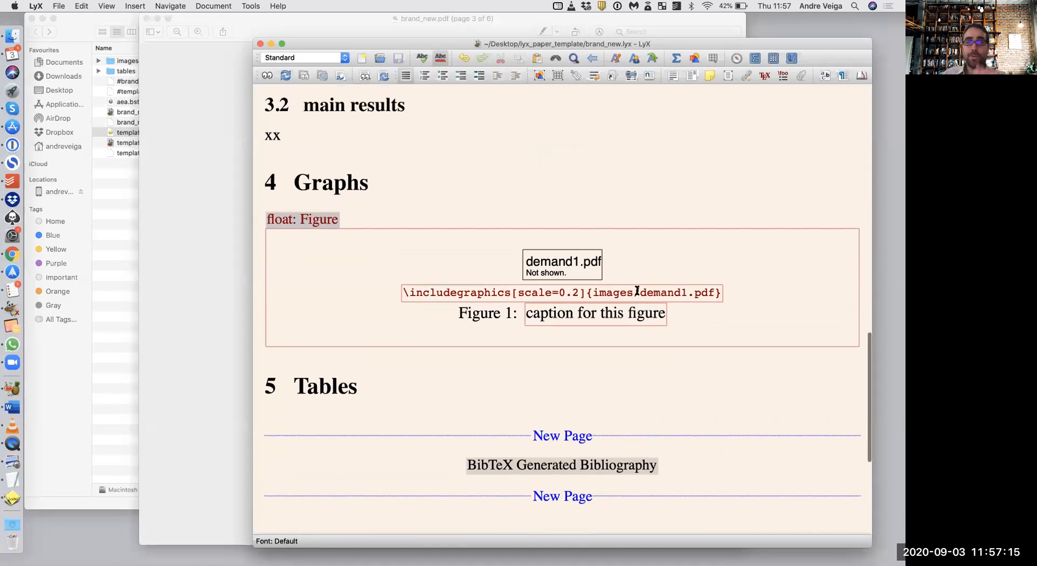
scroll(637, 290, up, 6)
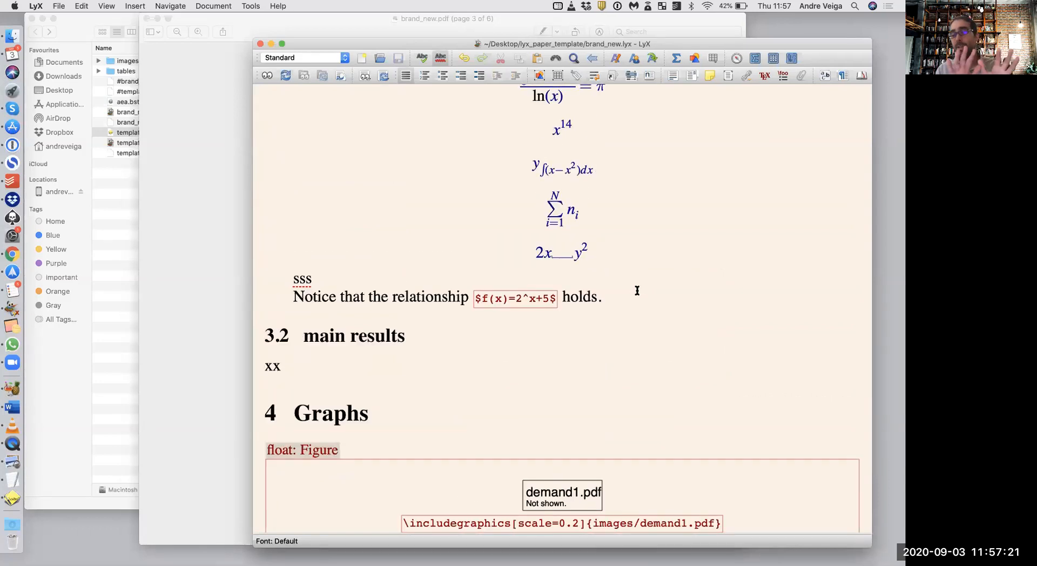
scroll(637, 291, up, 8)
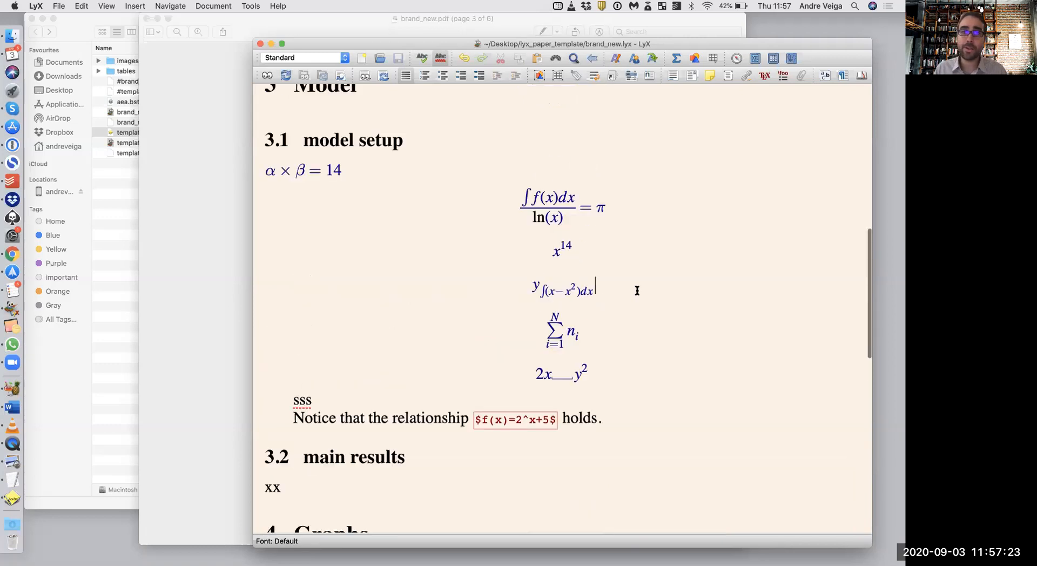
scroll(638, 291, down, 16)
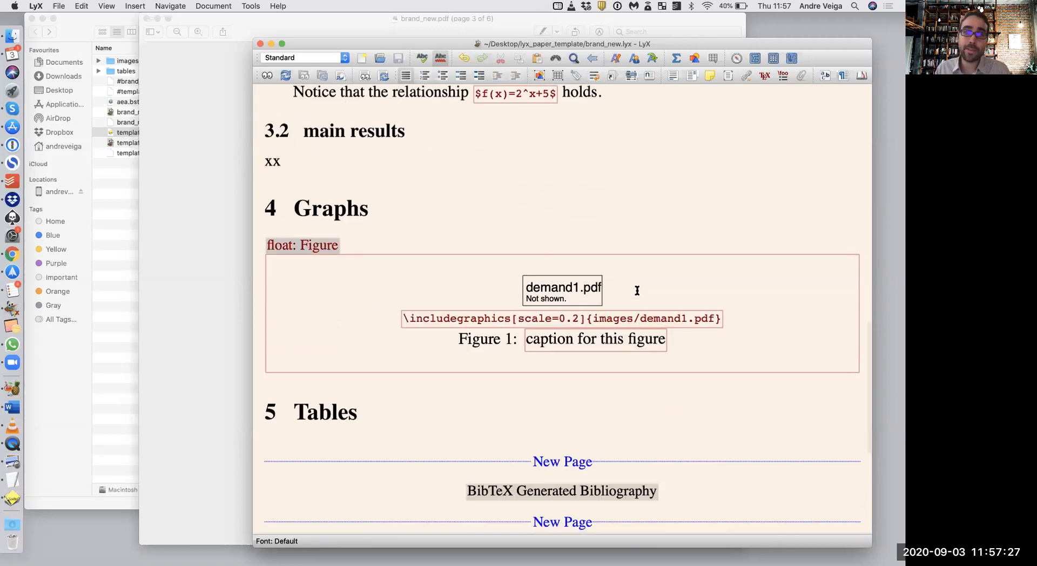
scroll(637, 291, down, 2)
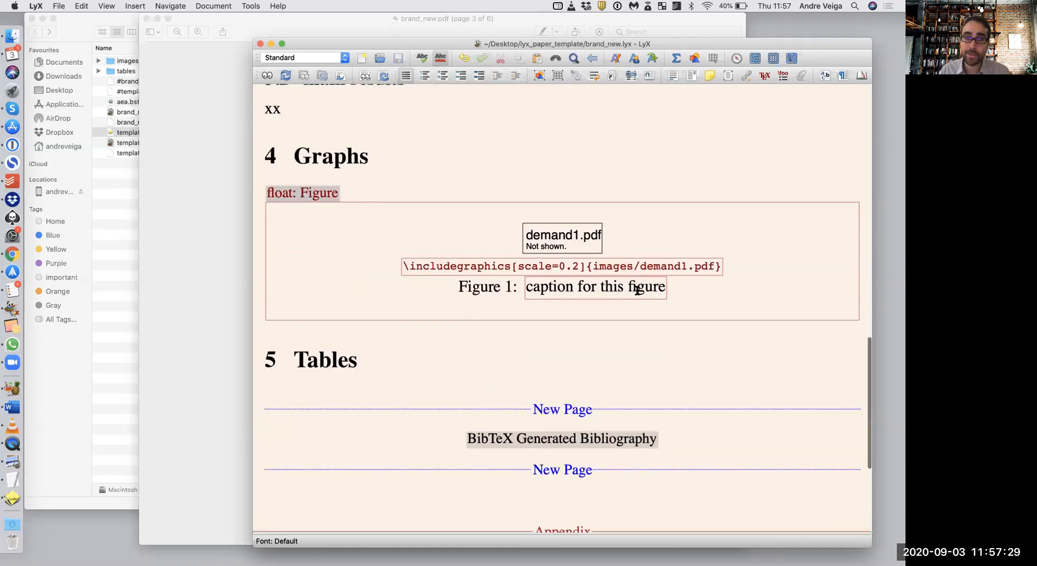
Insert a table float on a new line below the Tables heading
click(401, 363)
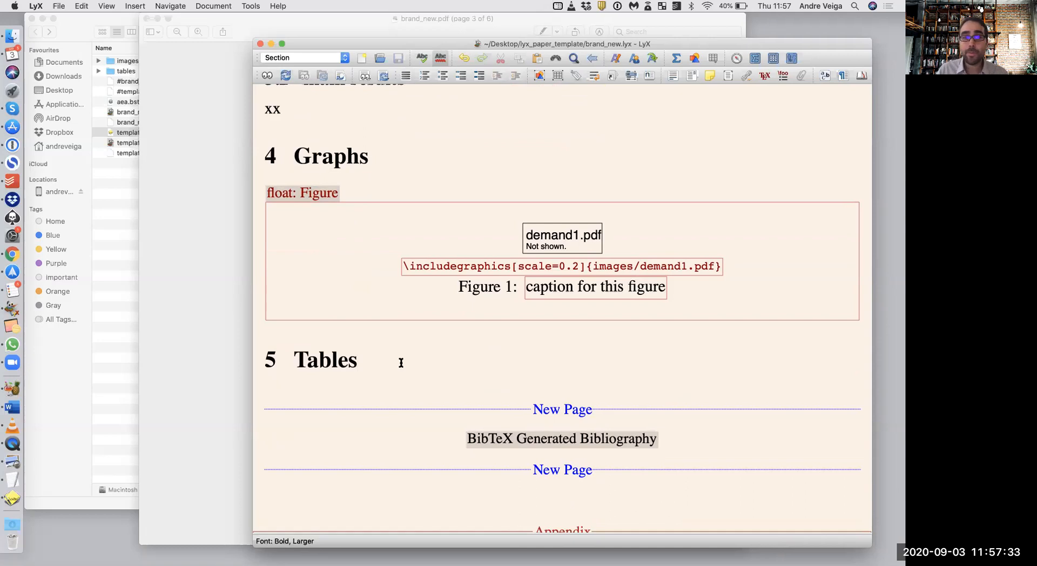
key(Return)
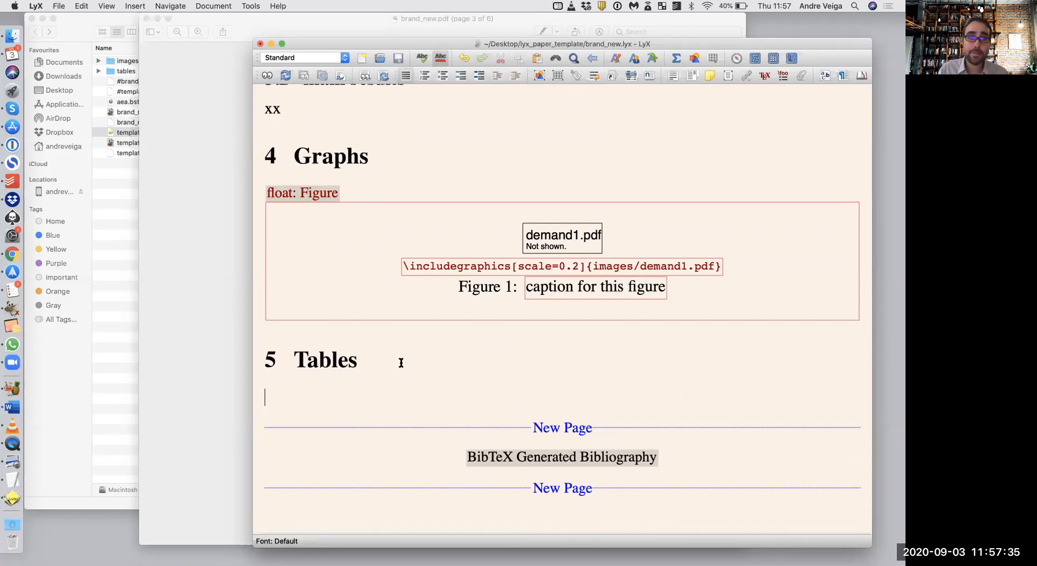
click(135, 7)
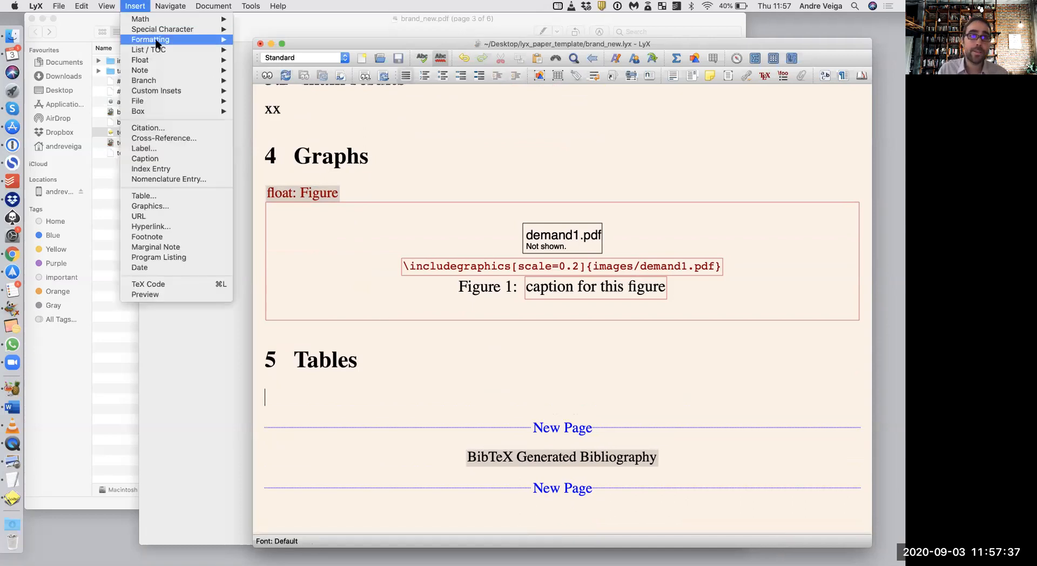
mouse_move(160, 59)
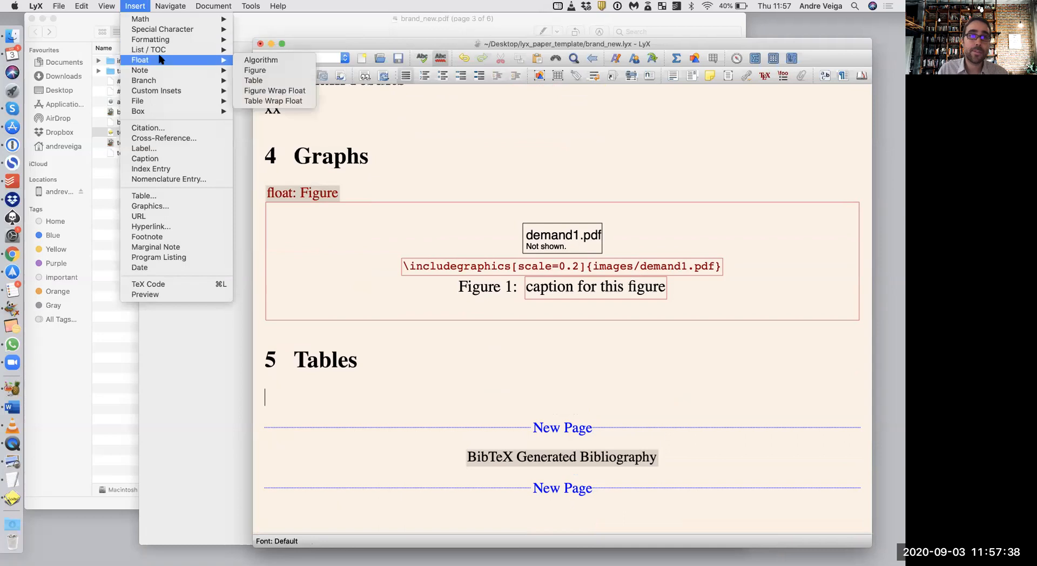
click(266, 80)
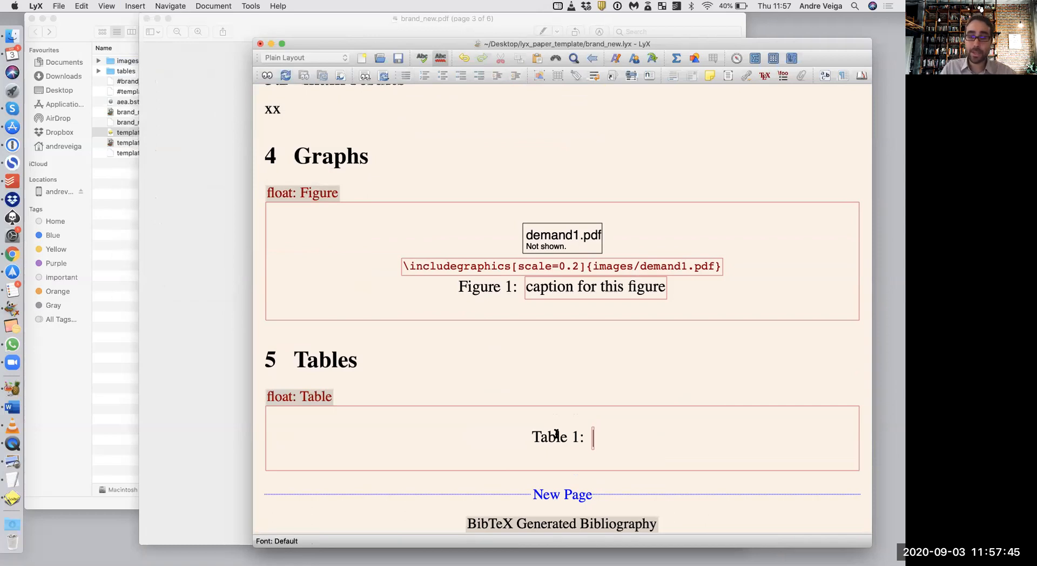
Give the table float the caption "caption for the table"
key(BackSpace)
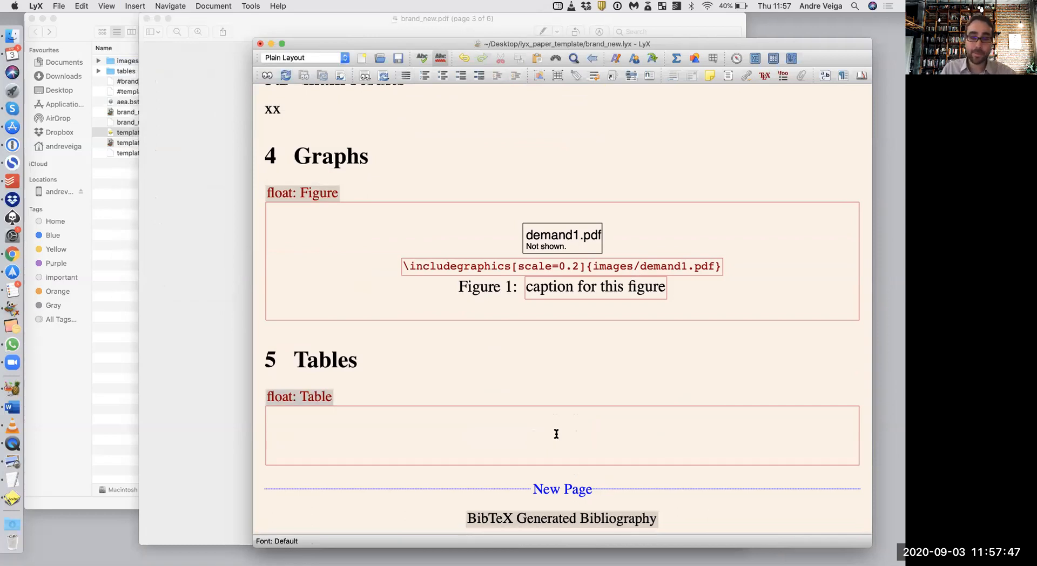
key(super+z)
text(caption )
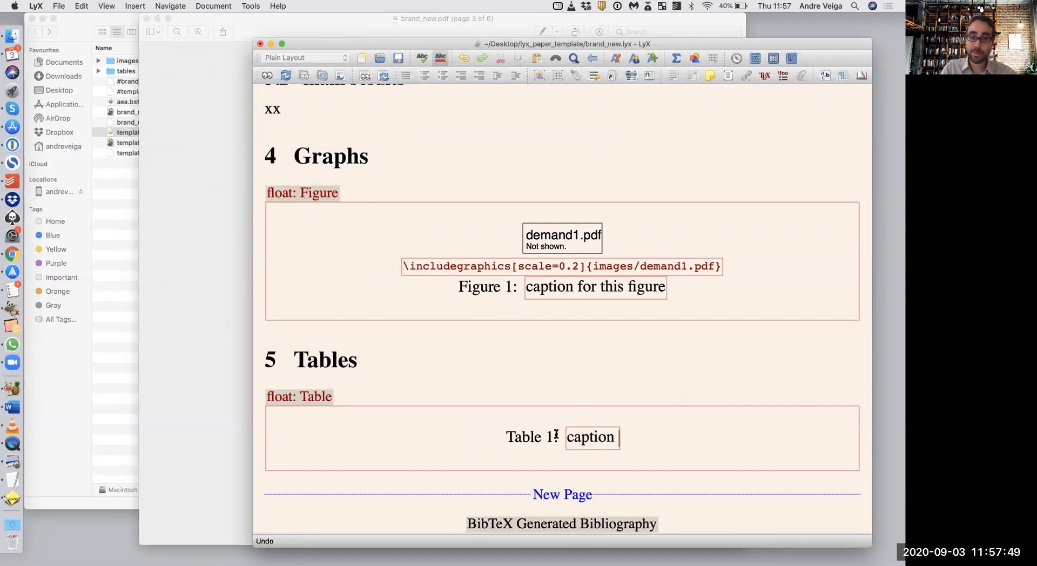
text(for the table)
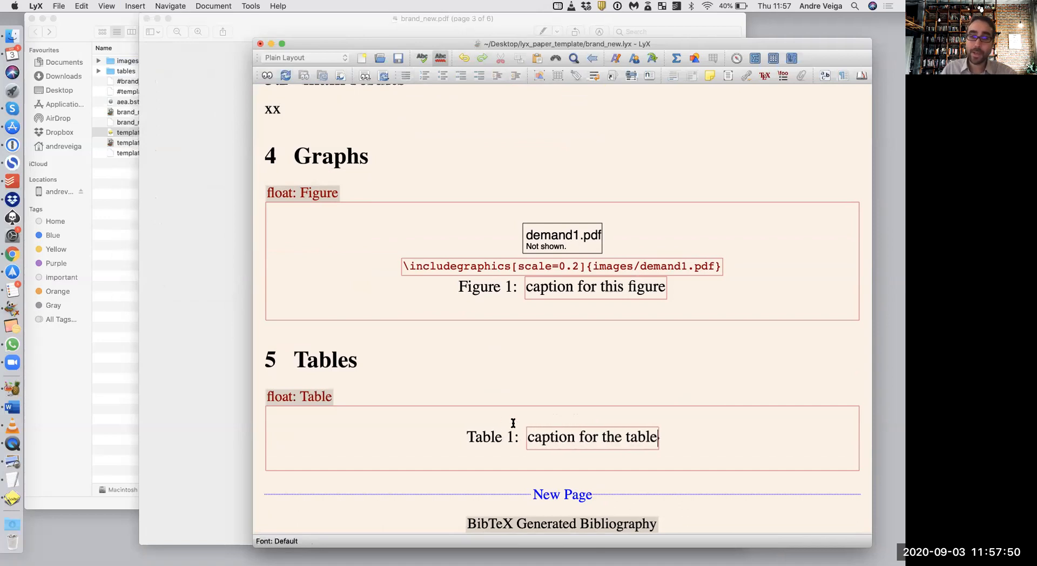
Try to add an empty line above the caption inside the table float
click(446, 433)
key(Return)
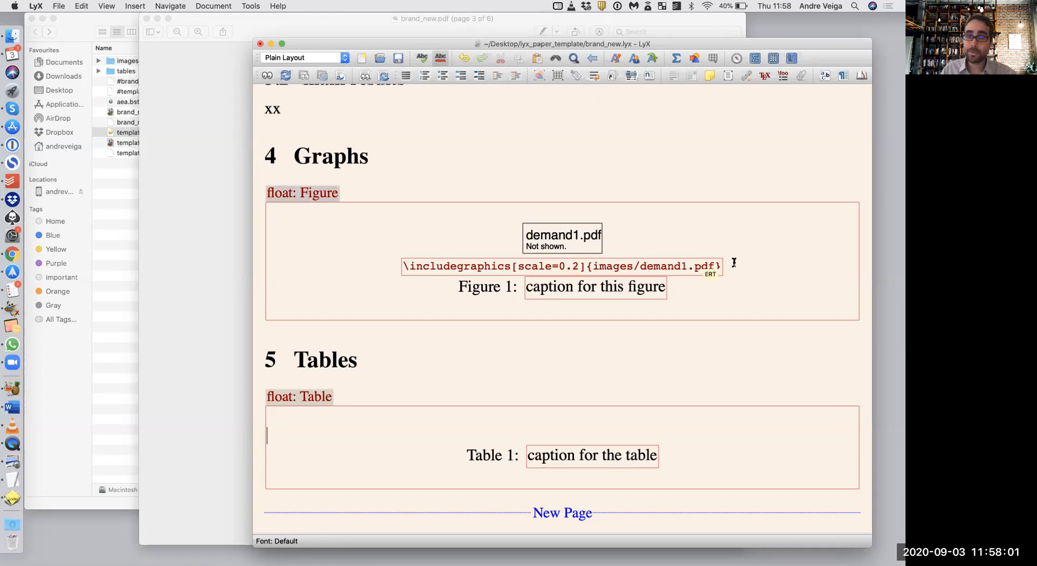
key(BackSpace)
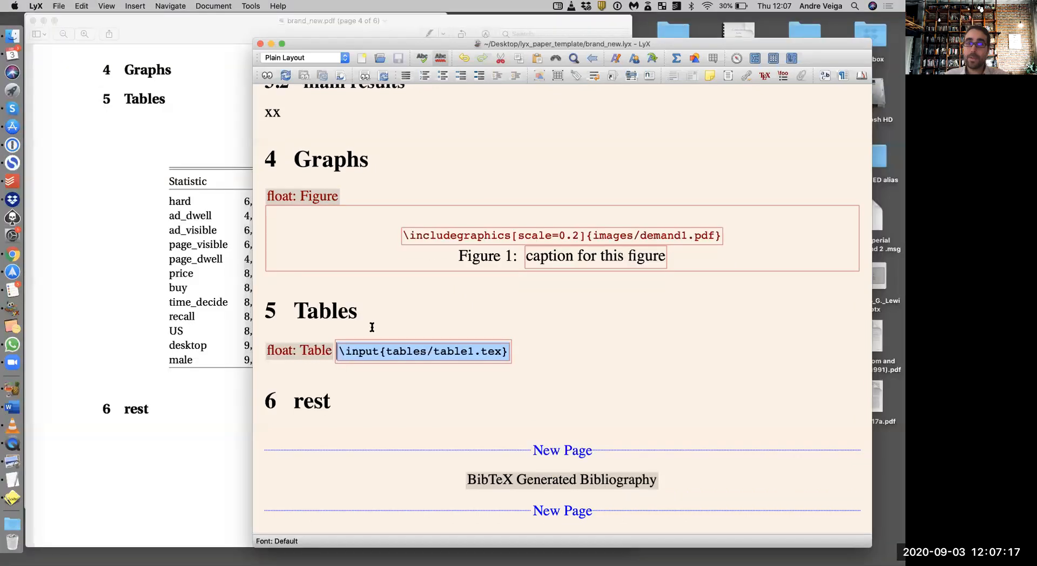
Review the placement options in the table float's settings and accept them with Here definitely
click(510, 352)
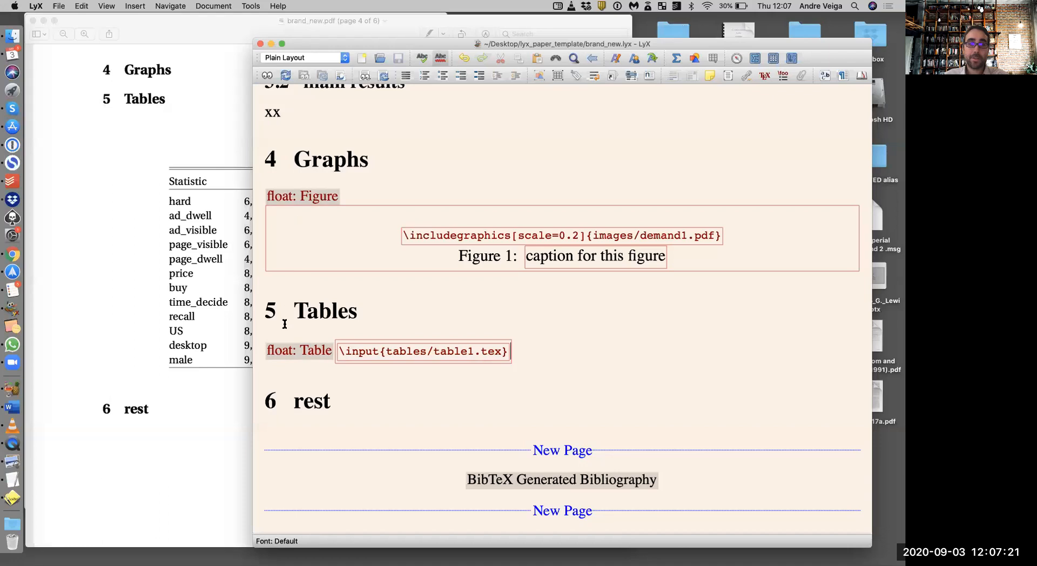
right_click(312, 355)
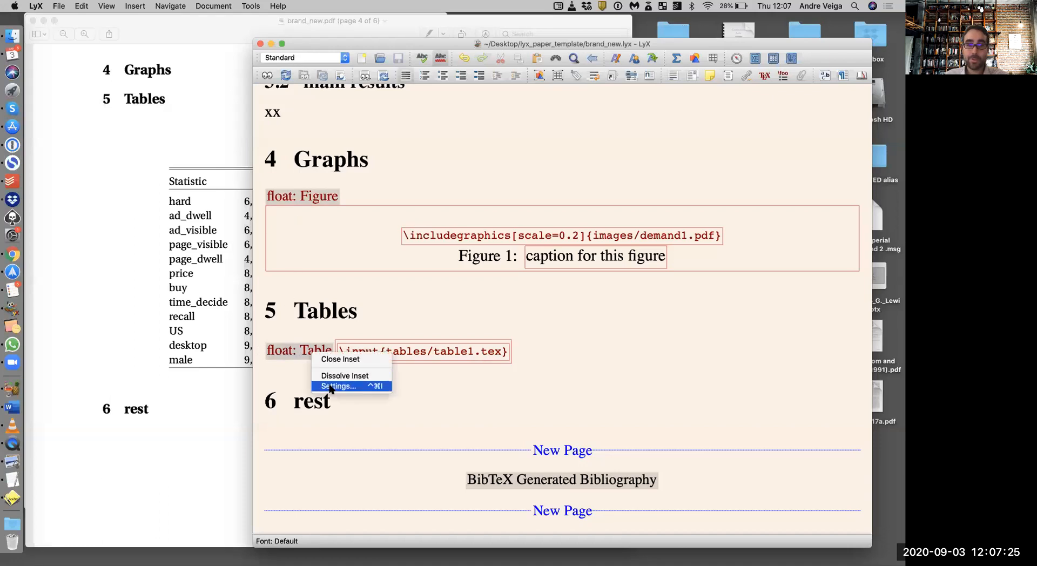
click(330, 388)
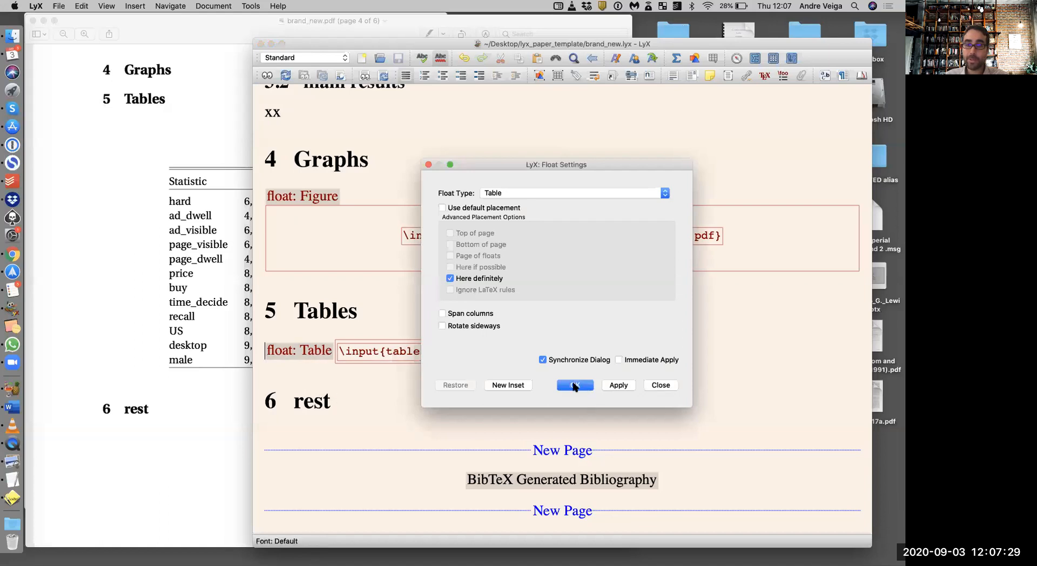
click(574, 385)
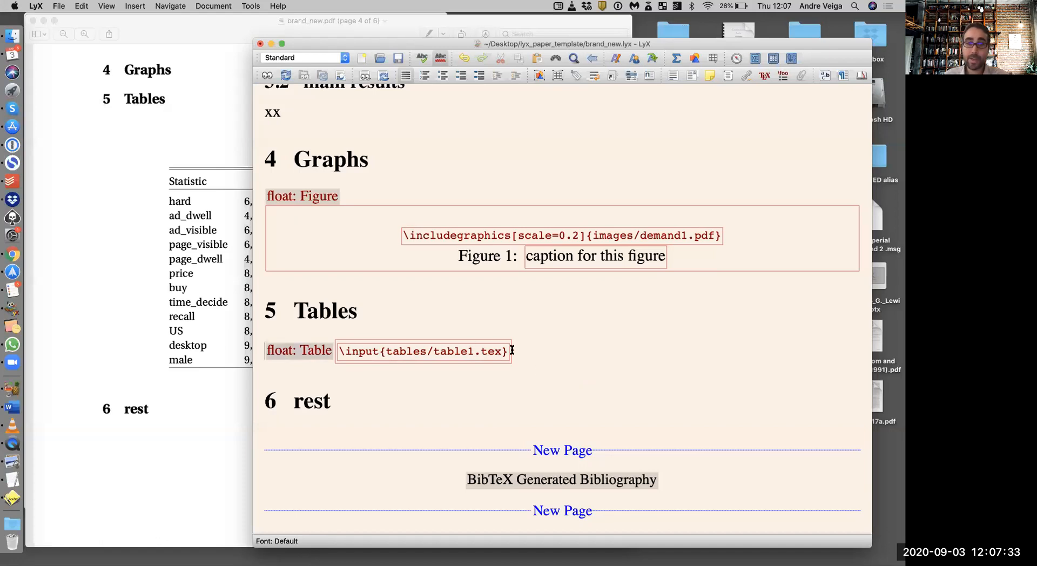
Compare the path in \input{tables/table1.tex} with the files in the lyx_paper_template folder and its tables subfolder in Finder
double_click(362, 352)
click(493, 350)
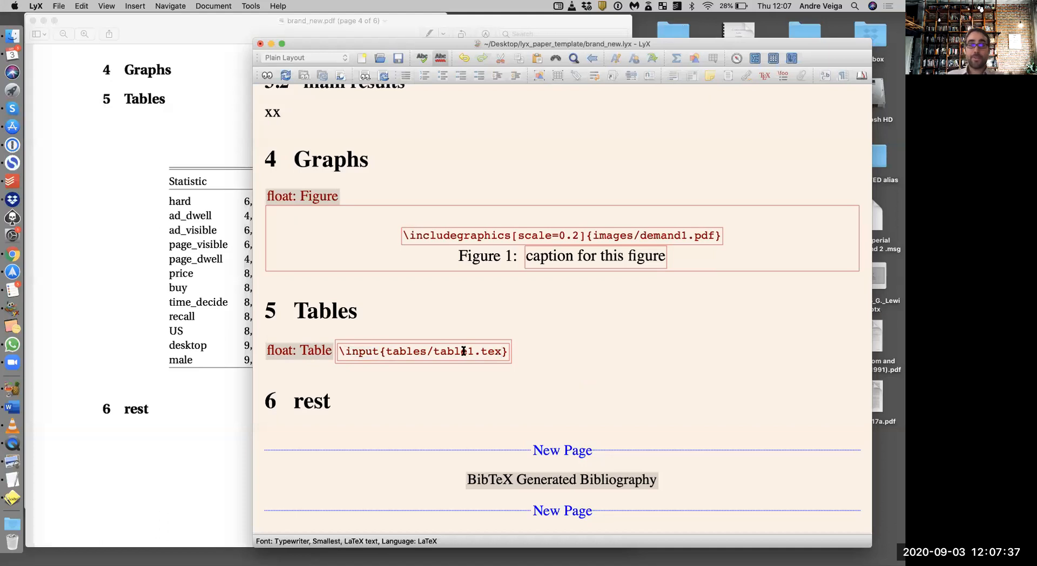
key(ctrl+Up)
click(131, 348)
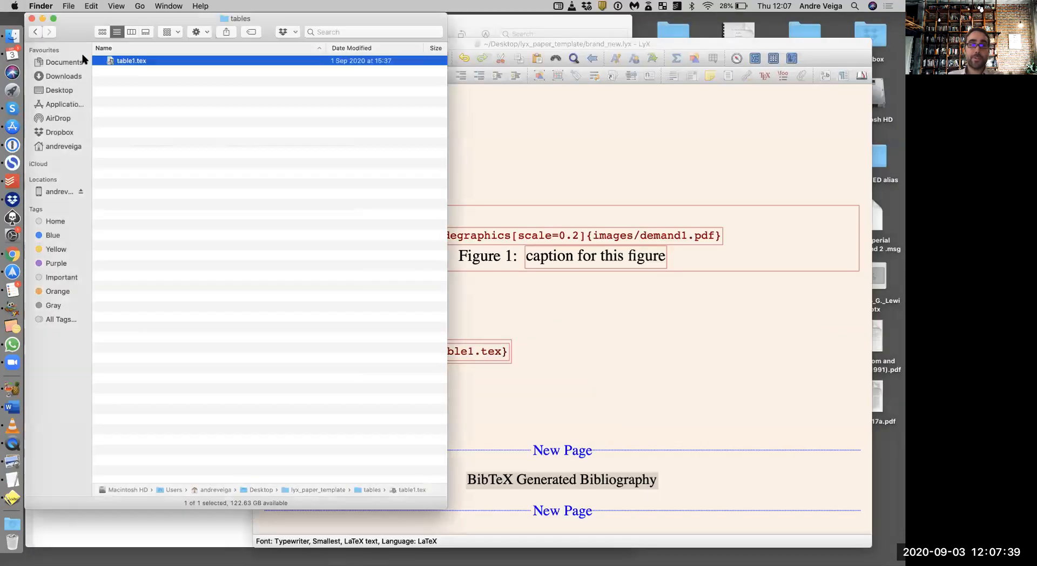
key(super+3)
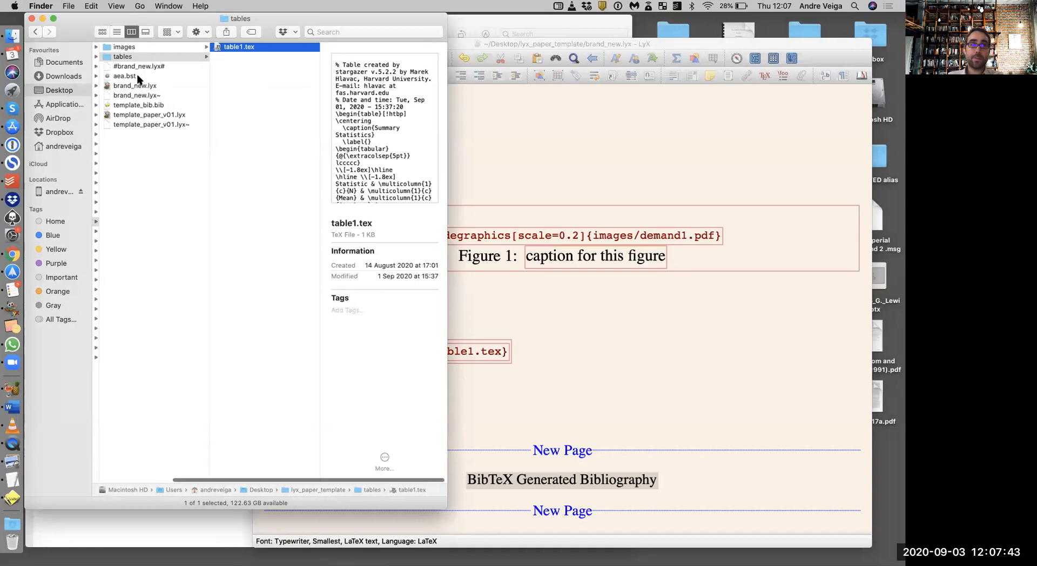
click(138, 77)
click(117, 31)
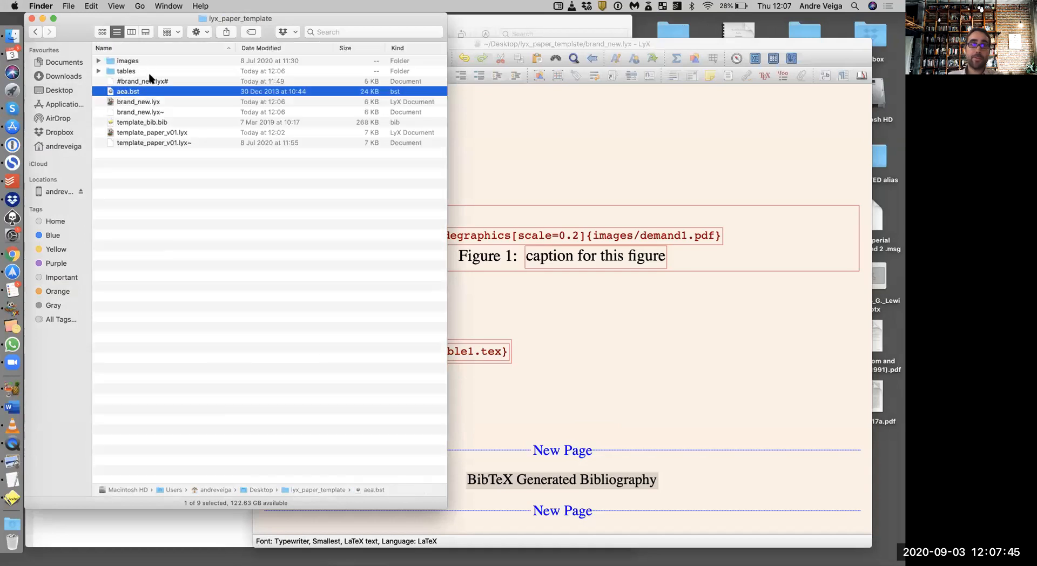
double_click(130, 70)
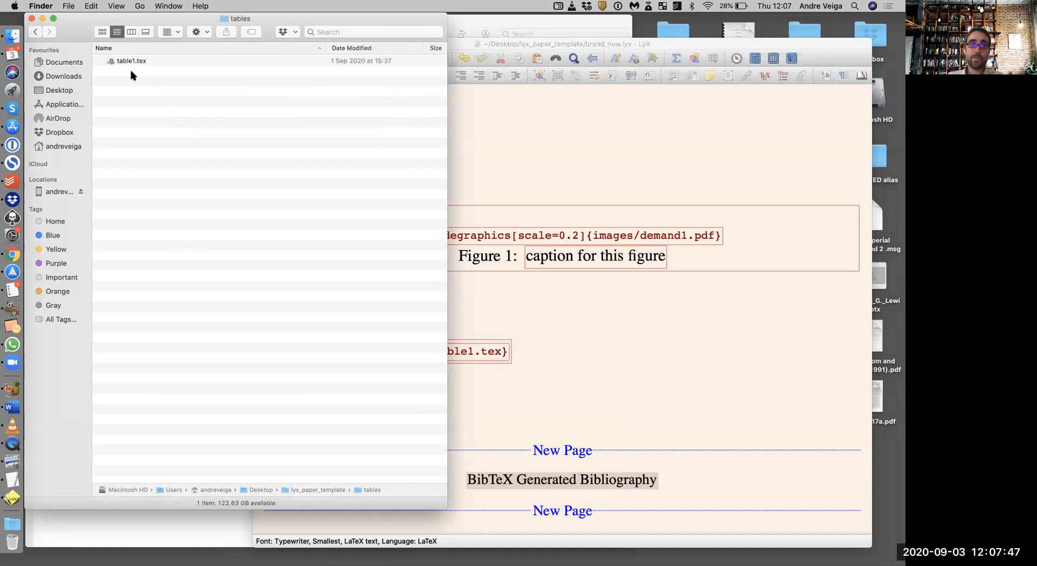
Save the LyX document, generate the PDF preview, show the output anyway, and examine the summary statistics table in the Tables section
click(531, 338)
key(super+s)
key(super+r)
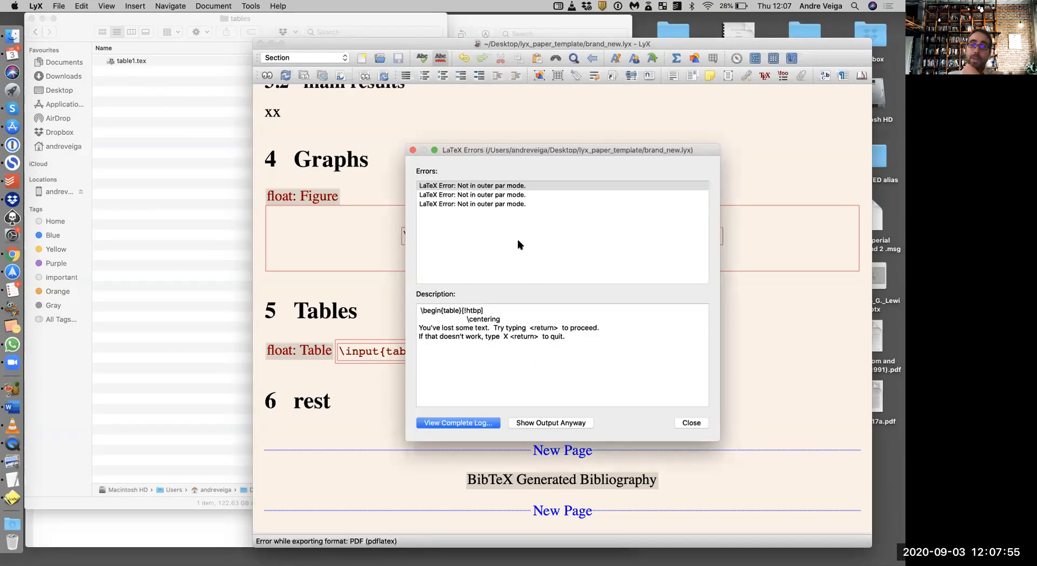
click(535, 424)
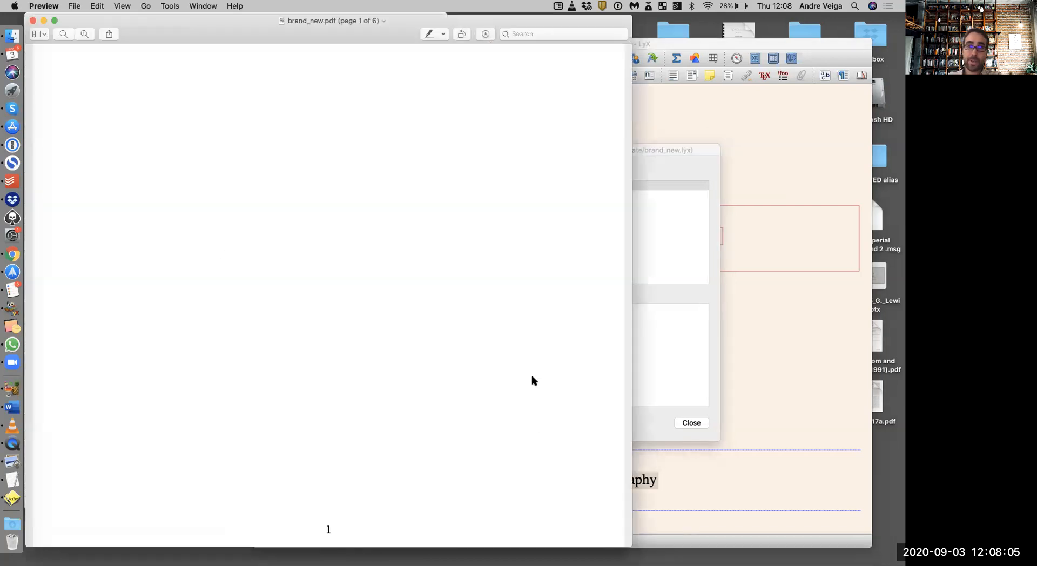
scroll(532, 381, down, 15)
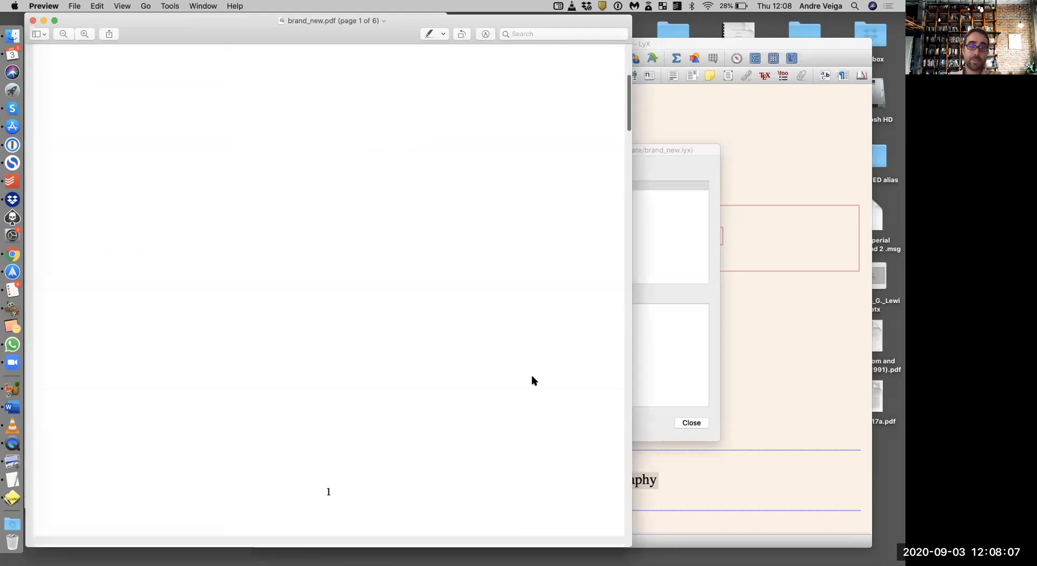
click(162, 358)
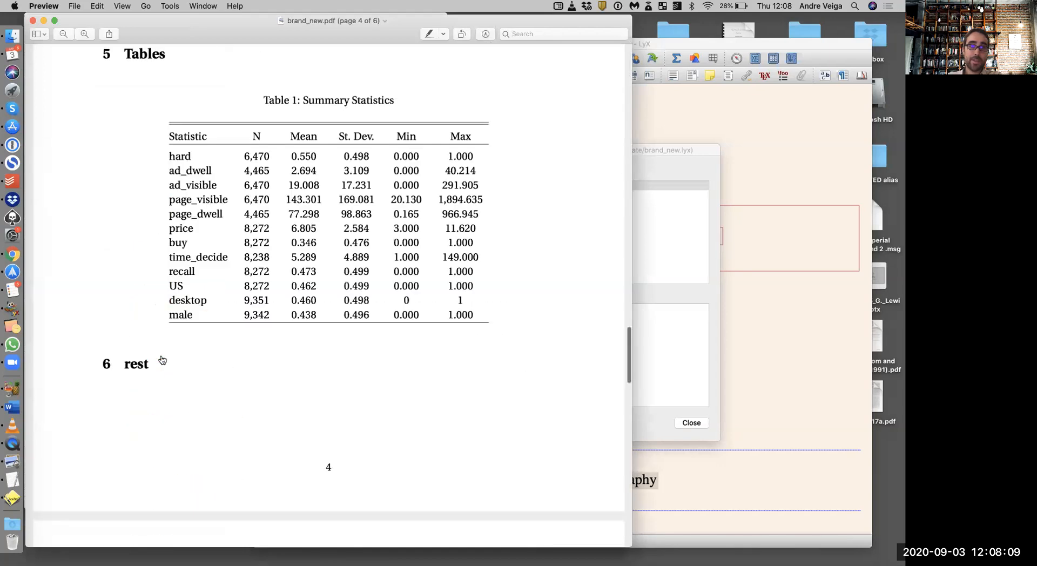
scroll(291, 273, down, 1)
scroll(290, 276, up, 1)
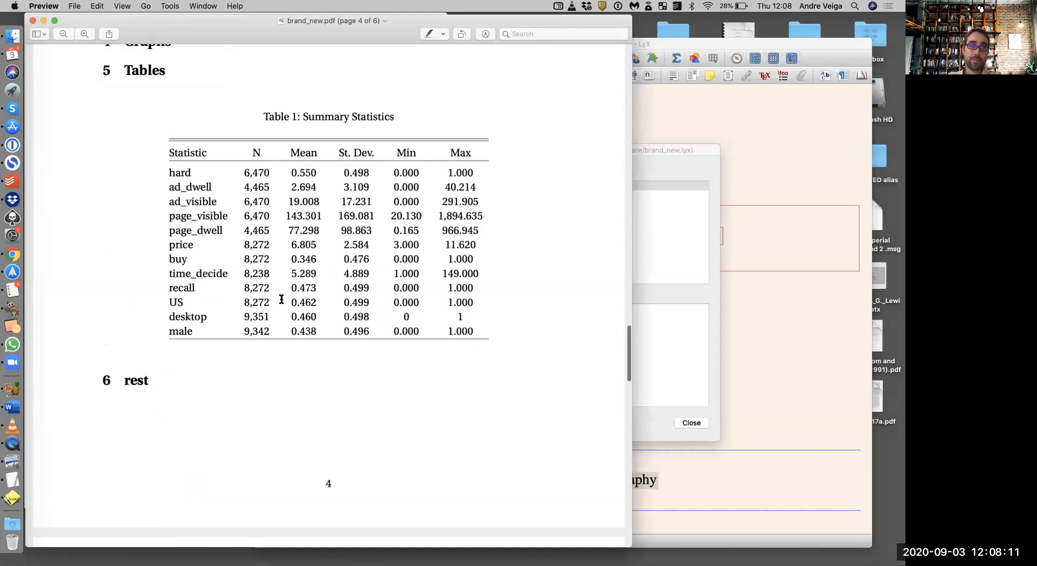
Copy the figure float's caption into the table float below \input{tables/table1.tex} and reword it to "caption for this table"
scroll(299, 299, up, 2)
click(755, 350)
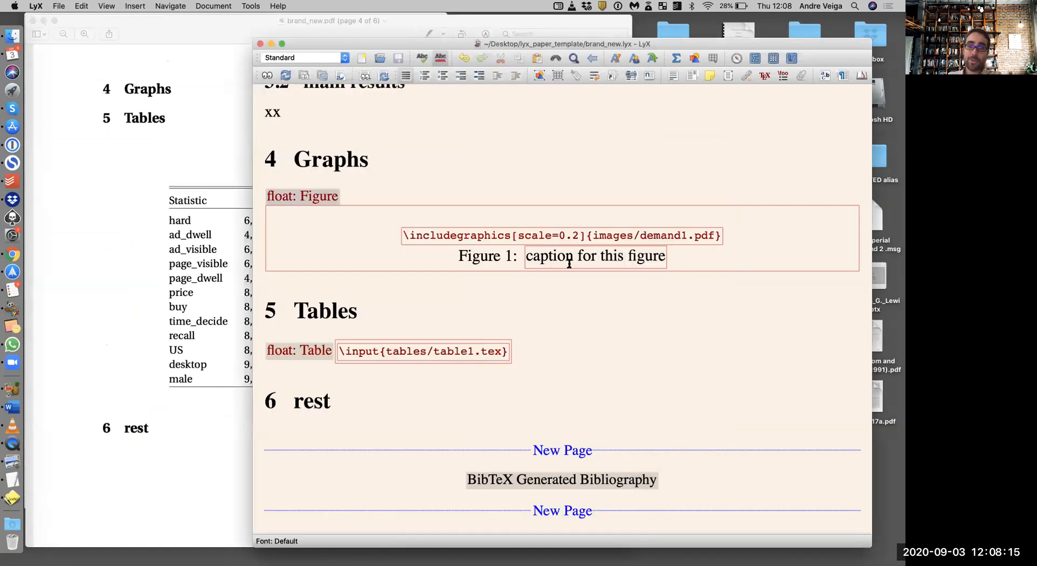
drag(572, 256, 465, 264)
key(super+c)
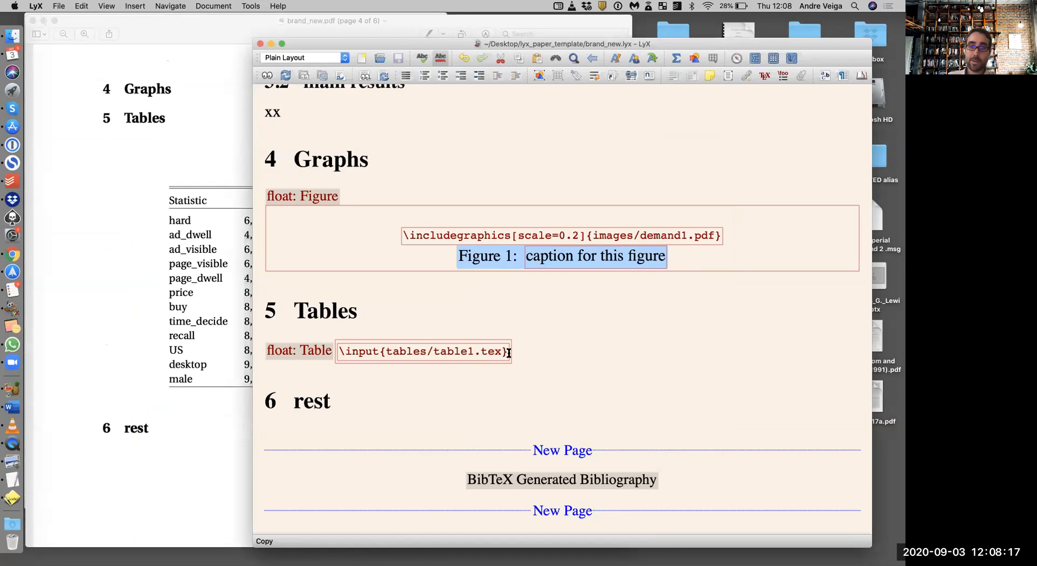
click(510, 352)
key(super+v)
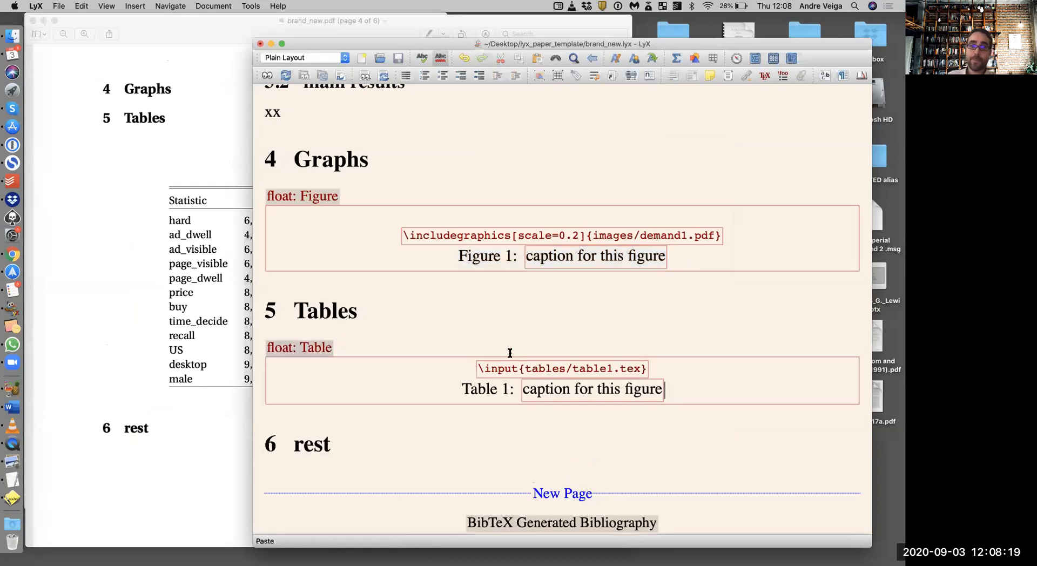
drag(661, 389, 625, 389)
text(table)
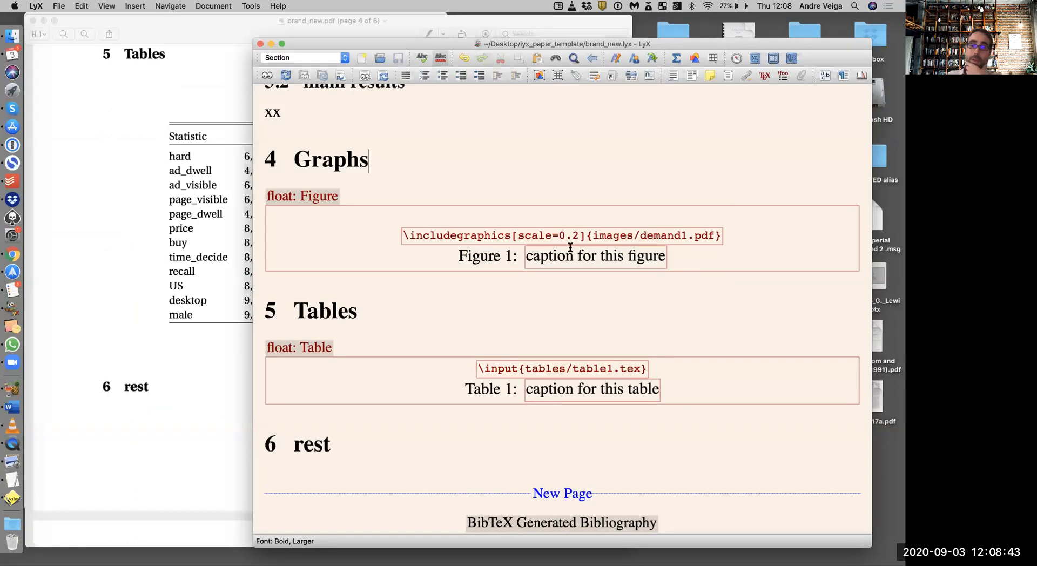
Insert the label table:summ_stats on a new line below the table float's caption and centre that line
scroll(570, 248, down, 2)
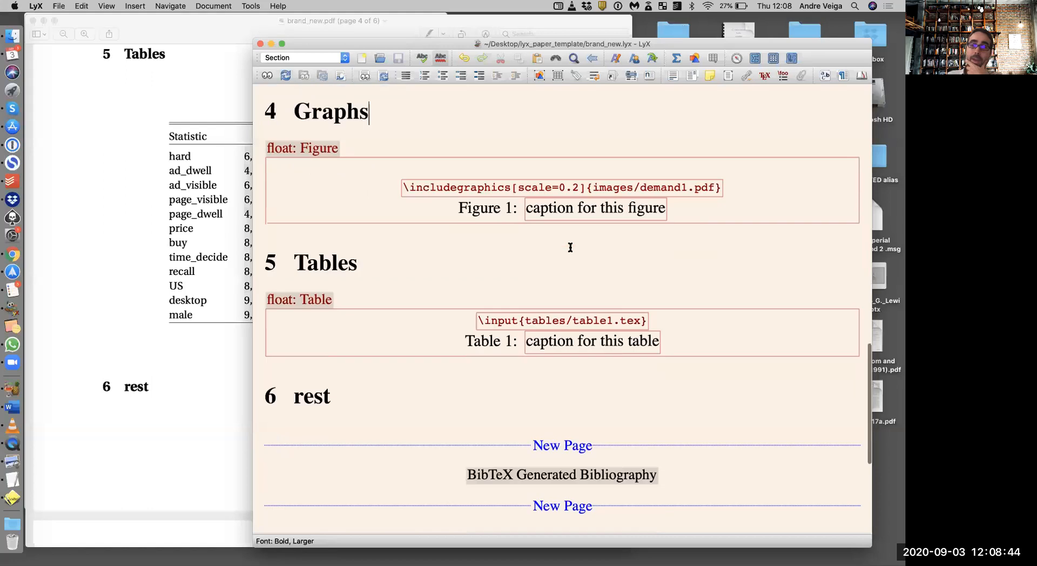
click(680, 332)
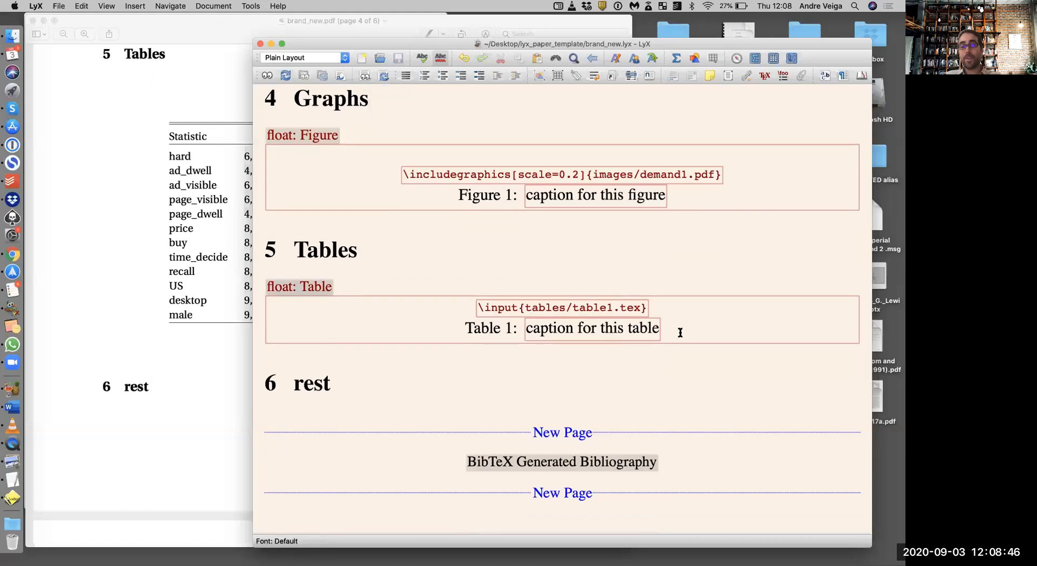
key(Return)
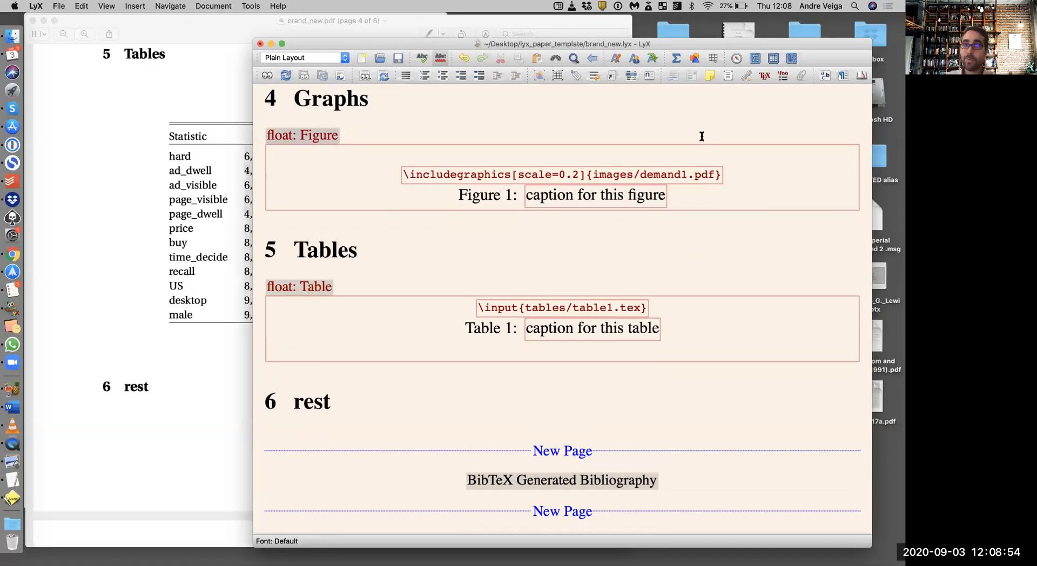
click(575, 79)
text(talbe)
key(BackSpace)
key(BackSpace)
key(BackSpace)
text(b)
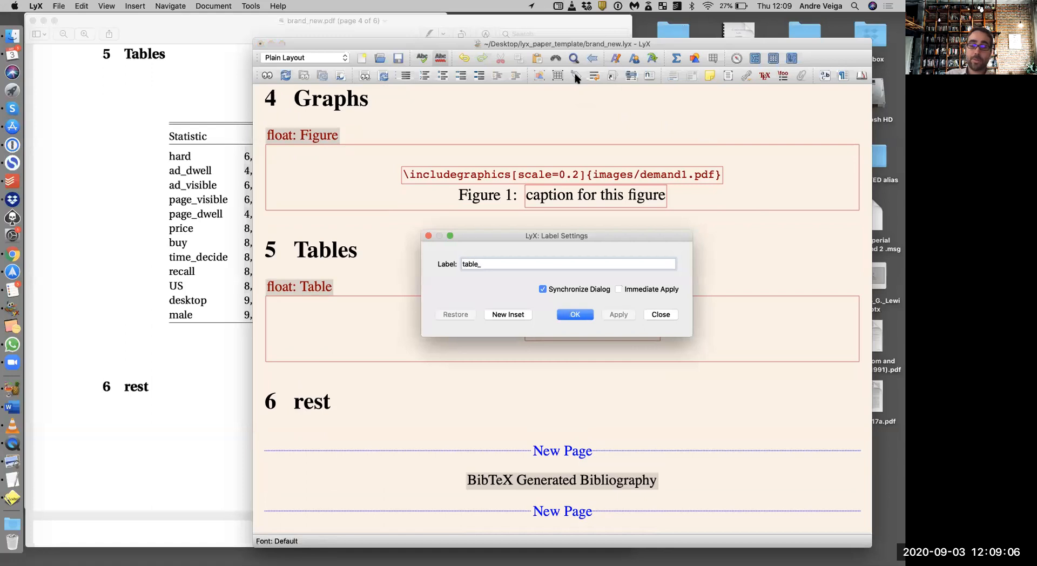
text(le:summ_stats)
key(Return)
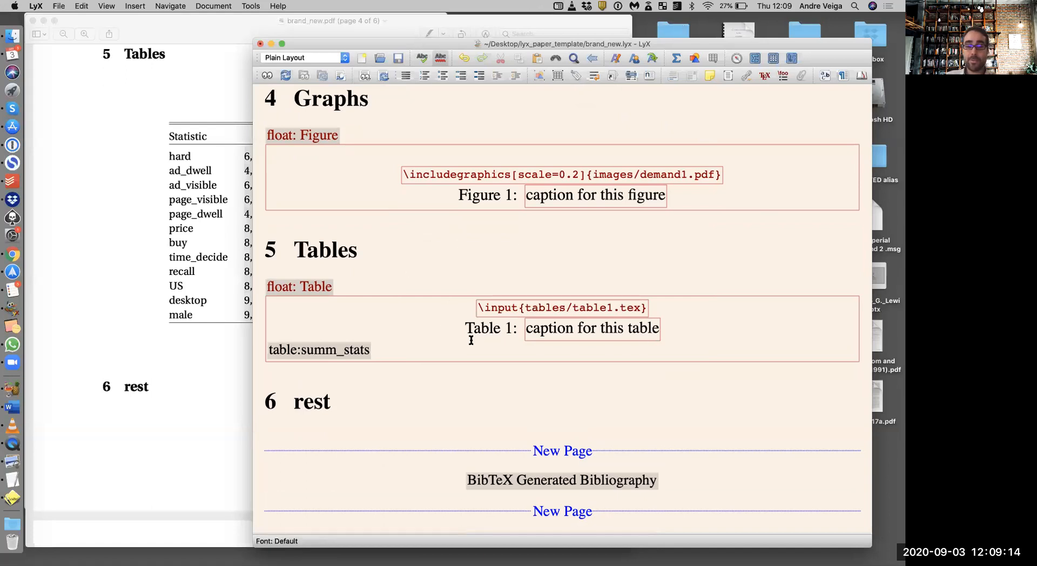
key(super+shift+backslash)
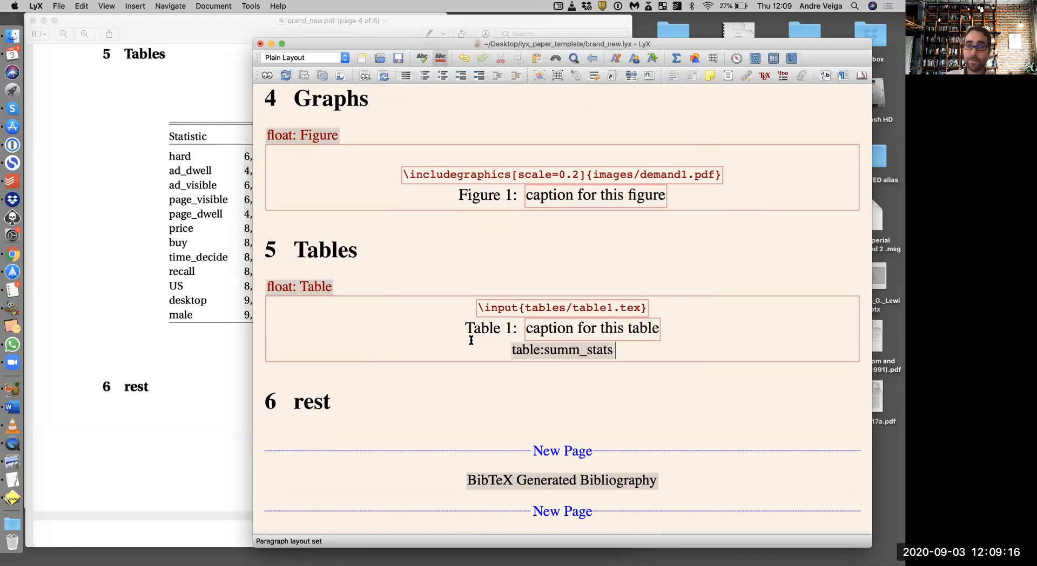
Insert the label fig:demand1 on a new line below the figure float's caption and centre that line
scroll(471, 340, up, 1)
click(683, 217)
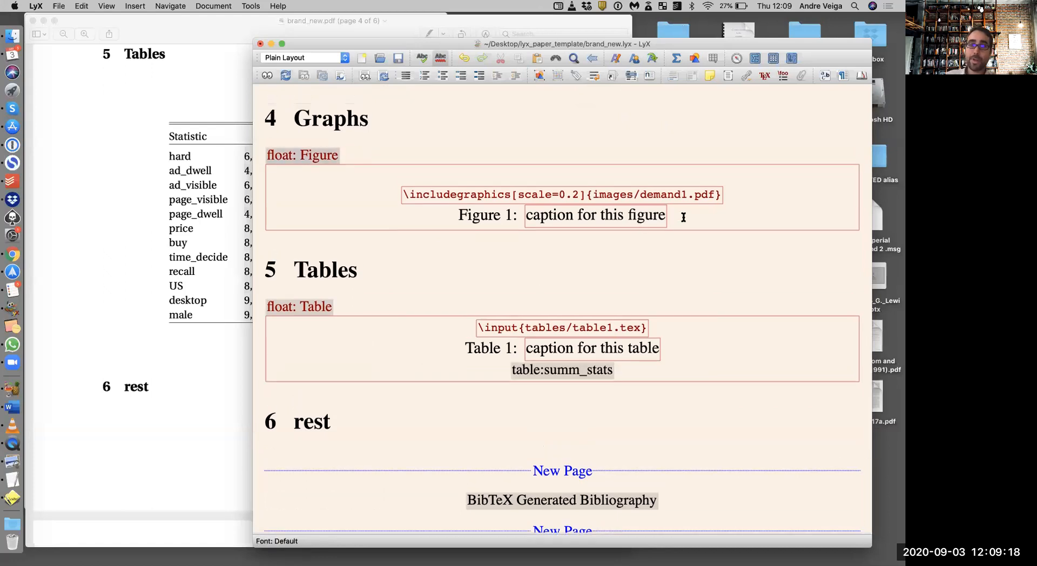
key(Return)
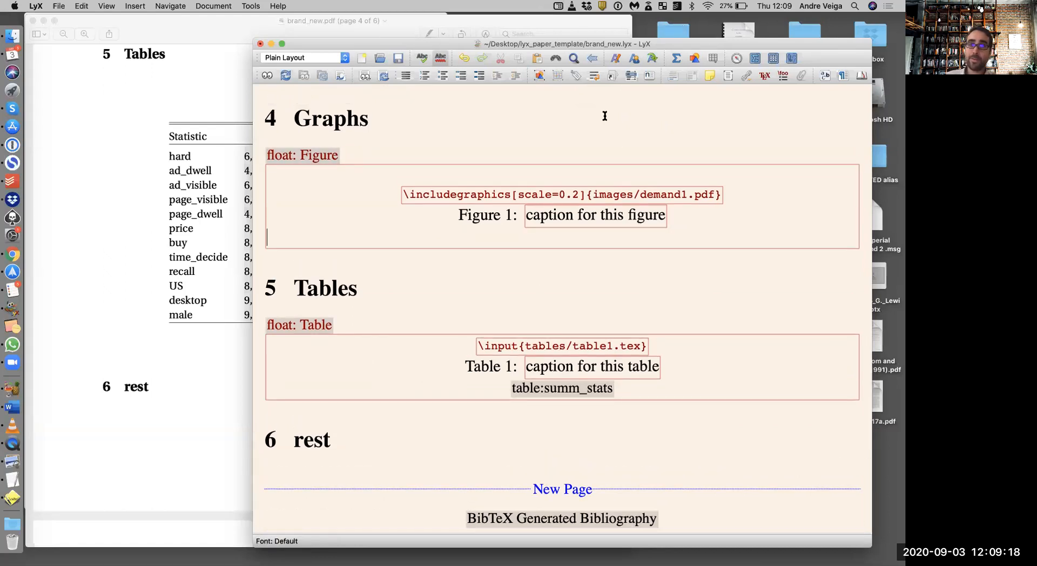
click(576, 77)
text(fig_)
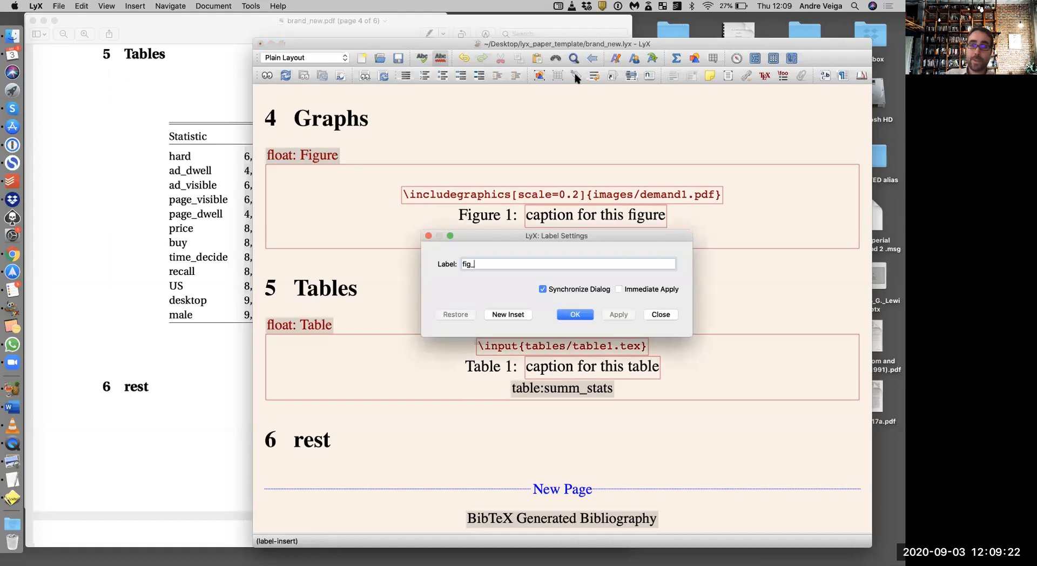
key(BackSpace)
text(:demand1)
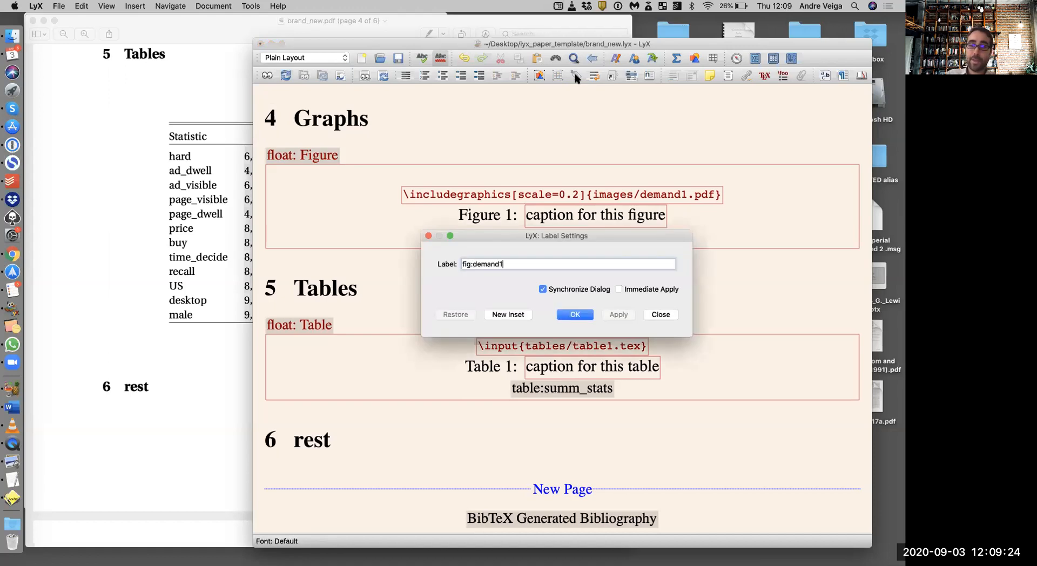
key(Return)
key(alt+a)
key(c)
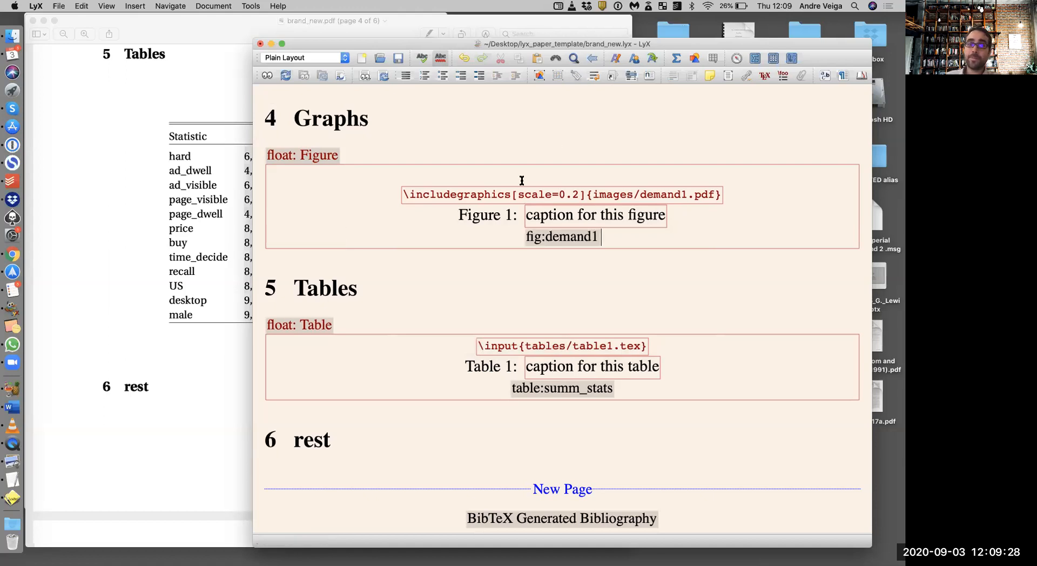
Add a paragraph below the Graphs heading, before the figure float, starting with "Refer to"
scroll(504, 185, up, 3)
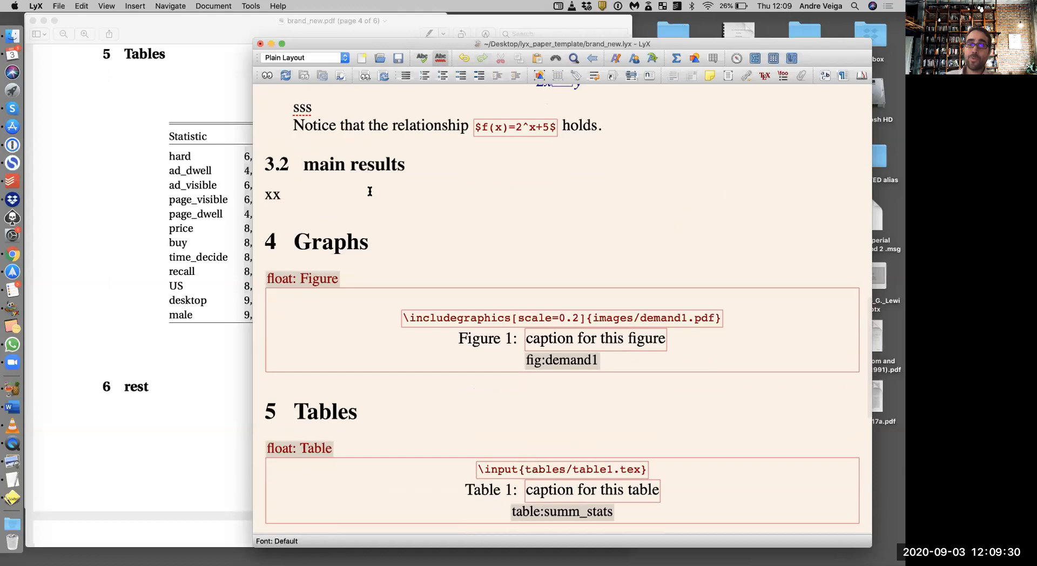
click(400, 244)
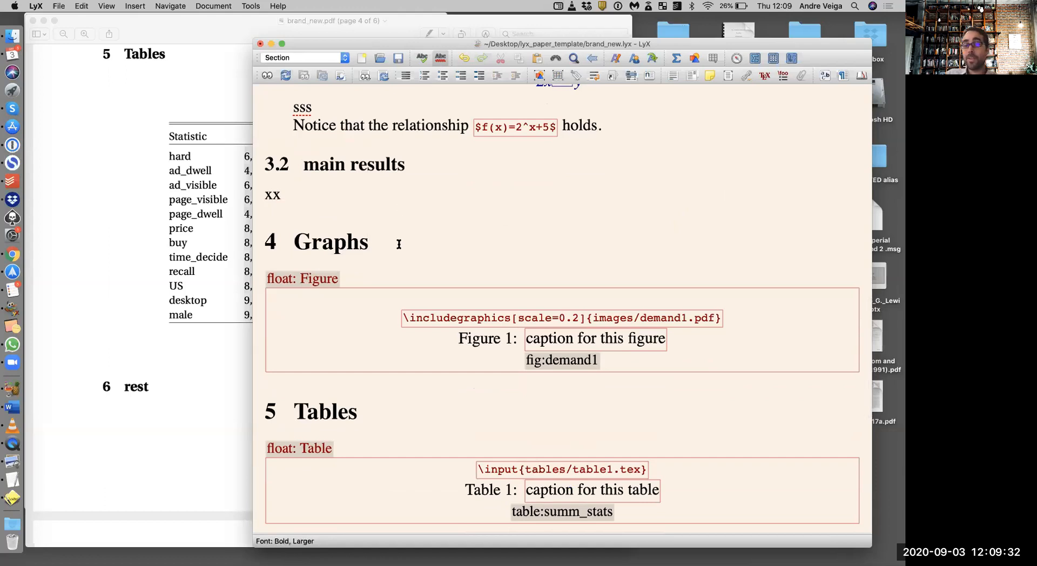
scroll(399, 244, down, 3)
key(Return)
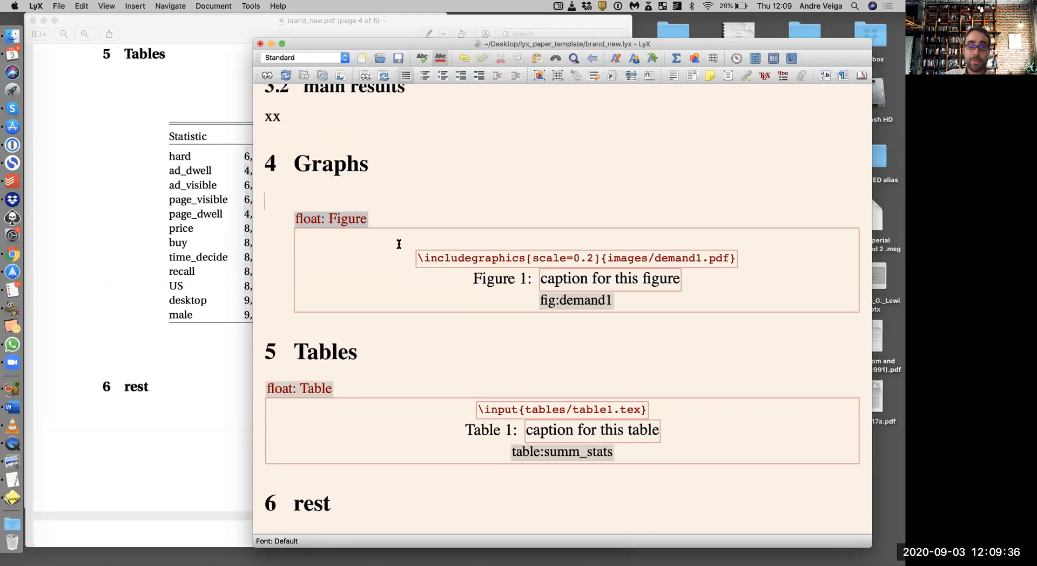
text(Refer to)
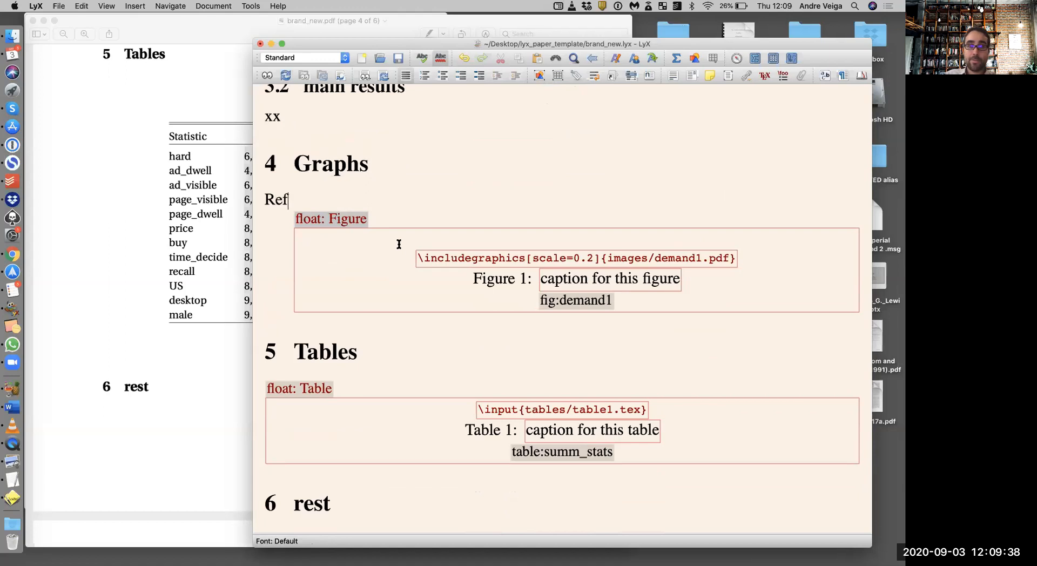